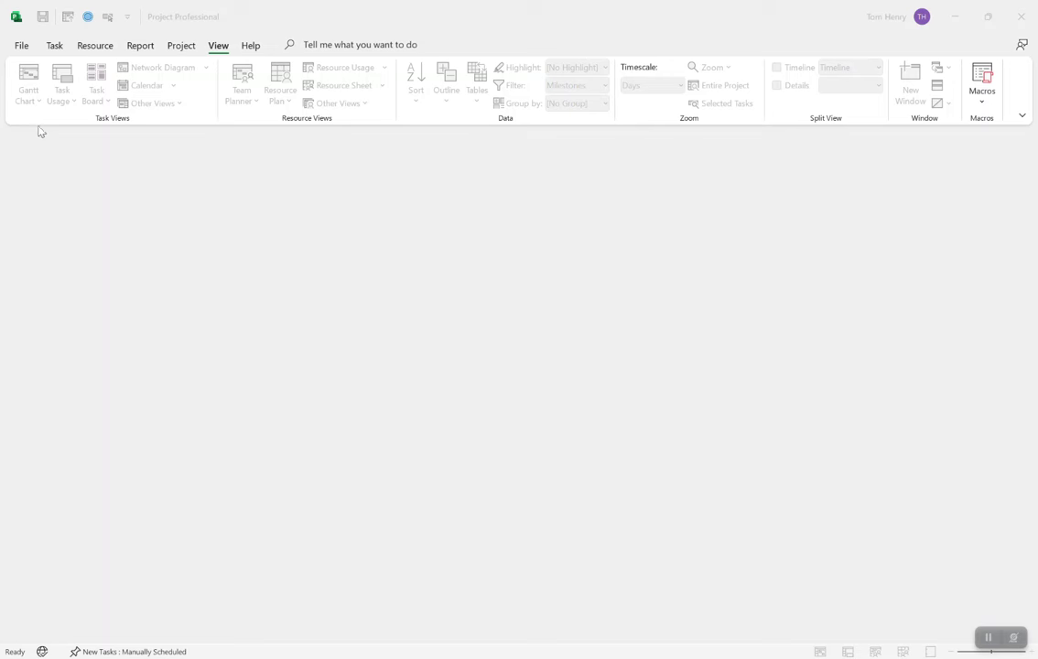
Open the File backstage to list new project templates and recent projects
click(20, 50)
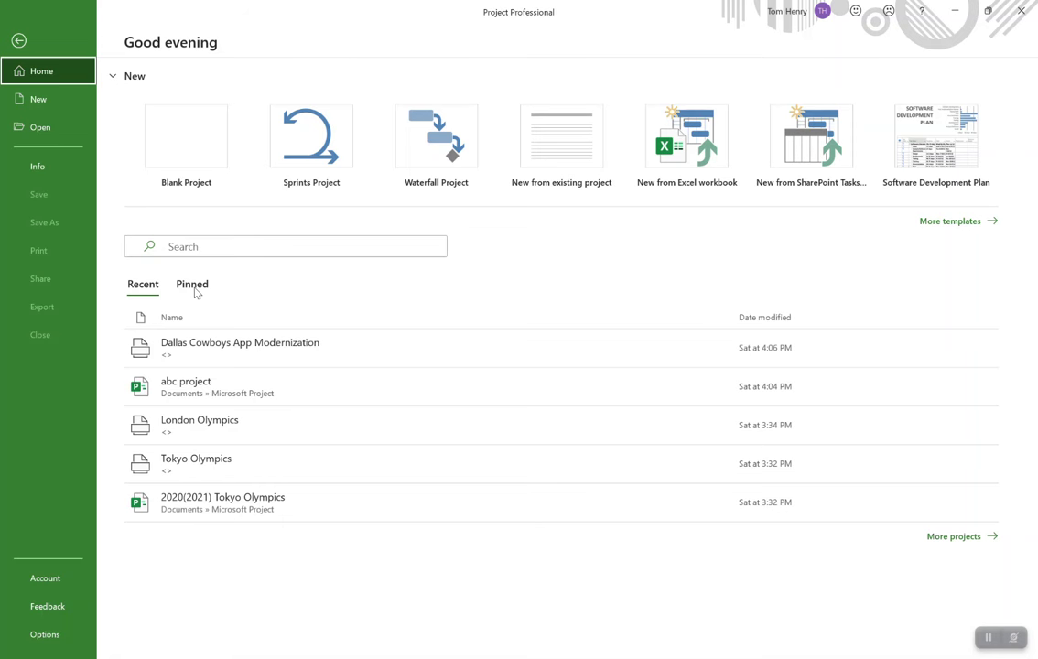
Go from the Info page to the New page showing Blank, Sprints and Waterfall templates
click(47, 168)
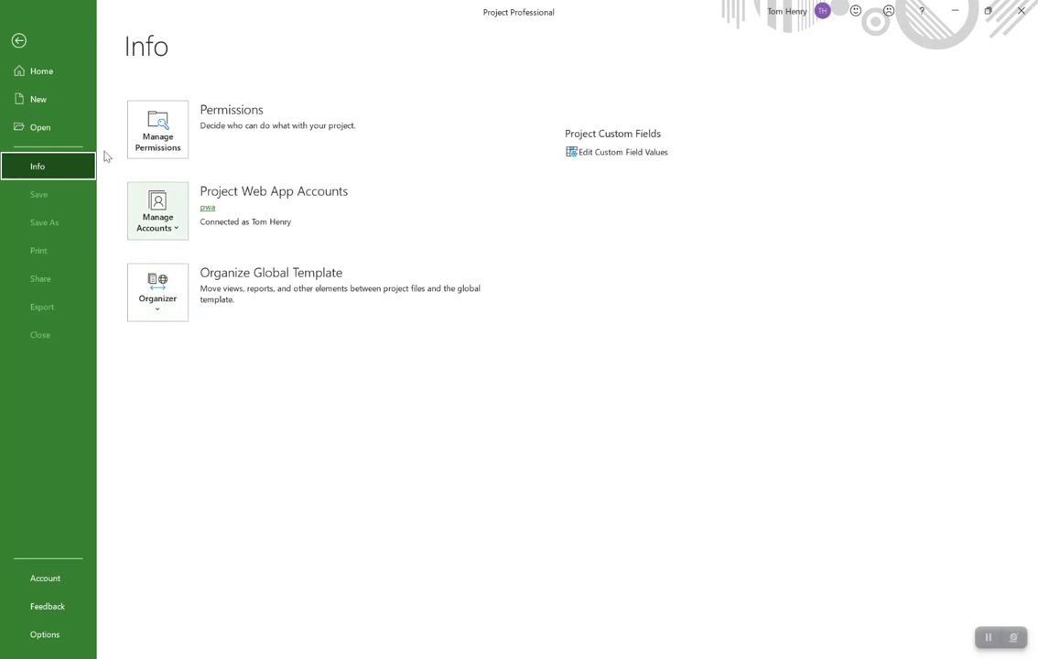
click(37, 102)
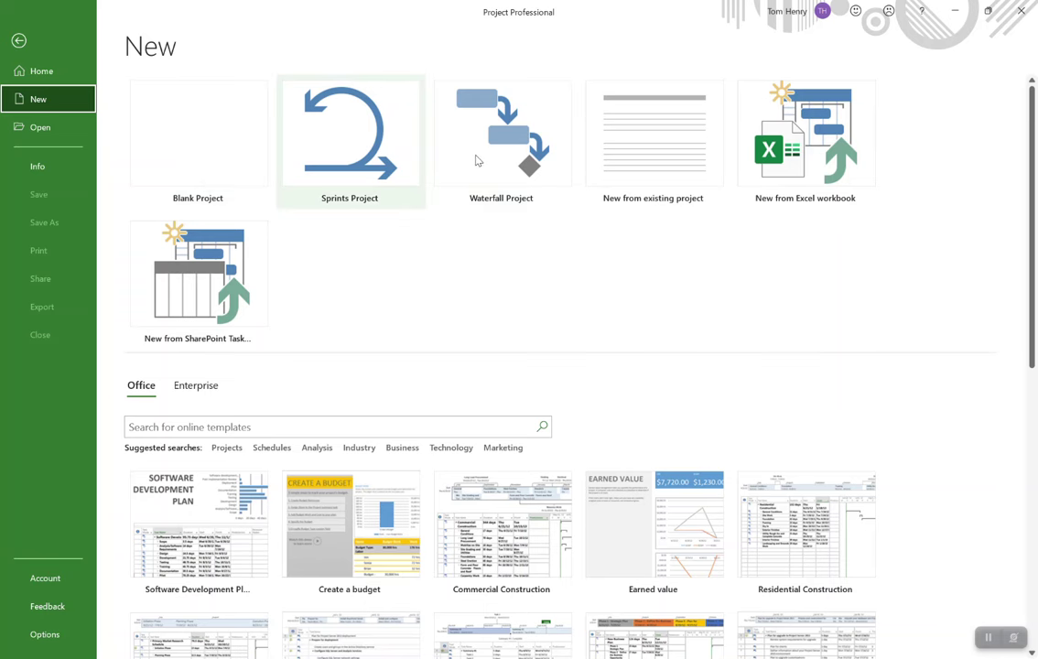
Create a blank project, Project2, and view its Info page in the backstage
click(205, 165)
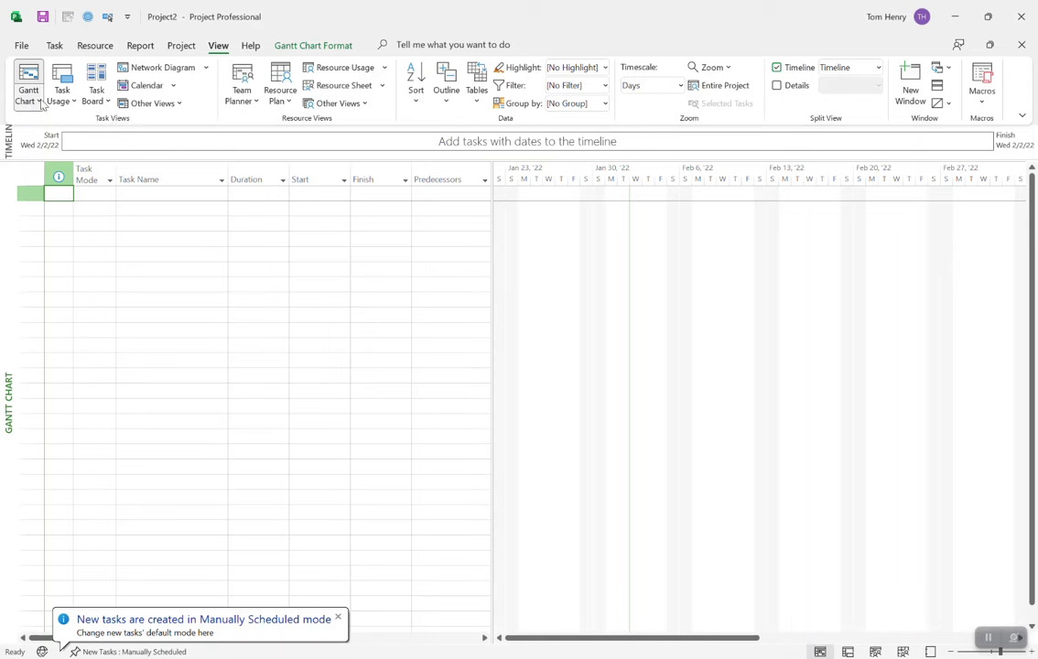
click(22, 46)
click(36, 166)
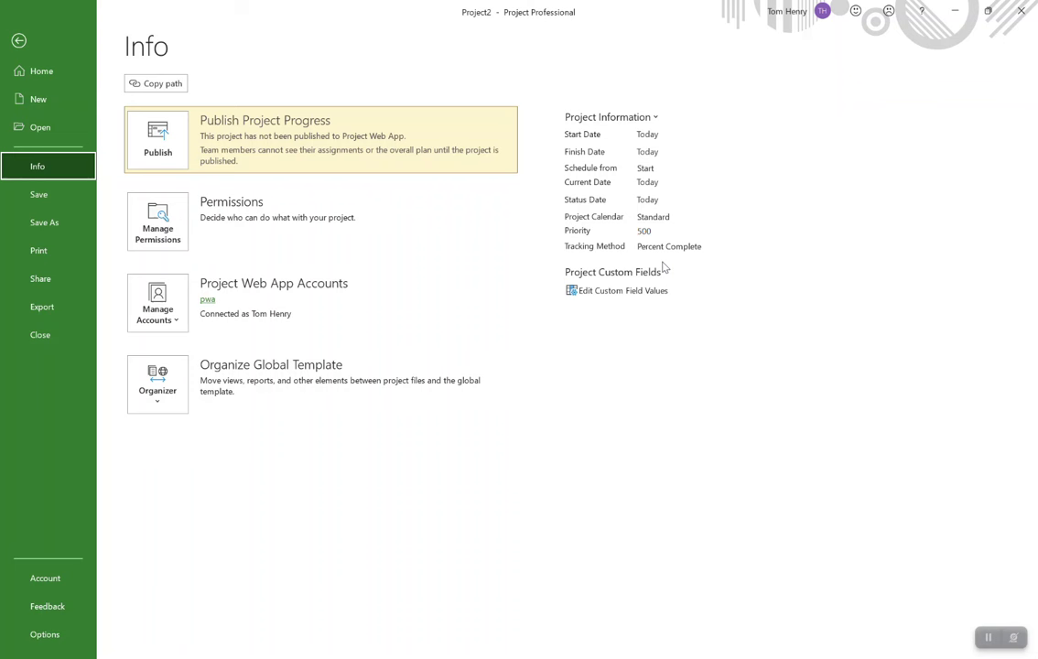
Set Project2's start date to 3/5/2022 and keep Standard as the project calendar
click(646, 200)
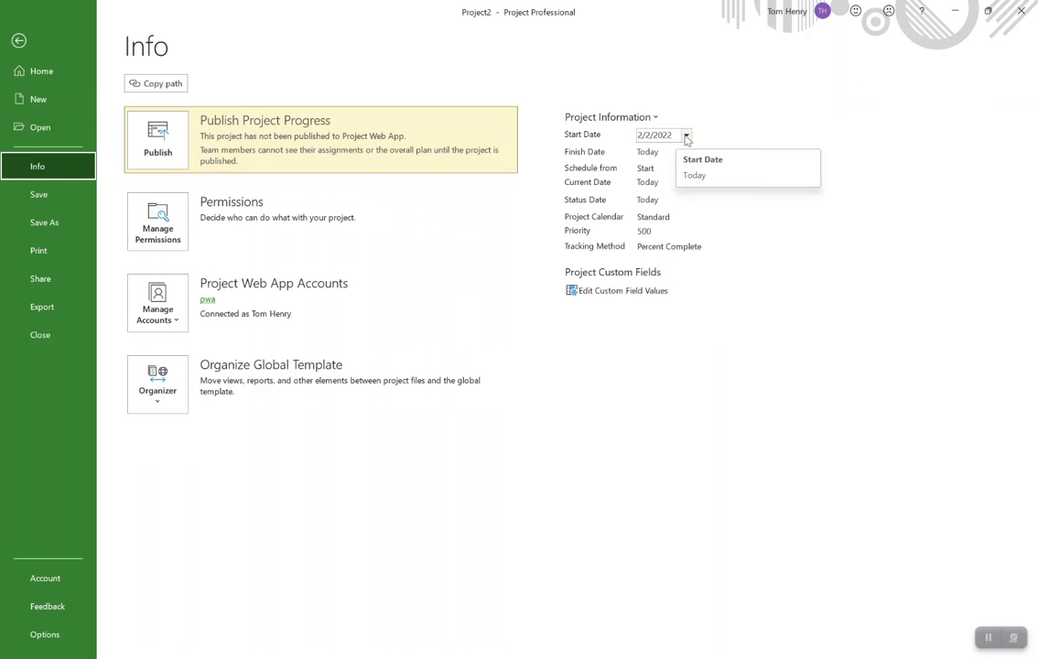
click(686, 136)
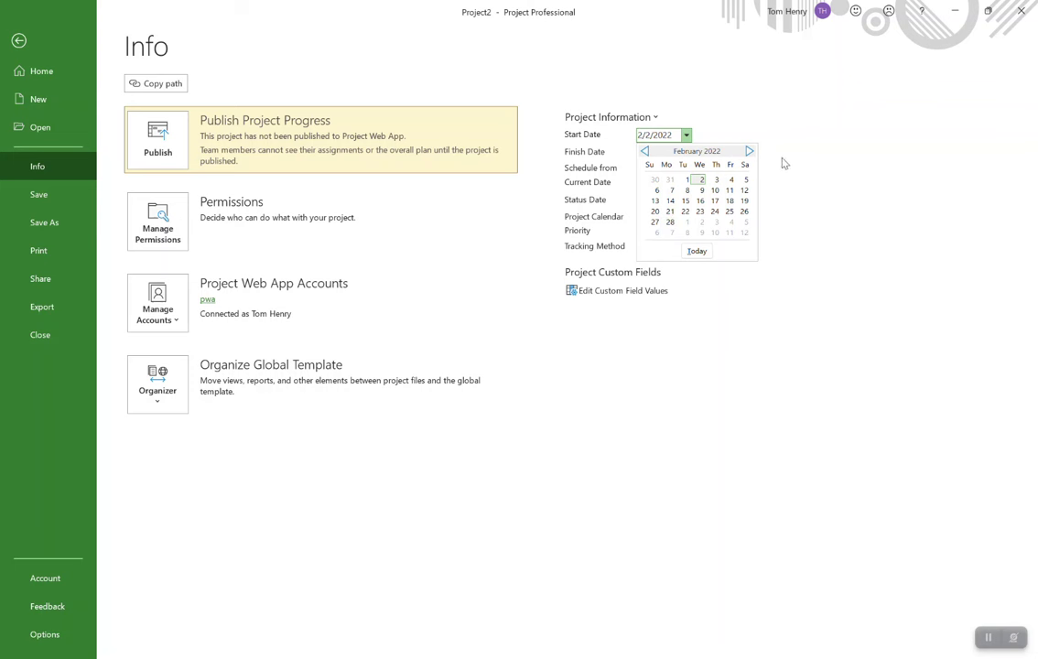
click(748, 151)
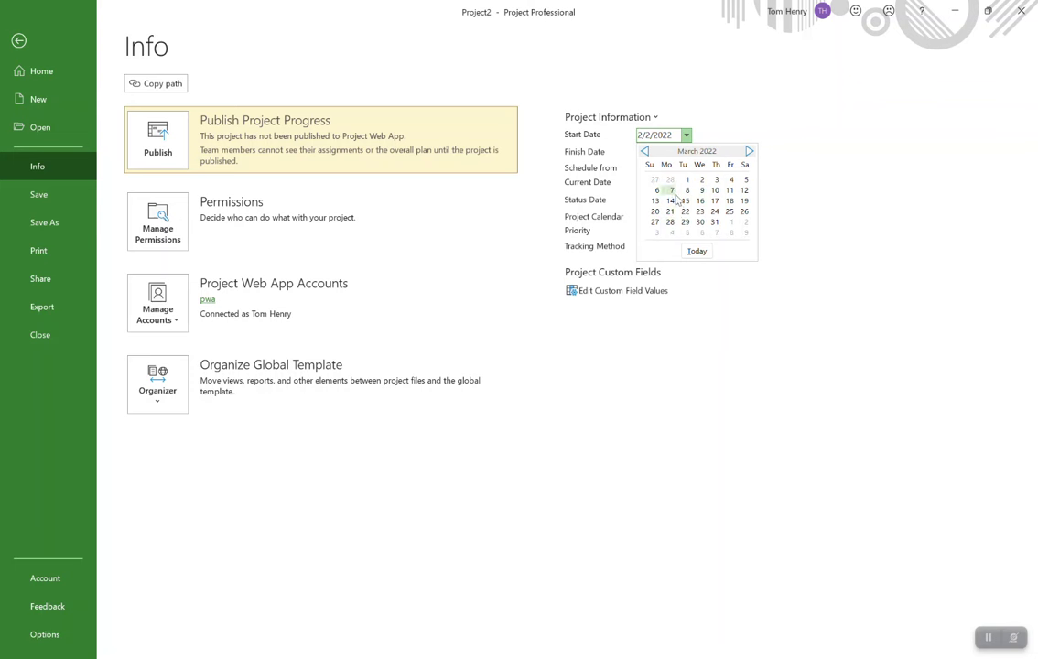
click(745, 181)
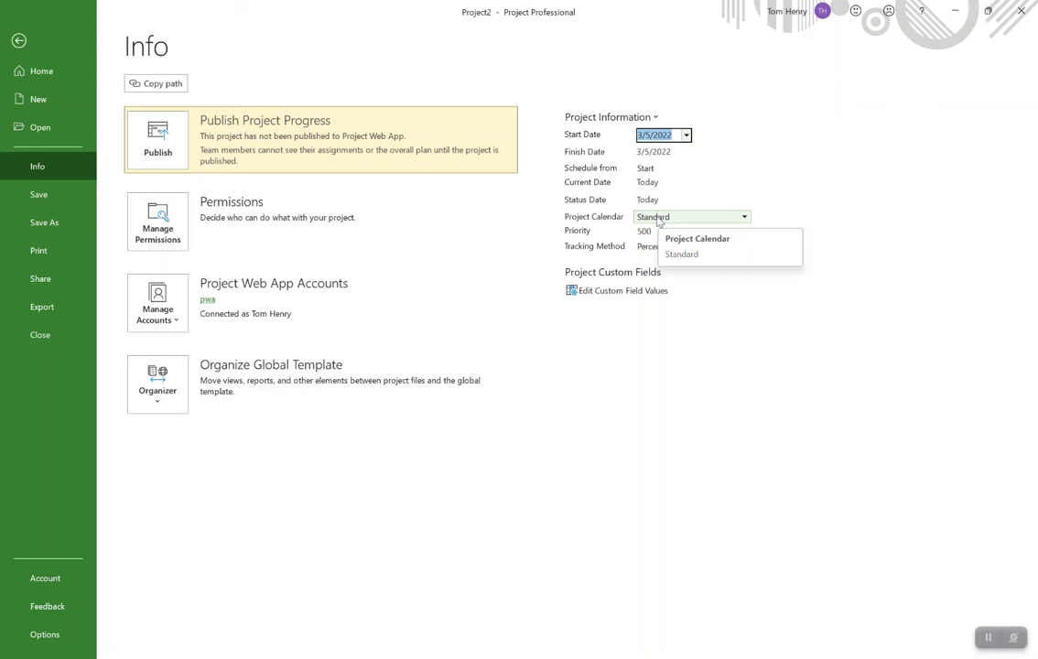
click(656, 218)
click(658, 225)
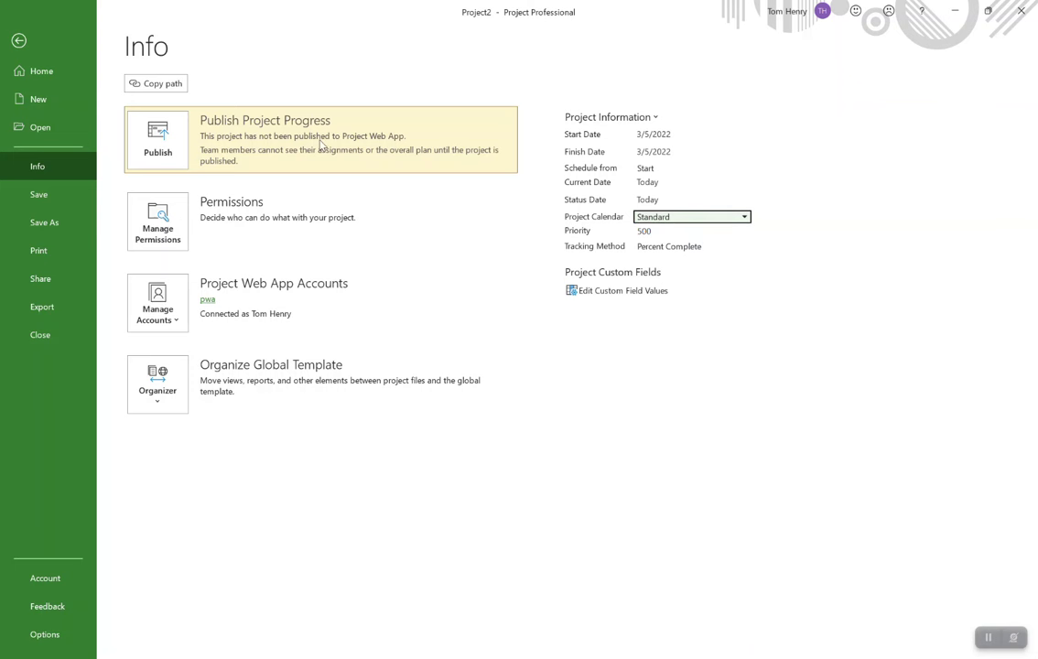
Return to the Gantt chart and open Project Information from the Project tab
click(18, 42)
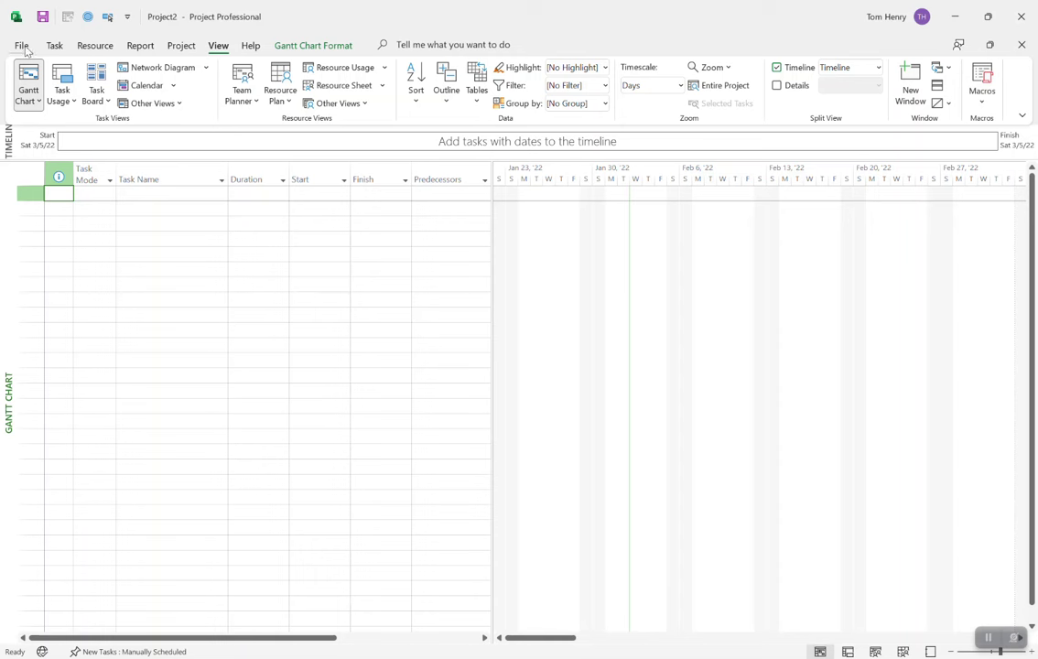
click(181, 50)
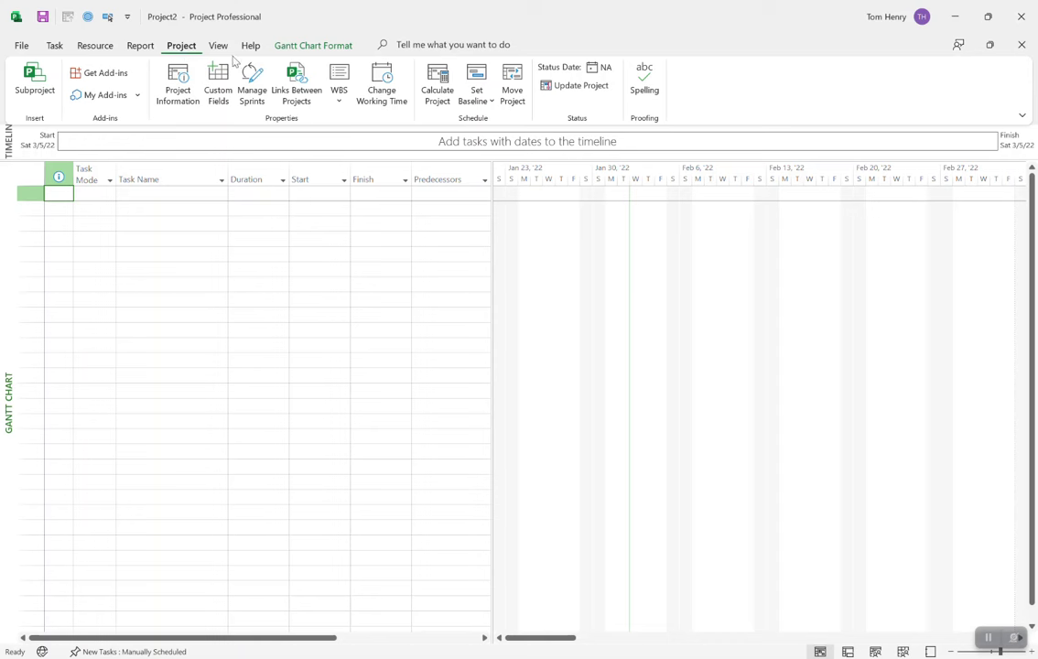
click(175, 92)
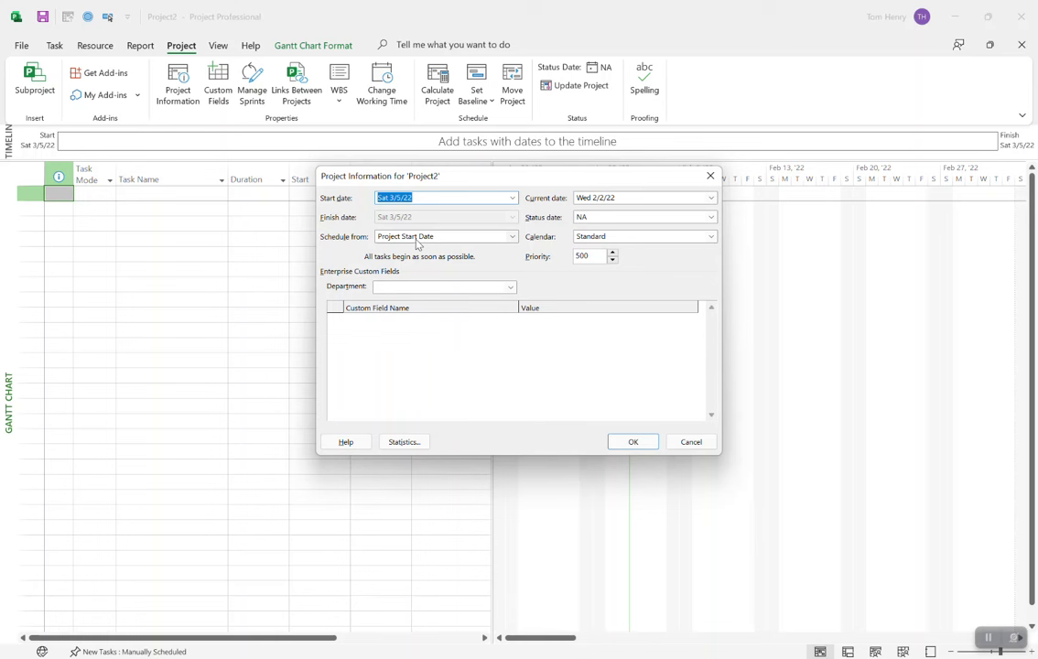
Leave Project Information unchanged (Project Start Date, Standard calendar) and open Change Working Time
click(417, 240)
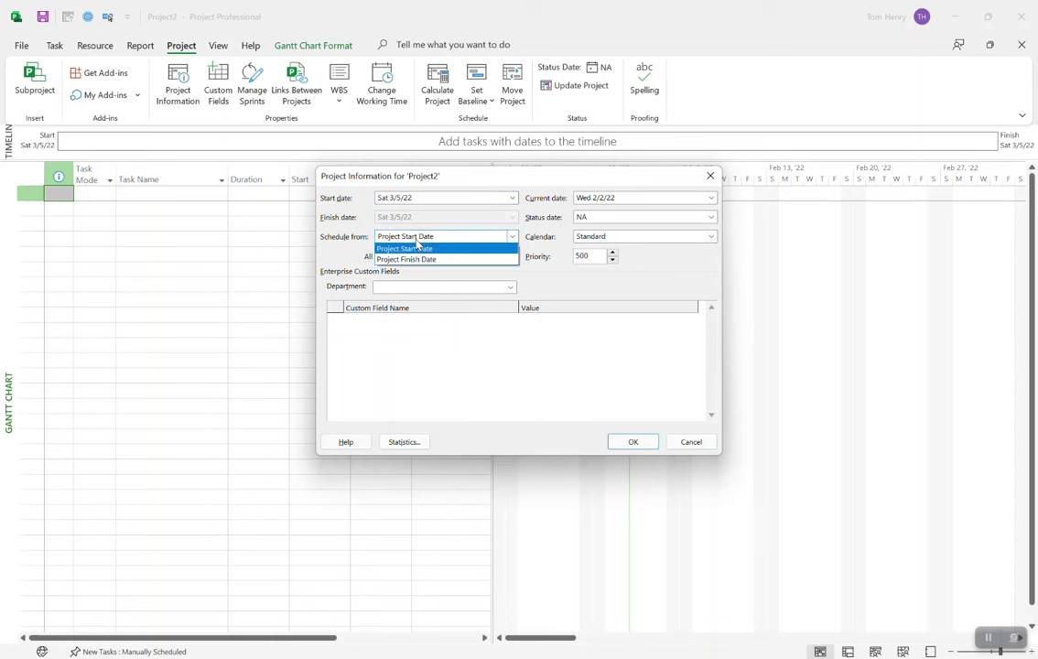
click(417, 247)
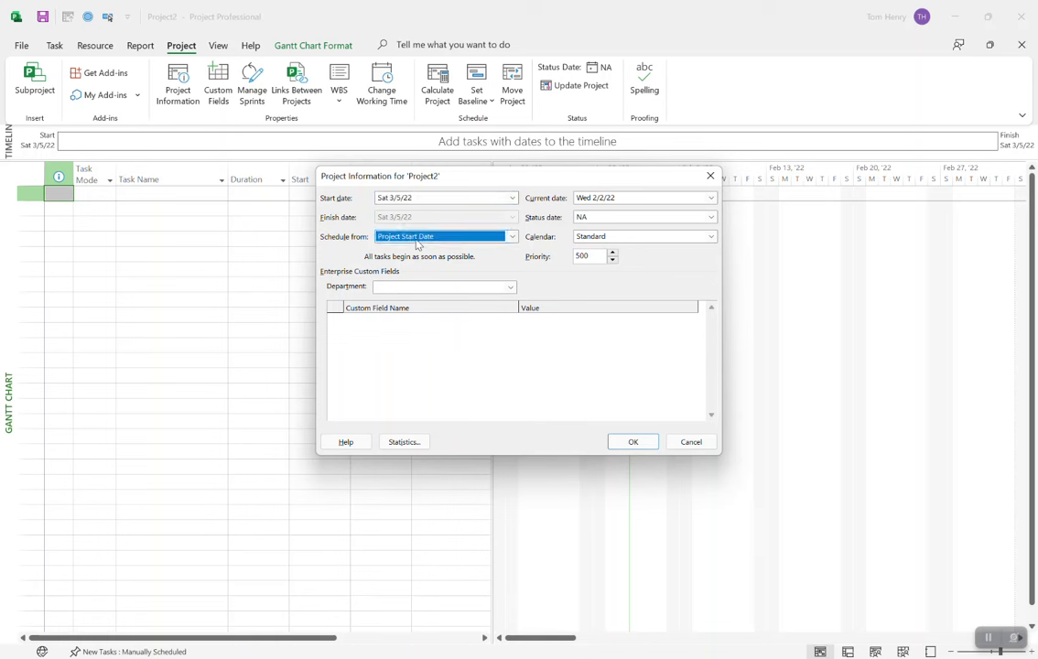
click(621, 240)
click(613, 246)
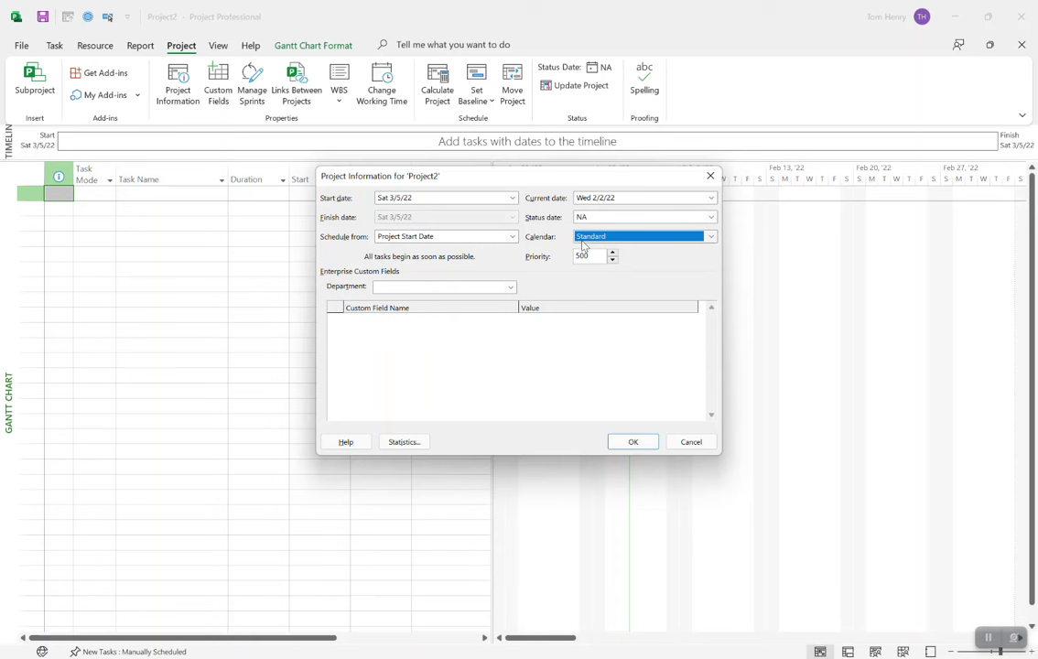
click(688, 442)
click(388, 97)
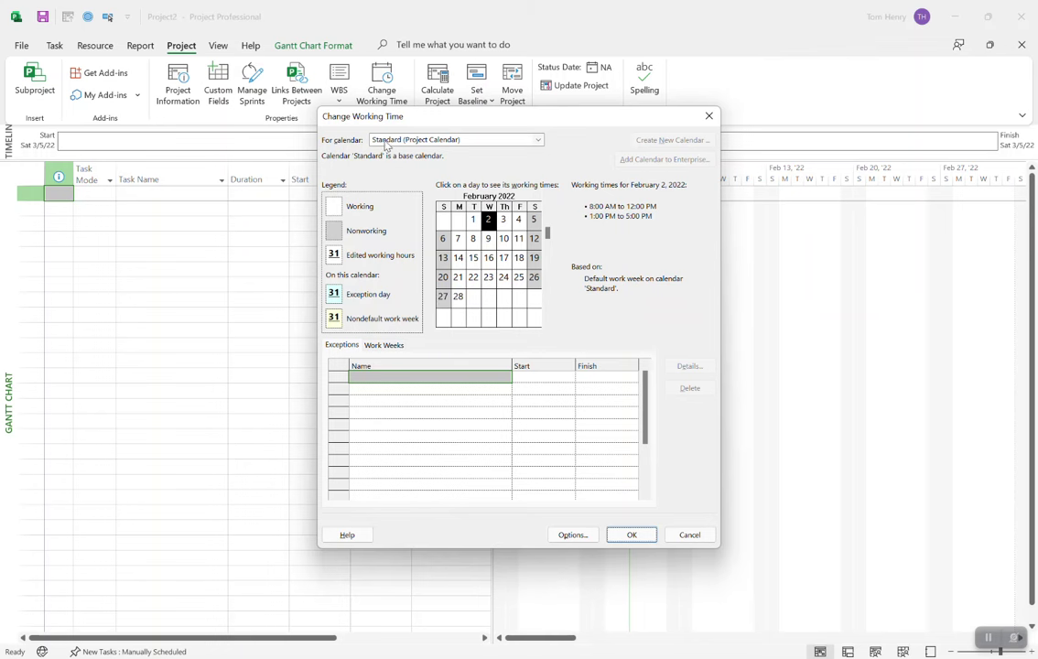
Confirm the Change Working Time dialog to return to Project2's empty Gantt chart
click(629, 534)
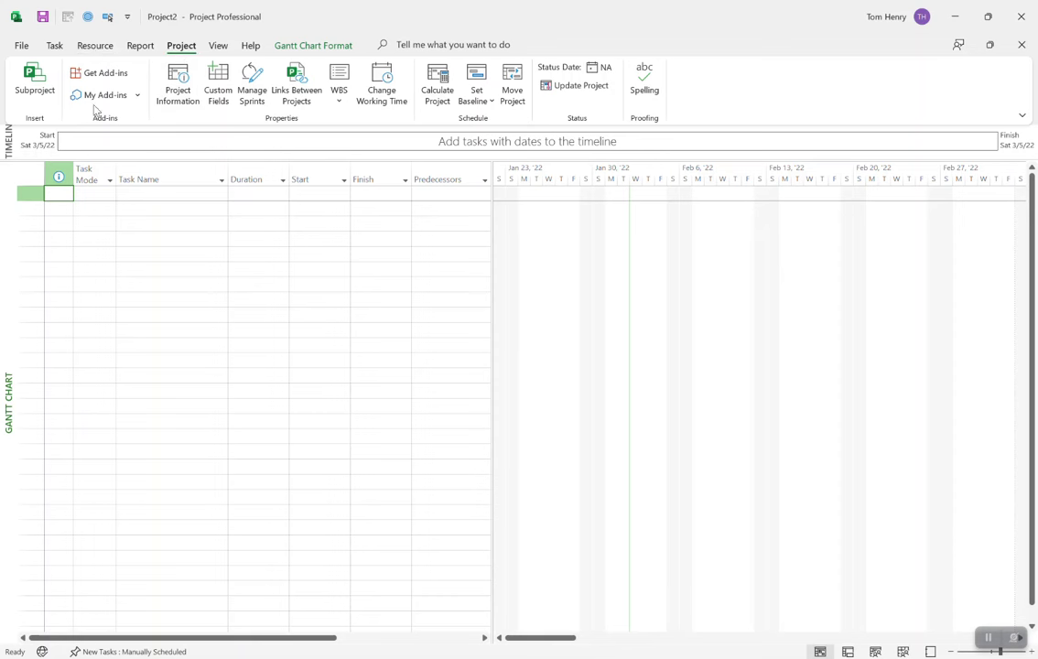
Browse the Task, Resource and View ribbon tabs in turn
click(51, 46)
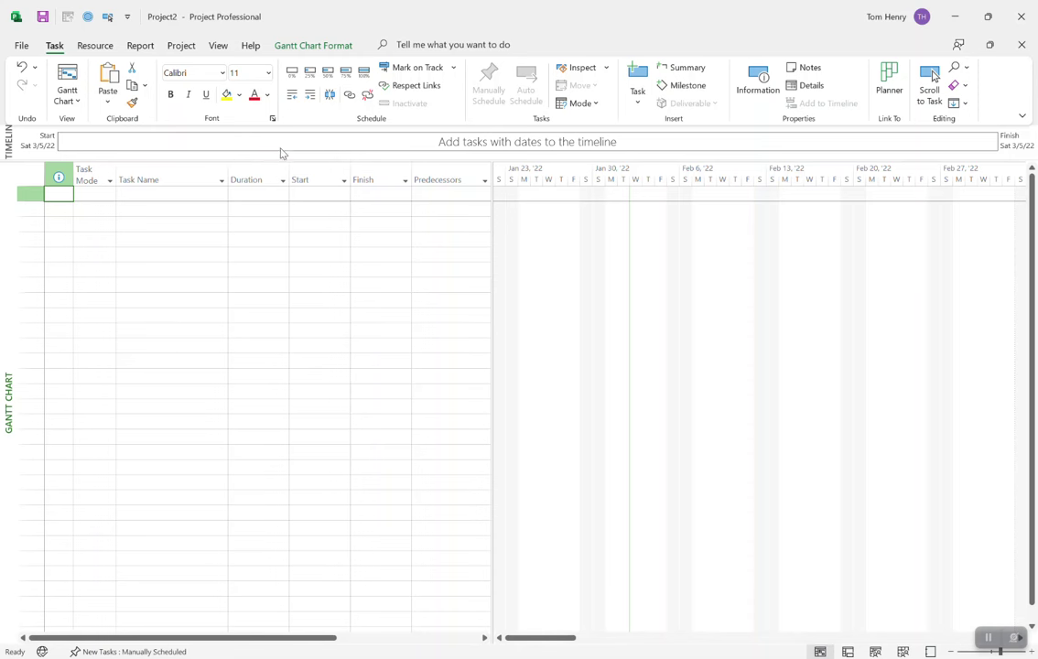
click(104, 50)
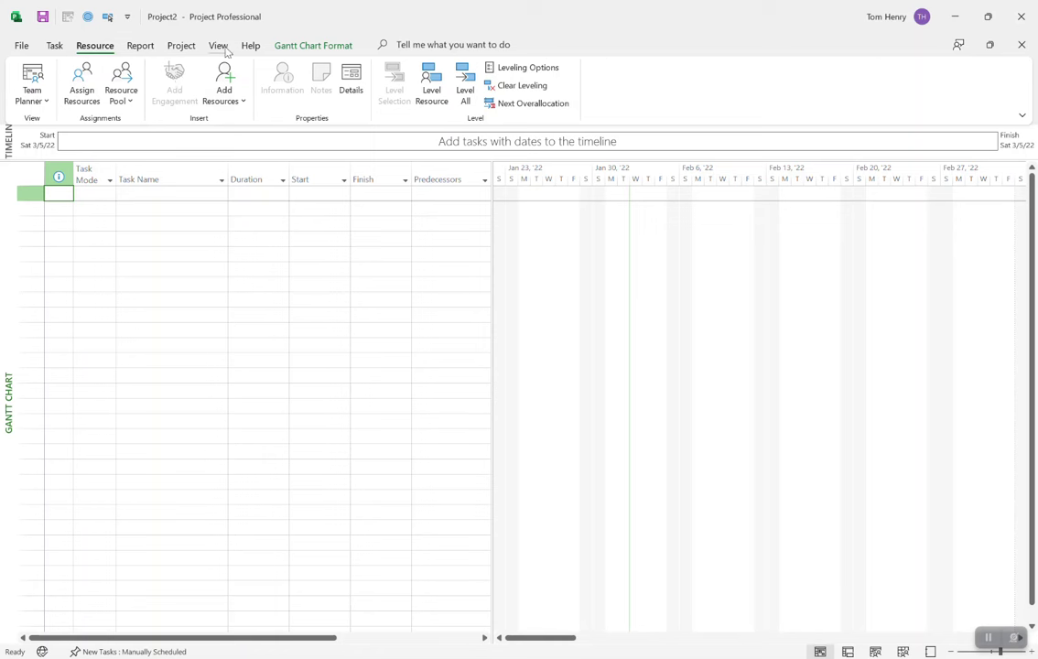
click(223, 49)
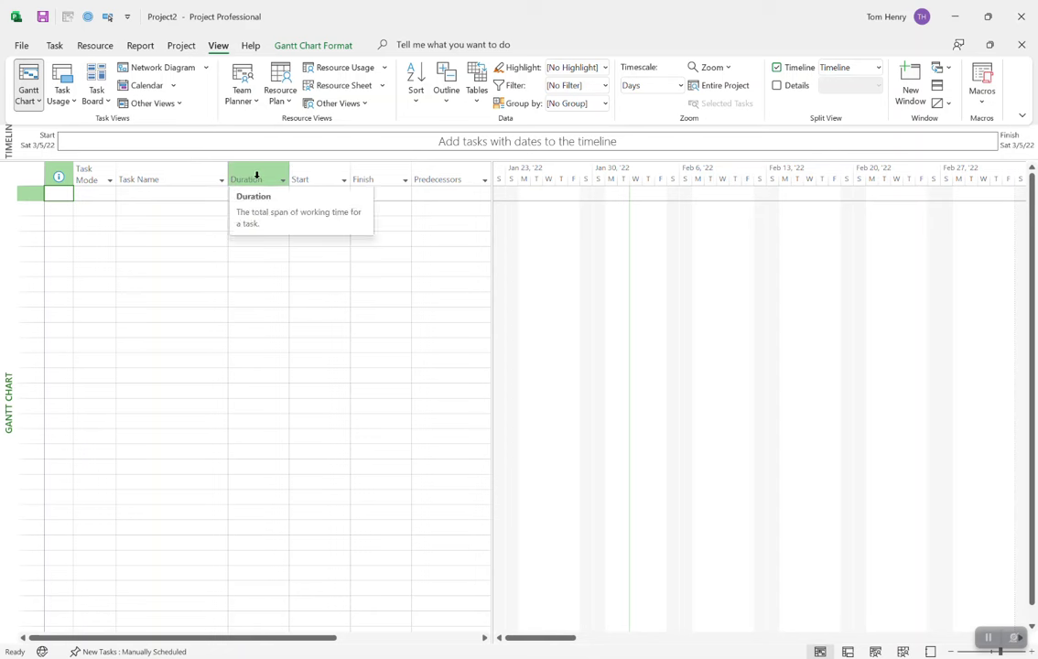
Widen the Gantt task table and add an Outline Code7 column after Resource Names
drag(493, 283, 641, 270)
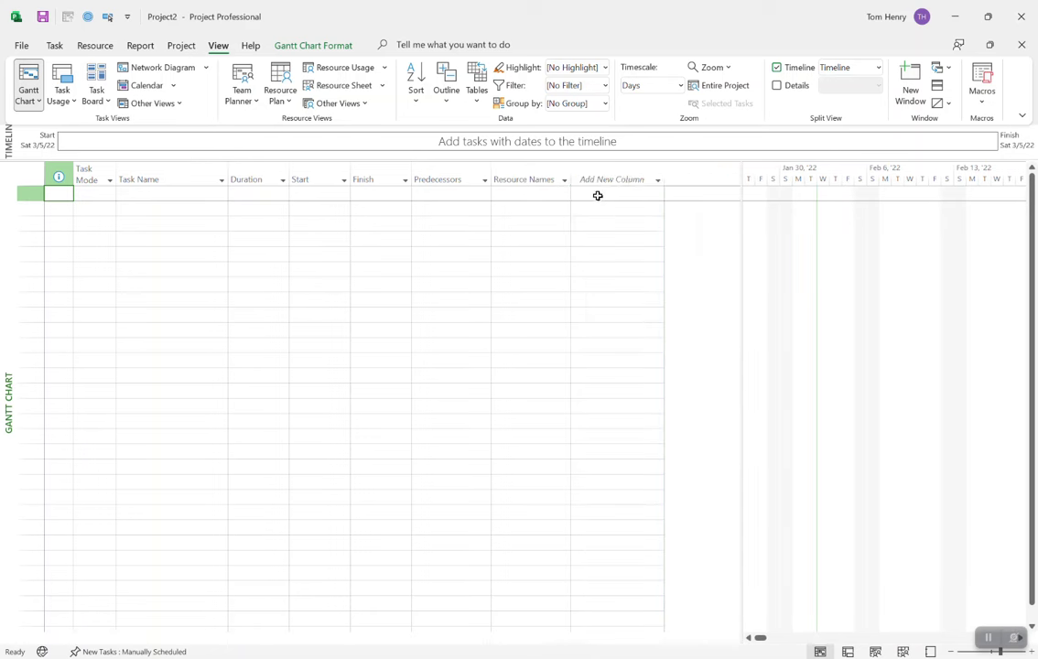
click(601, 167)
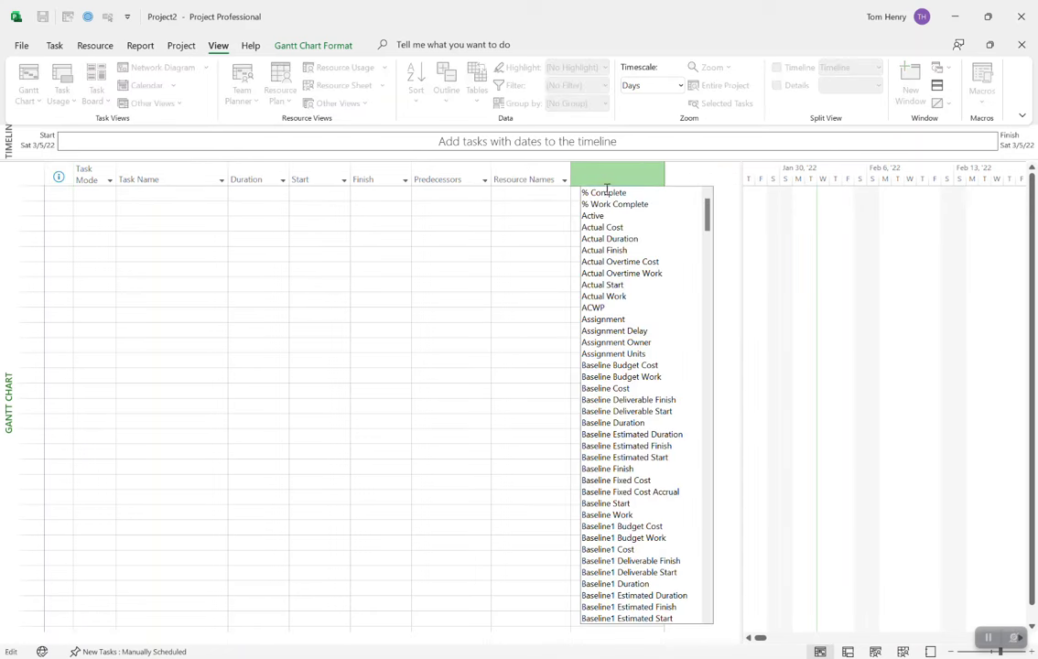
scroll(645, 517, down, 20)
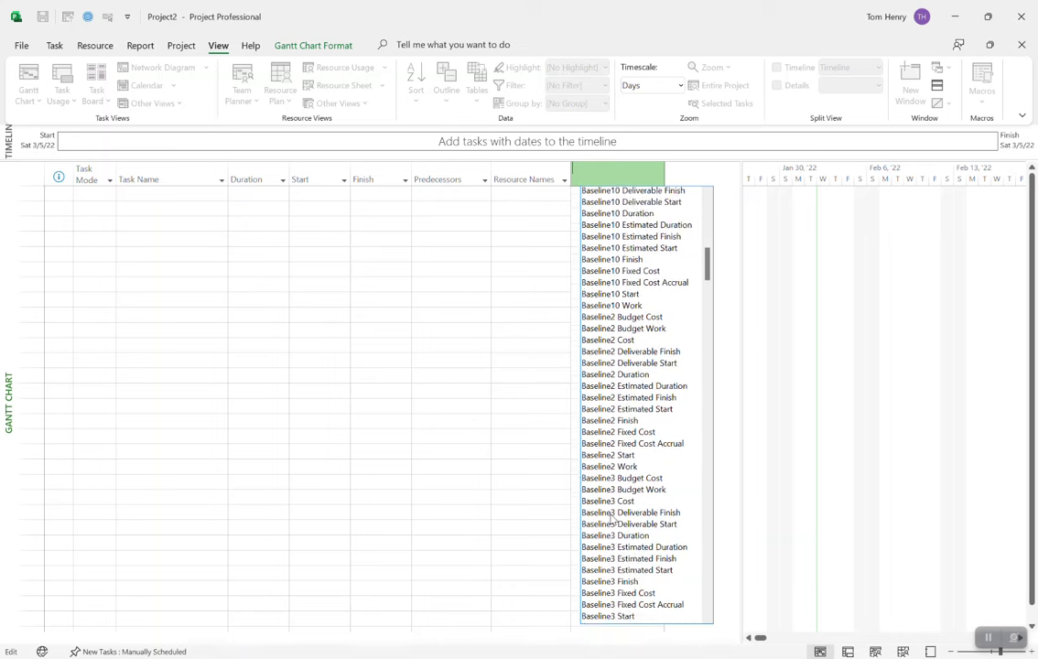
scroll(611, 518, down, 20)
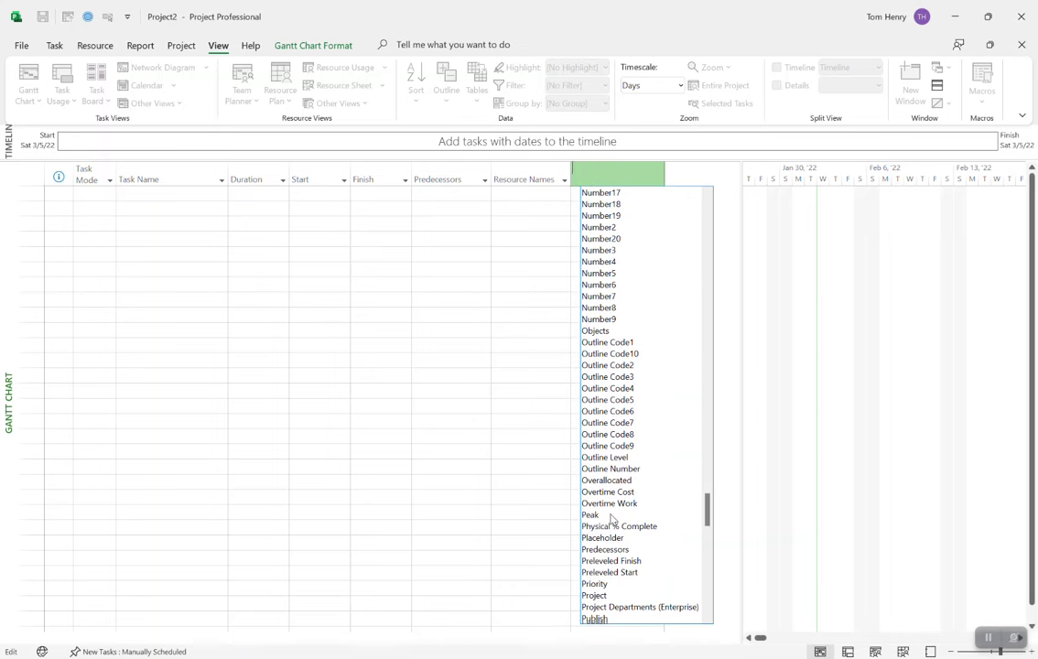
click(610, 420)
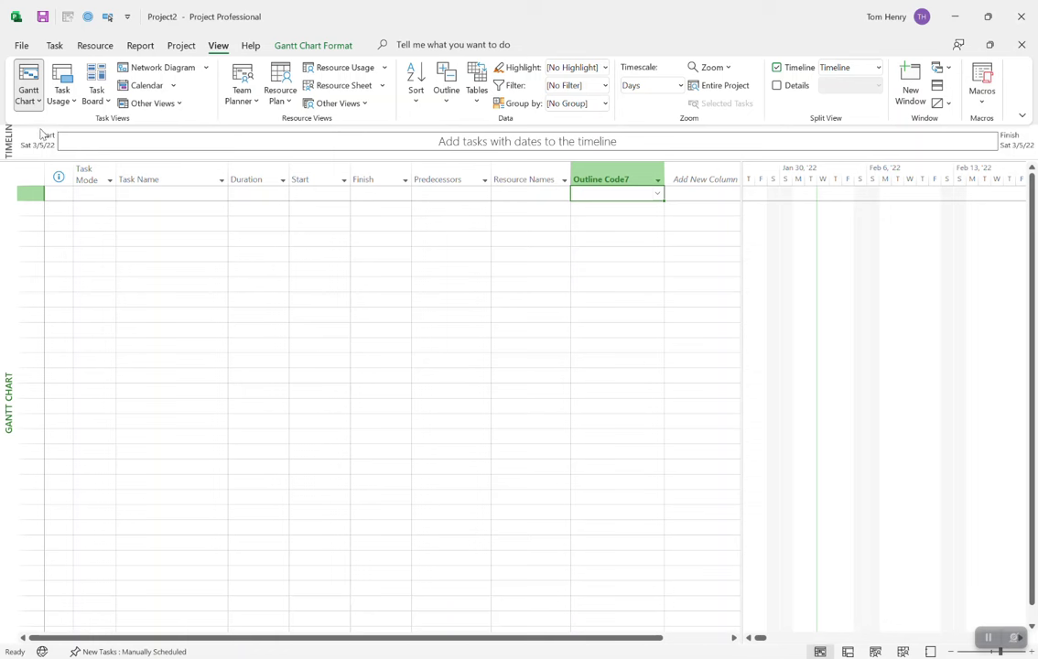
Enter 'Task 1' as the first task and set new tasks to Auto Scheduled
click(192, 194)
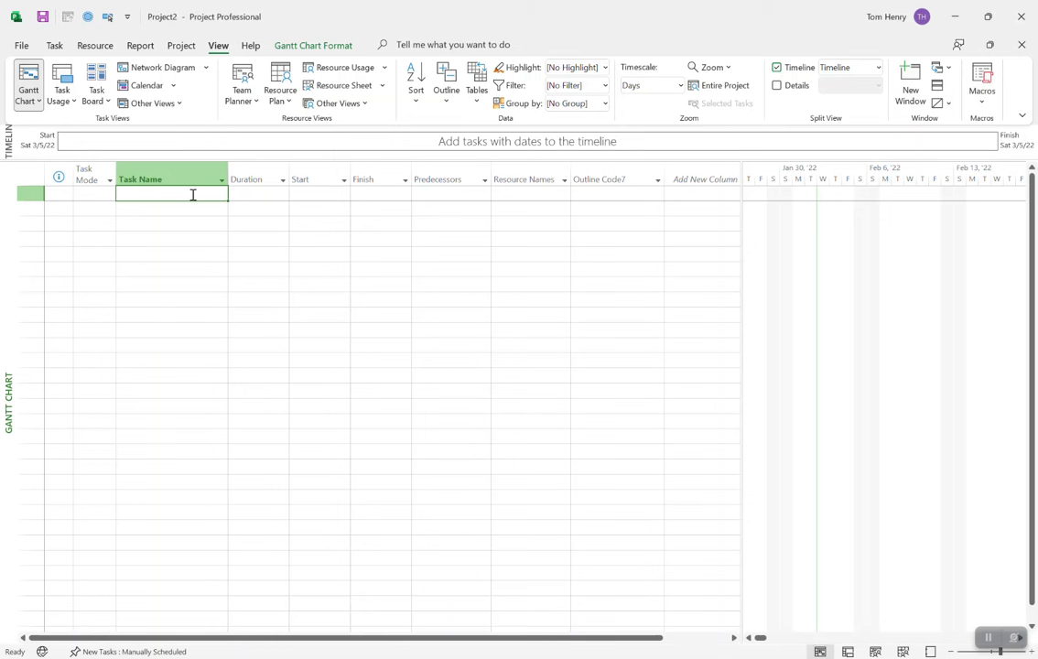
text(Task 1)
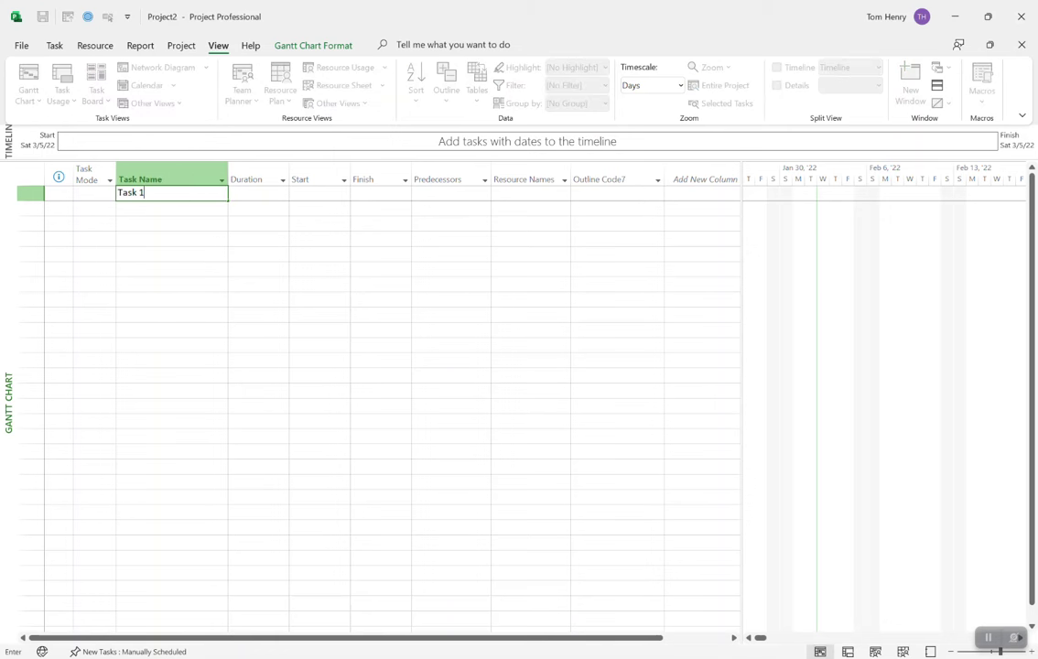
key(Return)
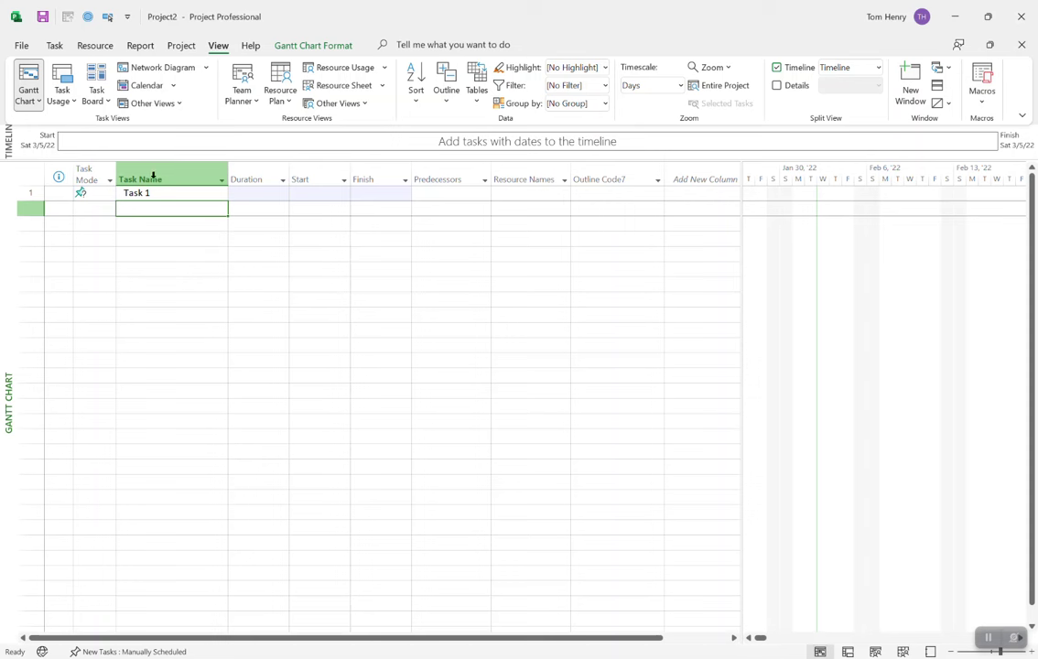
click(125, 651)
click(125, 614)
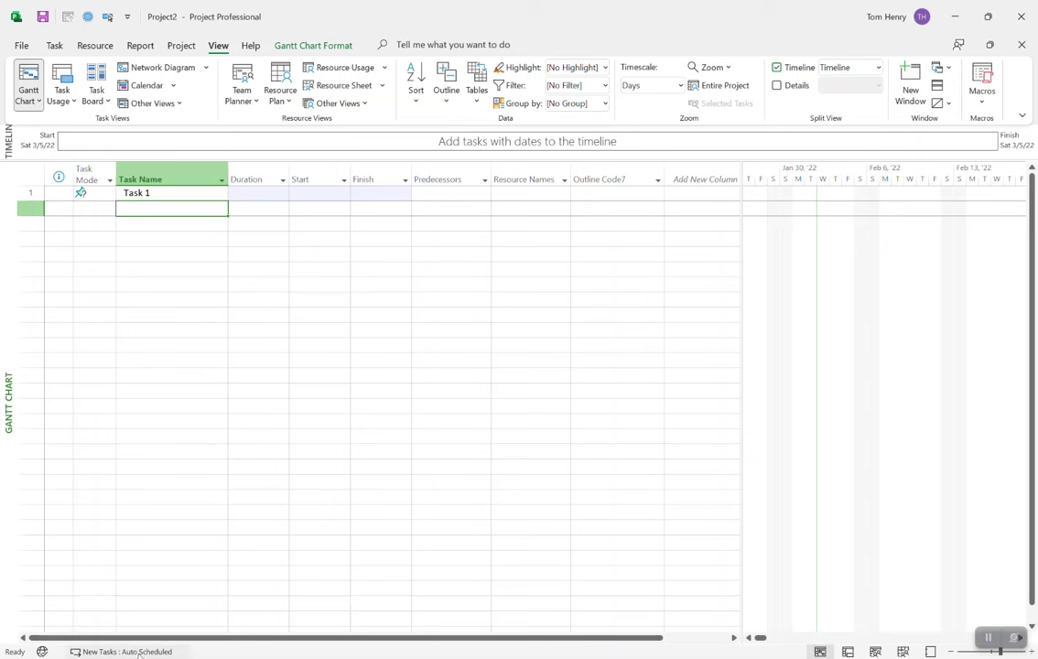
Switch Task 1 to Auto Scheduled so it runs 1 day? on Mon 3/7/22
click(86, 192)
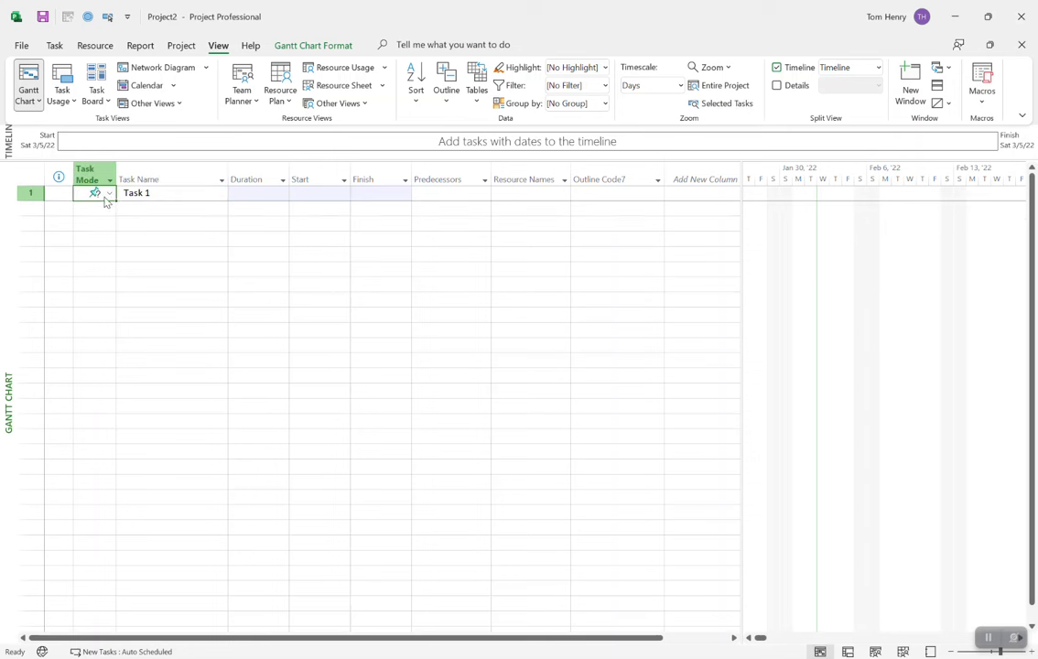
click(110, 195)
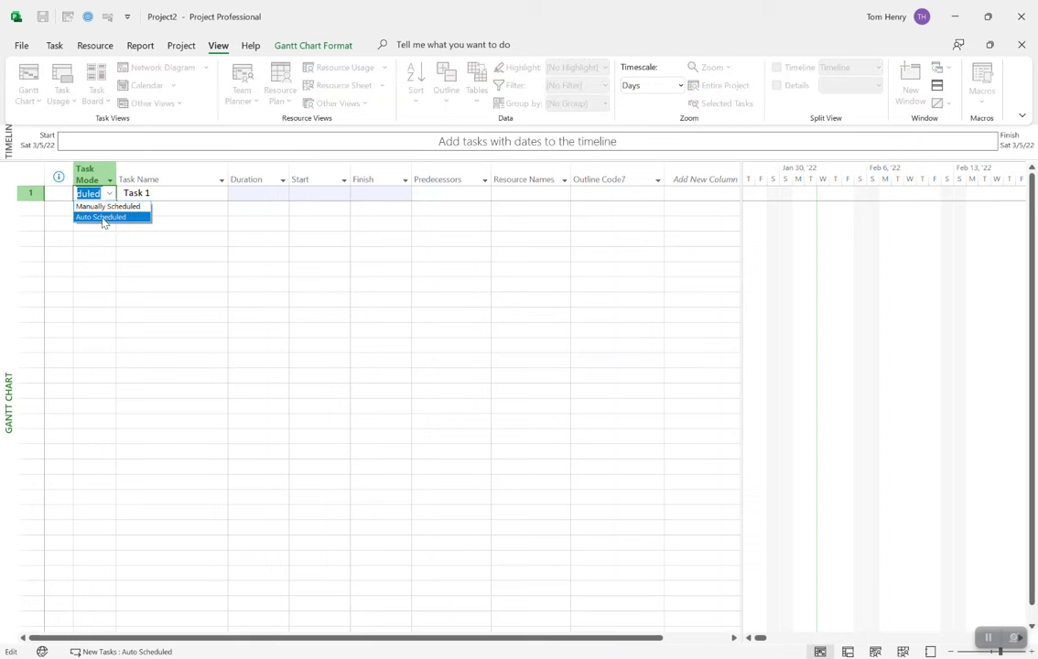
click(103, 218)
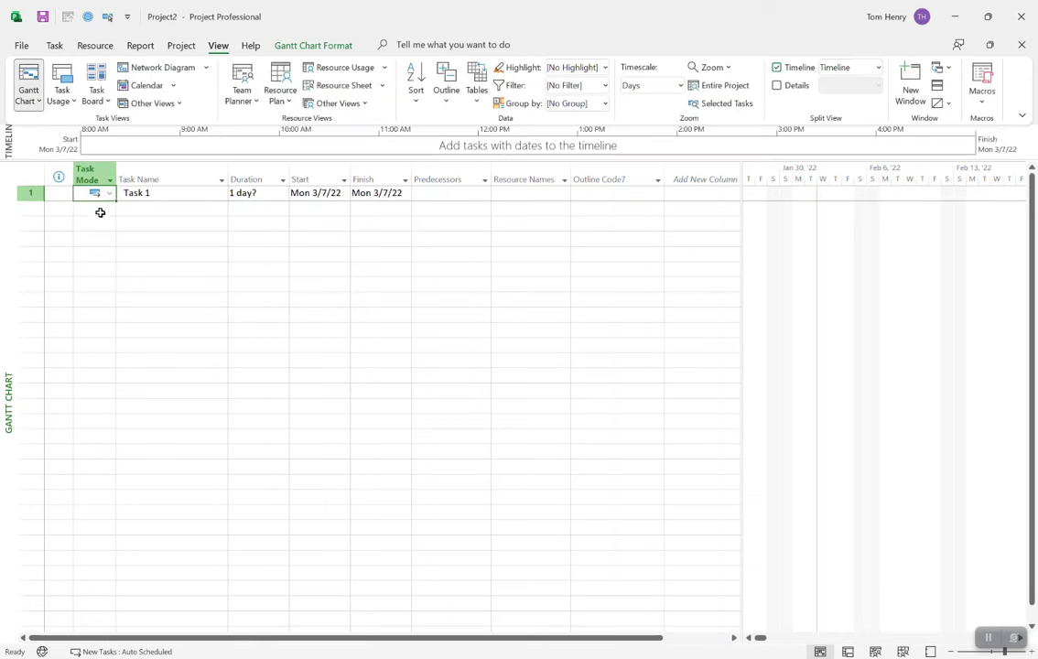
click(103, 213)
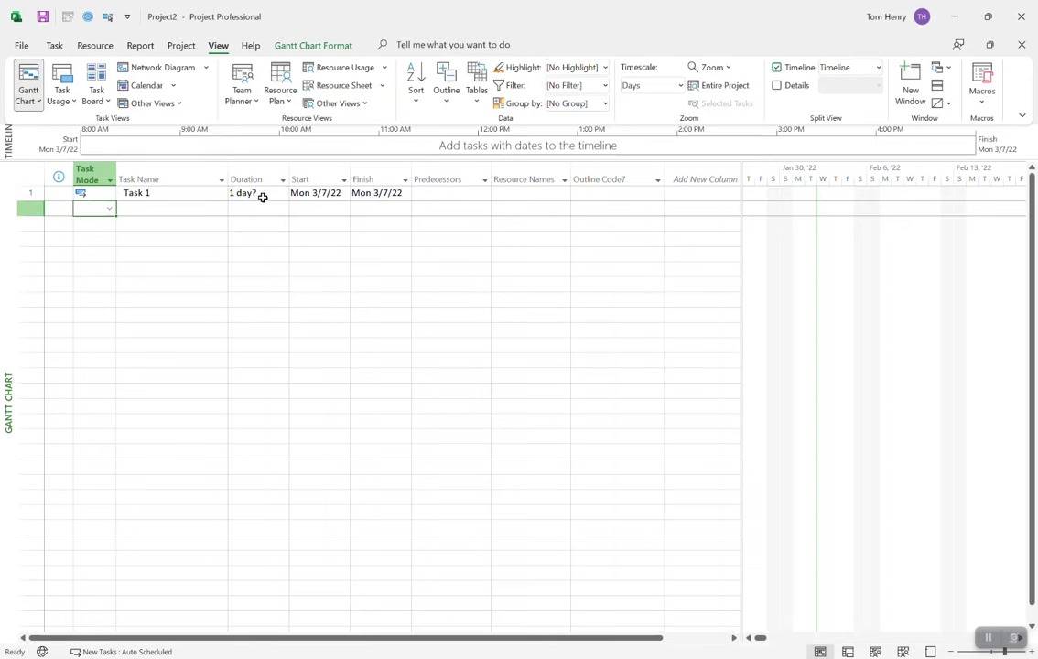
click(304, 193)
click(376, 192)
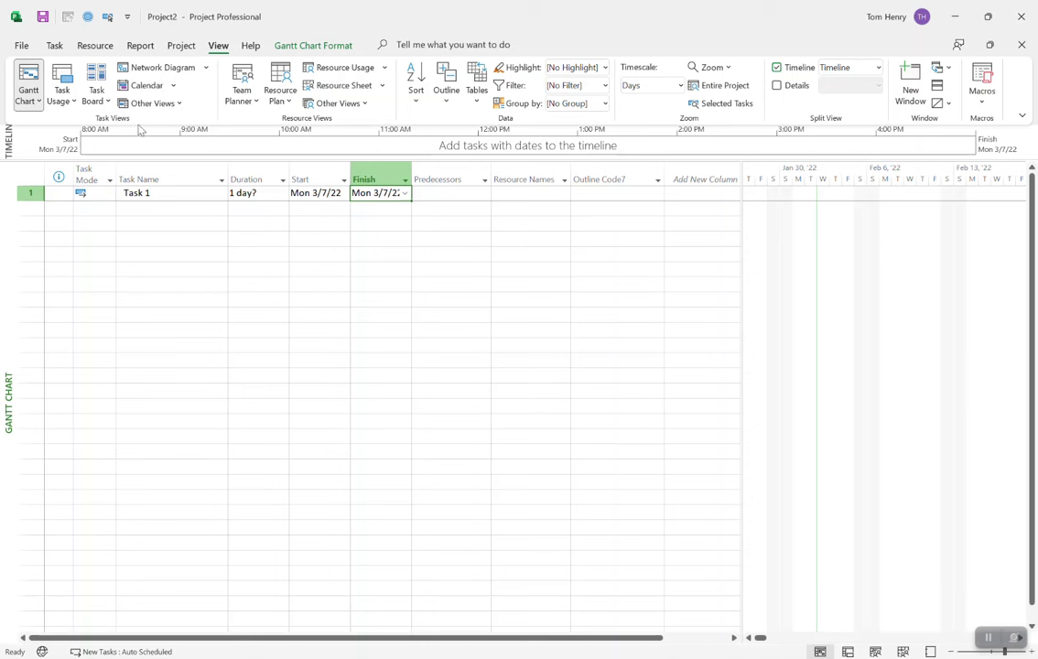
click(159, 68)
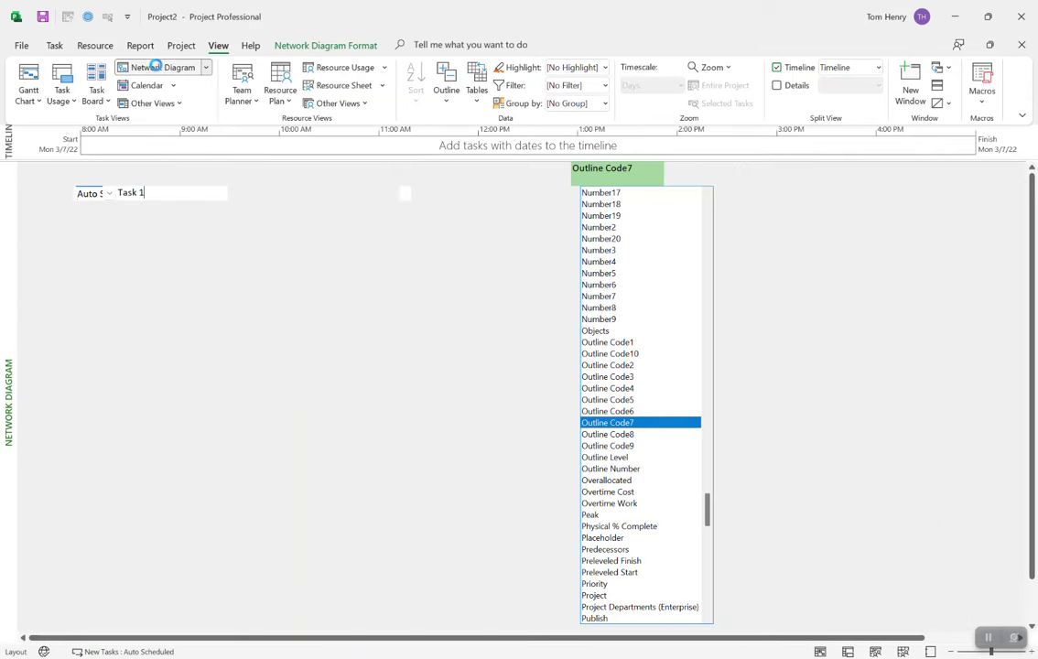
click(143, 85)
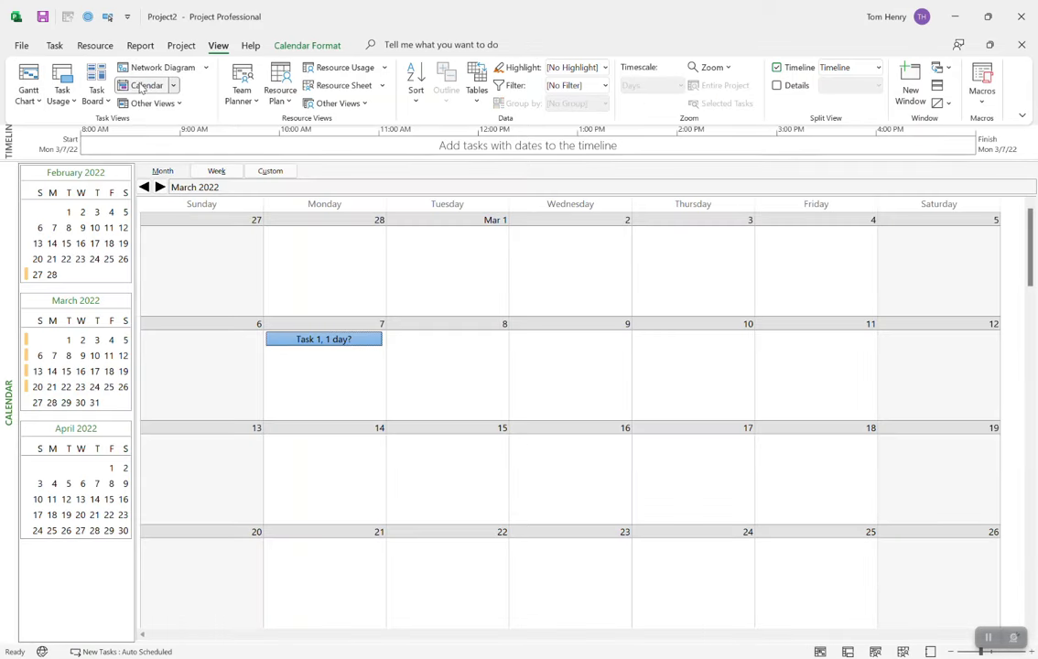
click(96, 82)
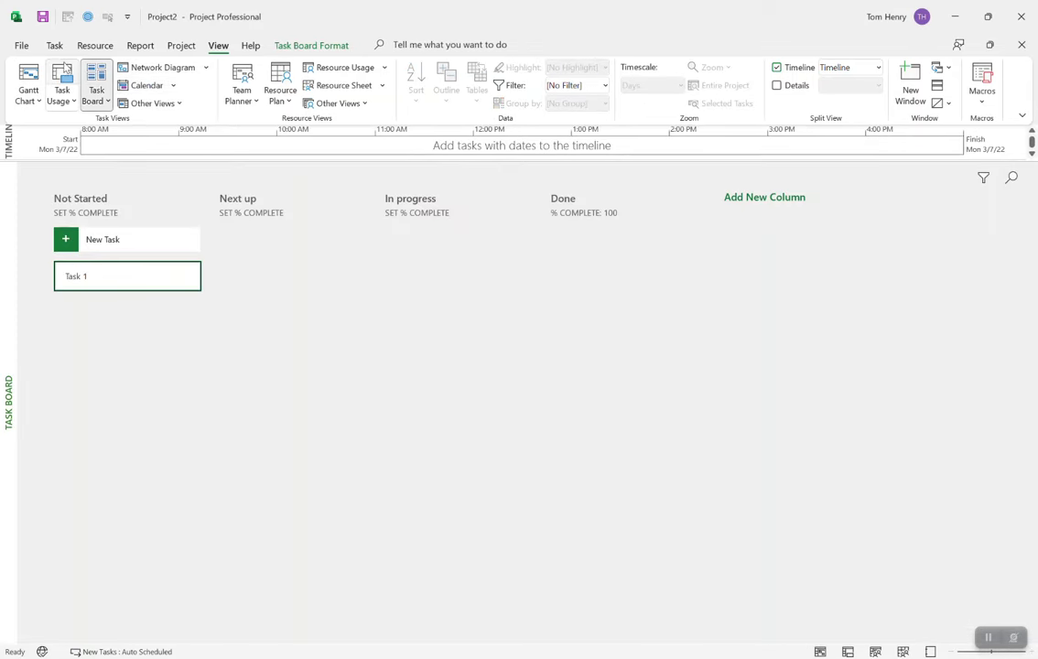
click(62, 83)
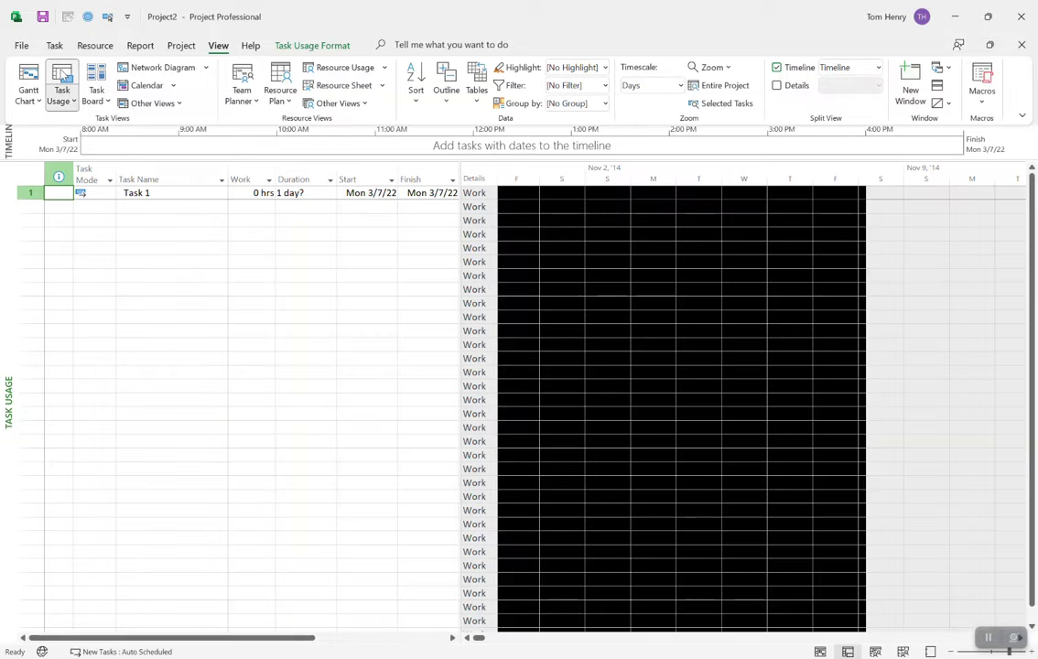
click(28, 82)
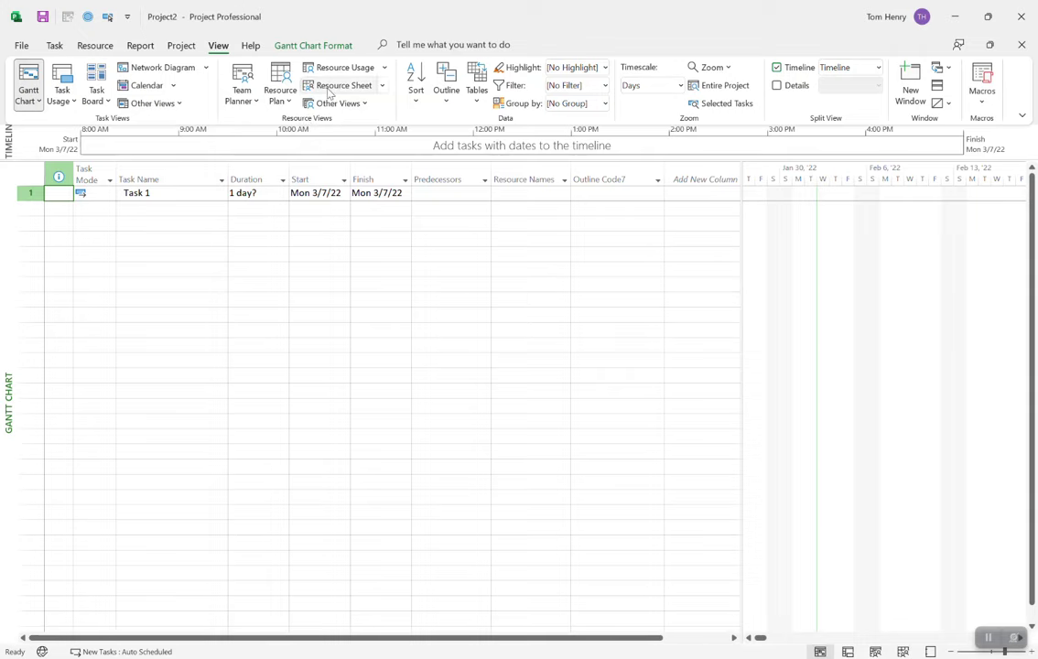
On the Resource Sheet, enter the names of two work resources
click(325, 85)
click(139, 183)
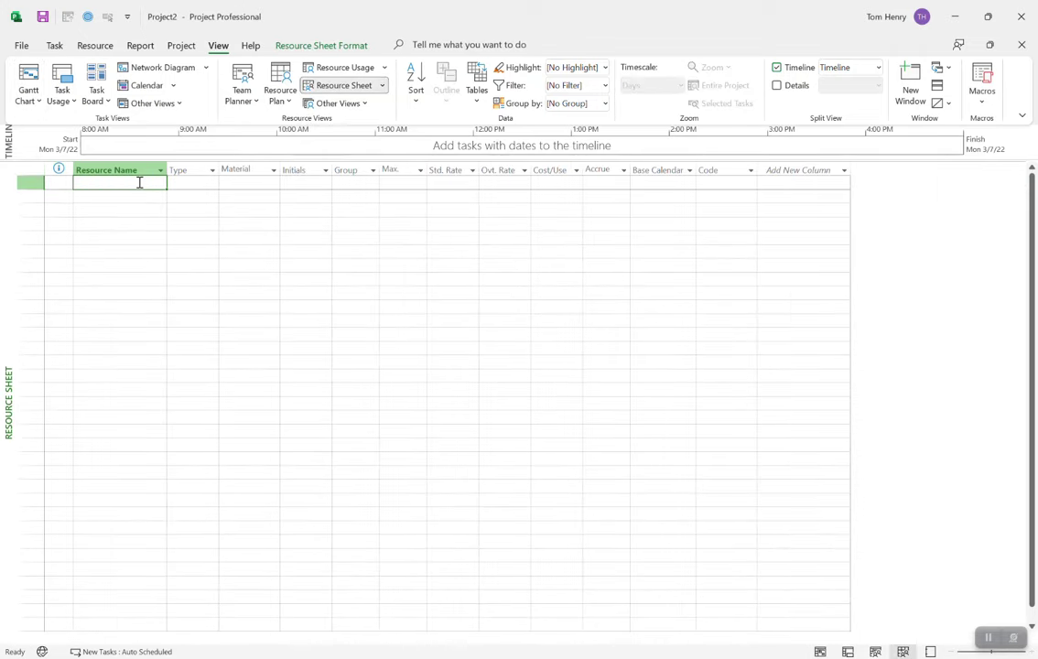
key(Return)
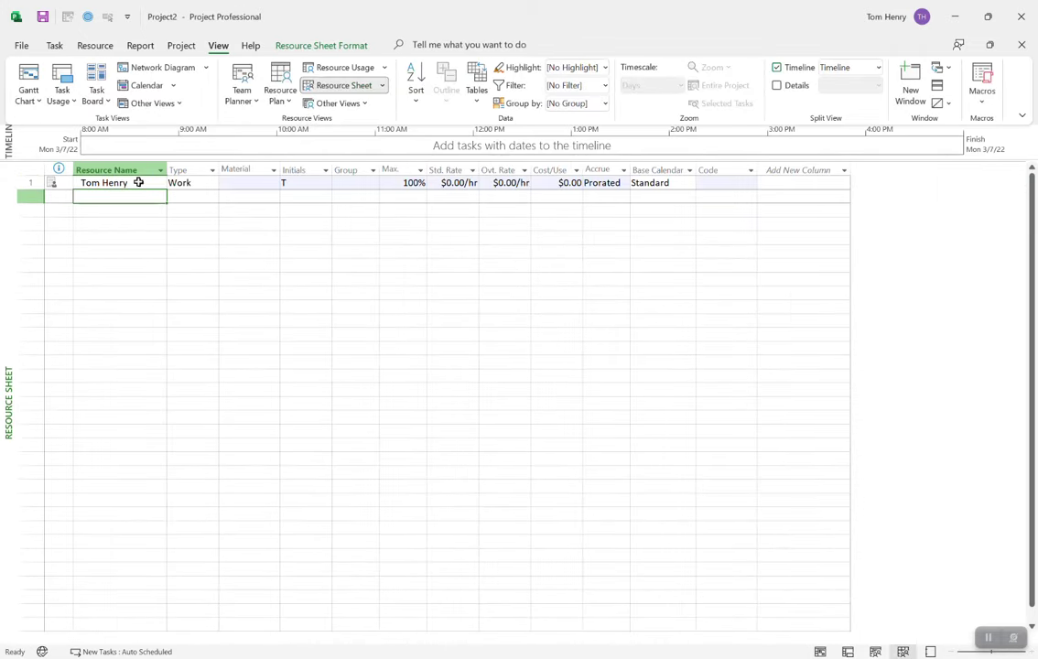
text(James D)
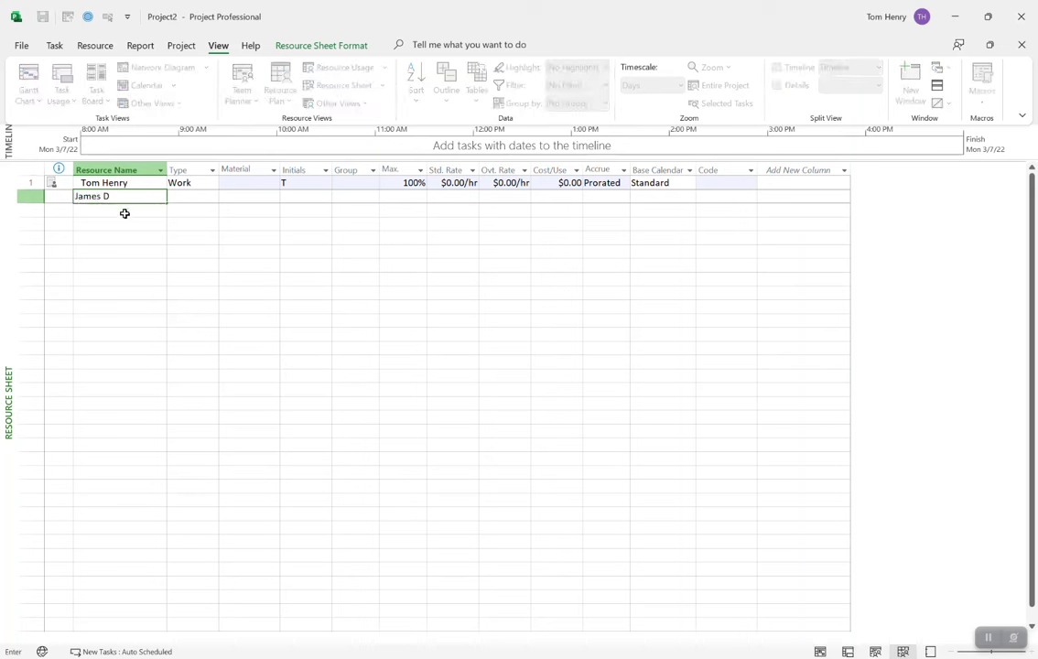
click(125, 237)
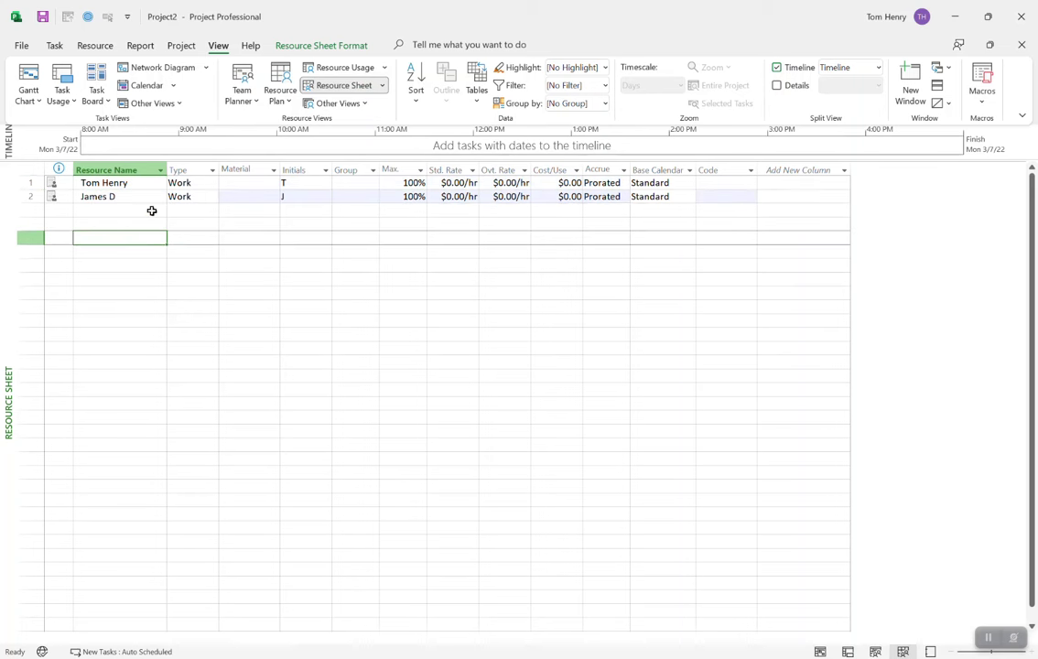
Give both resources a standard rate of $60.00/hr
click(458, 183)
text(60)
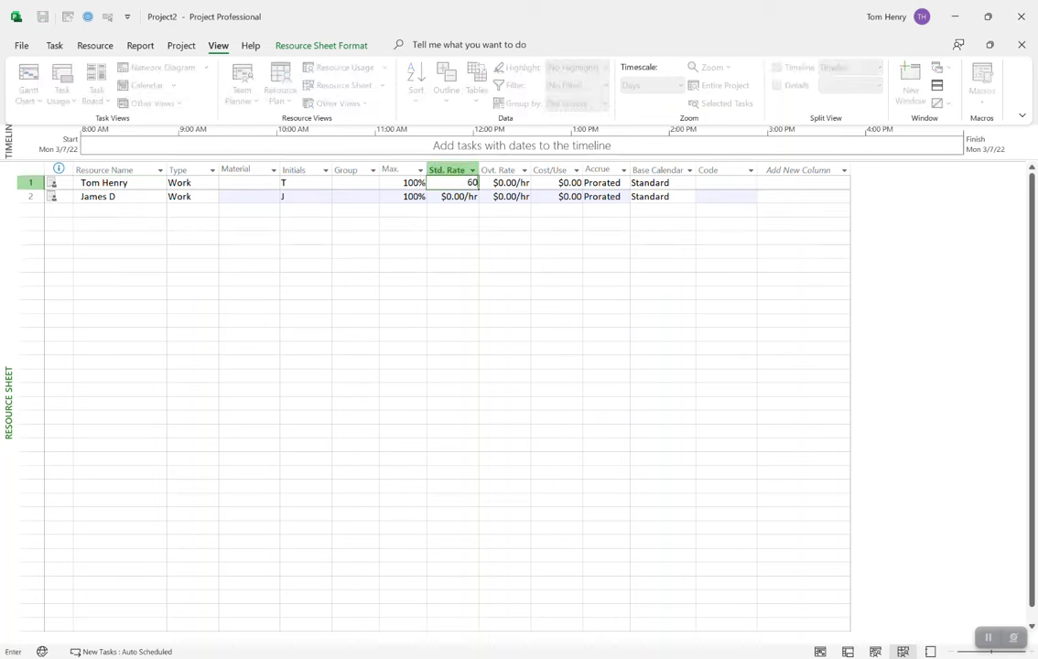
key(Return)
text(60)
key(Return)
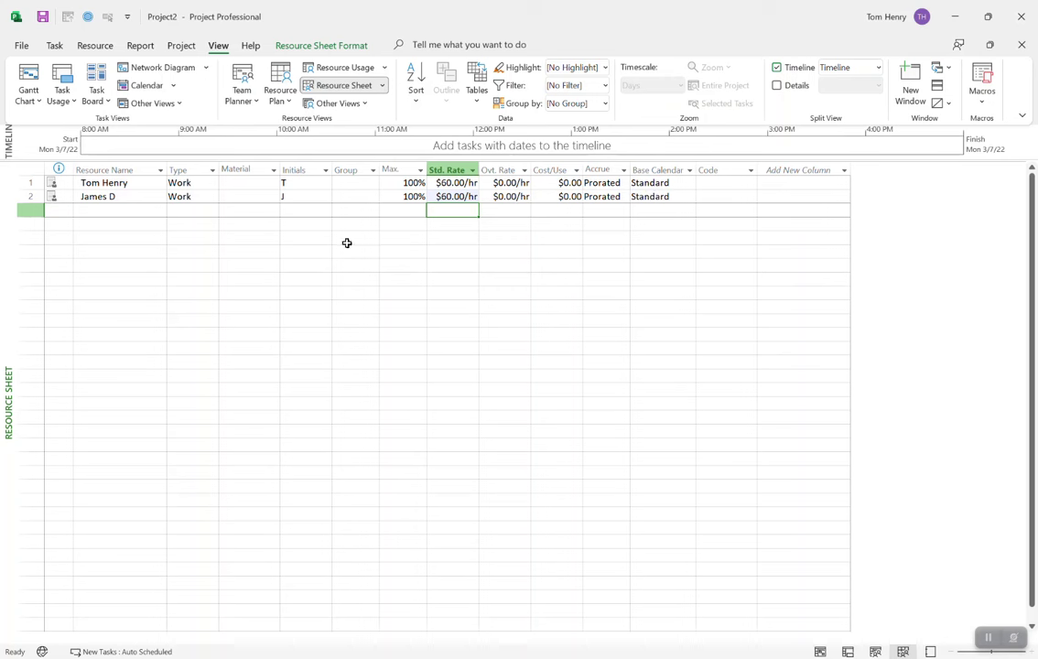
click(668, 184)
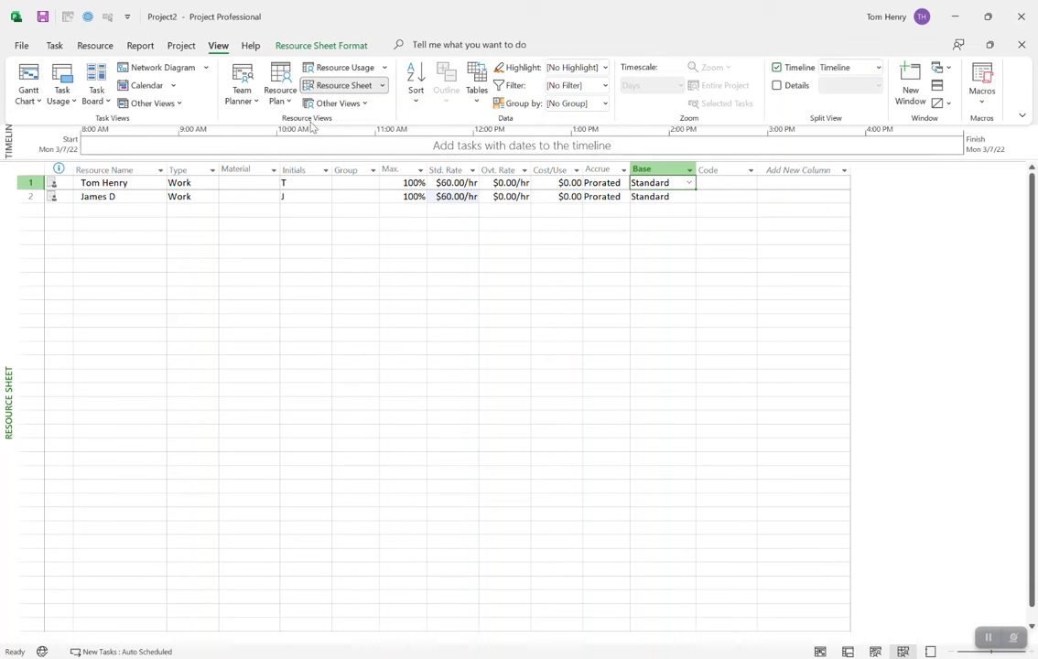
Show the Cost table and inspect the cost, baseline, variance, actual and remaining figures
click(587, 68)
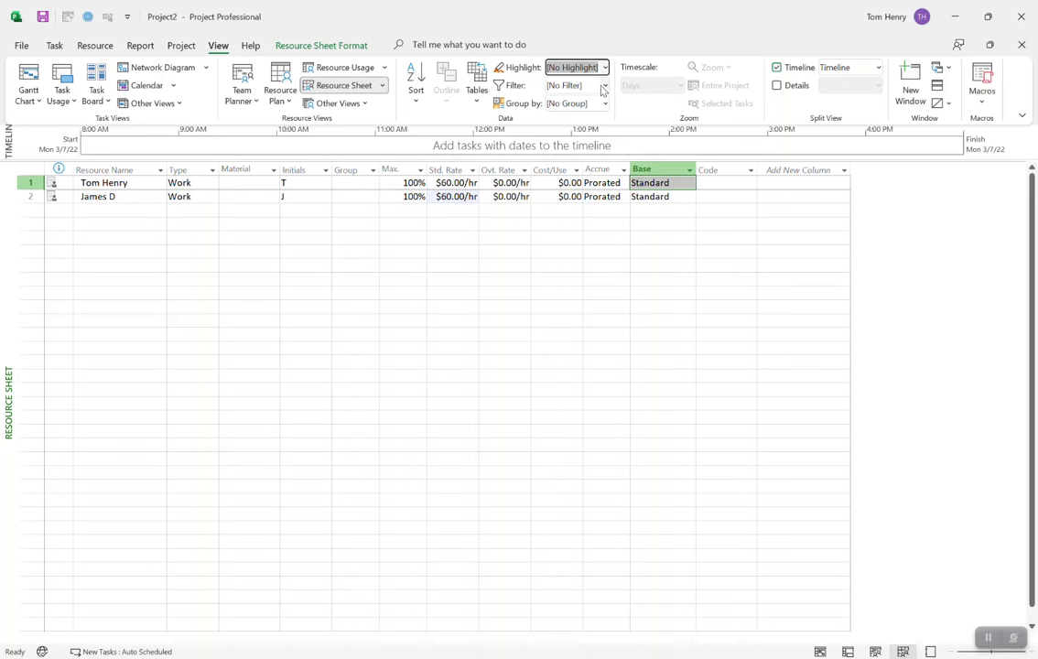
click(476, 91)
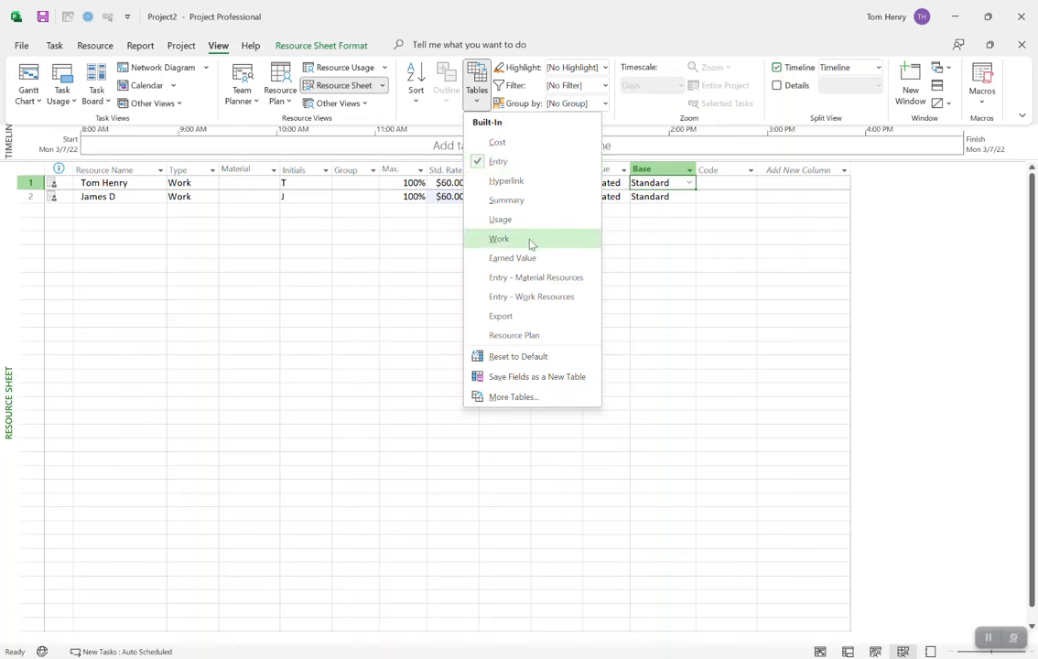
click(527, 143)
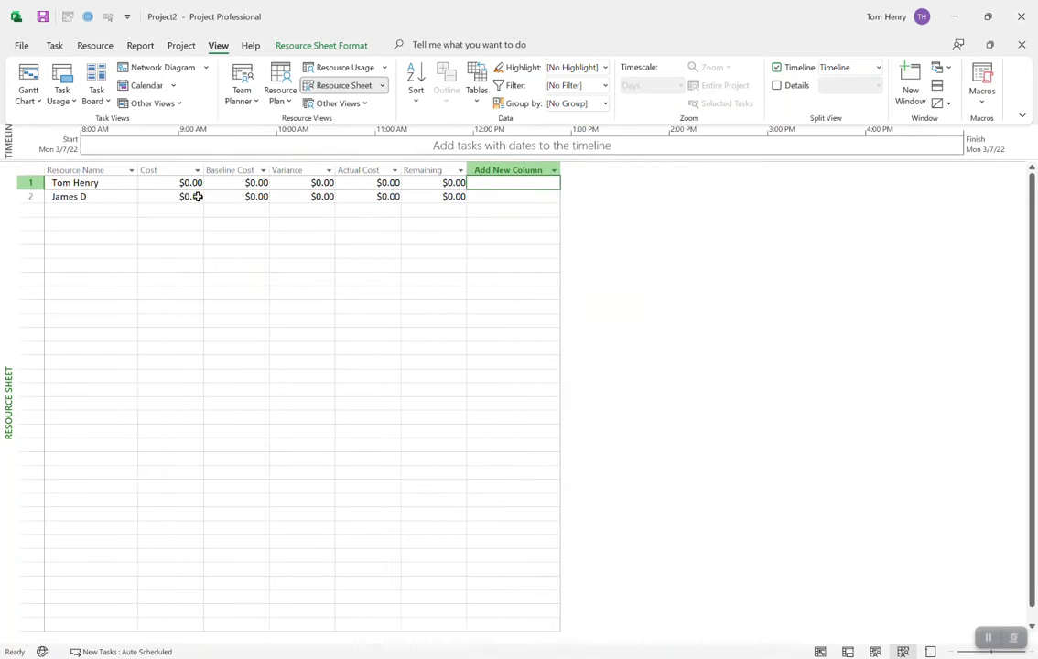
click(160, 184)
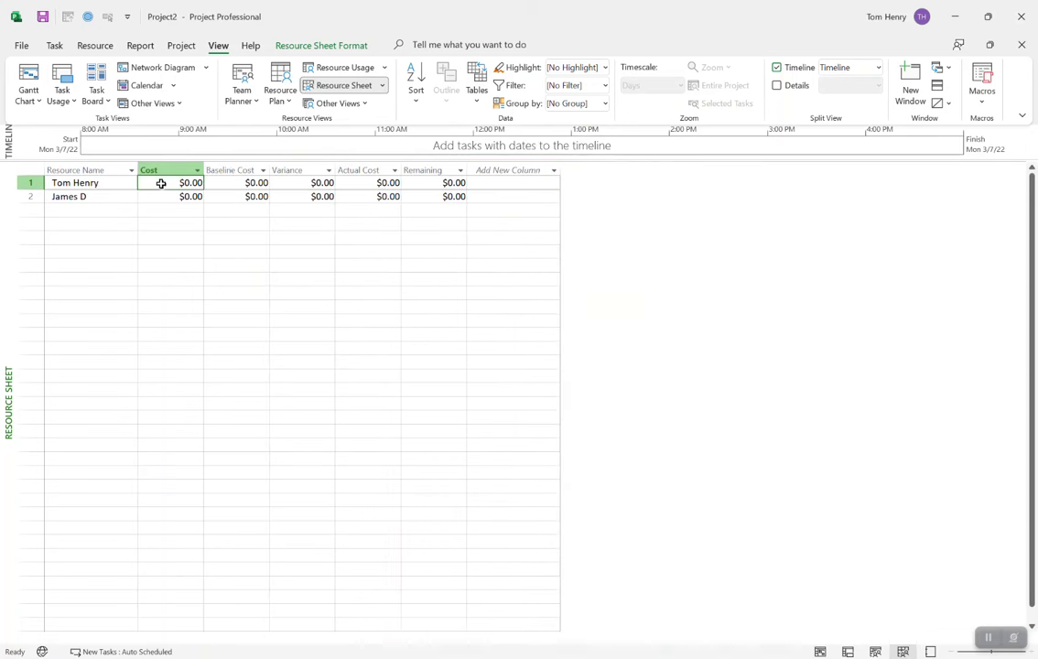
click(227, 186)
click(301, 195)
click(358, 185)
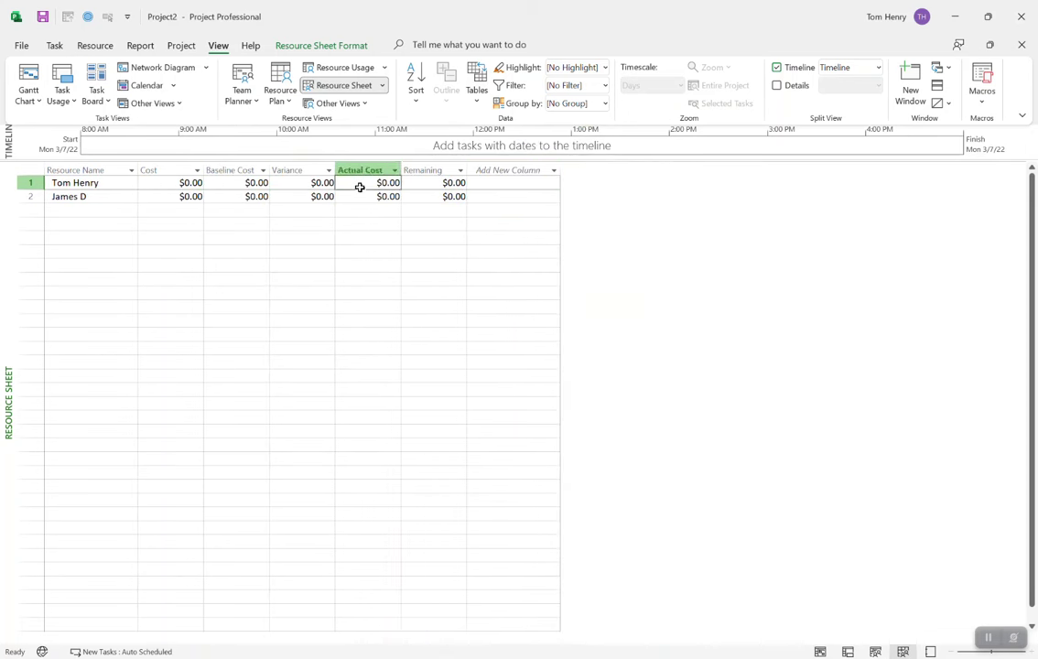
click(419, 182)
Restore the Entry table and return to the Gantt Chart view
click(477, 87)
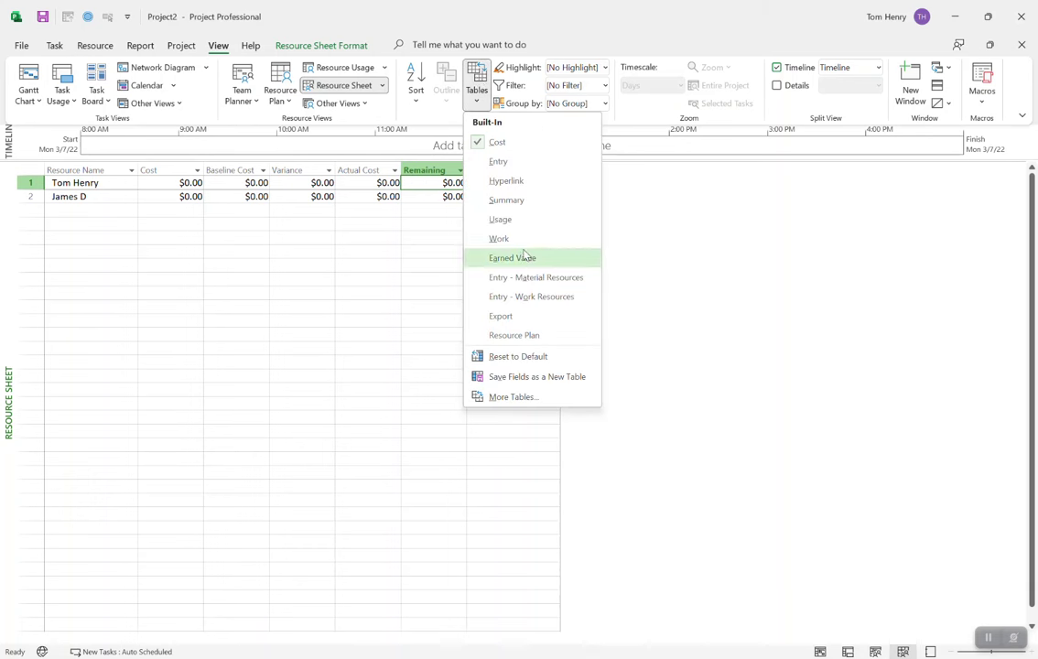
click(520, 169)
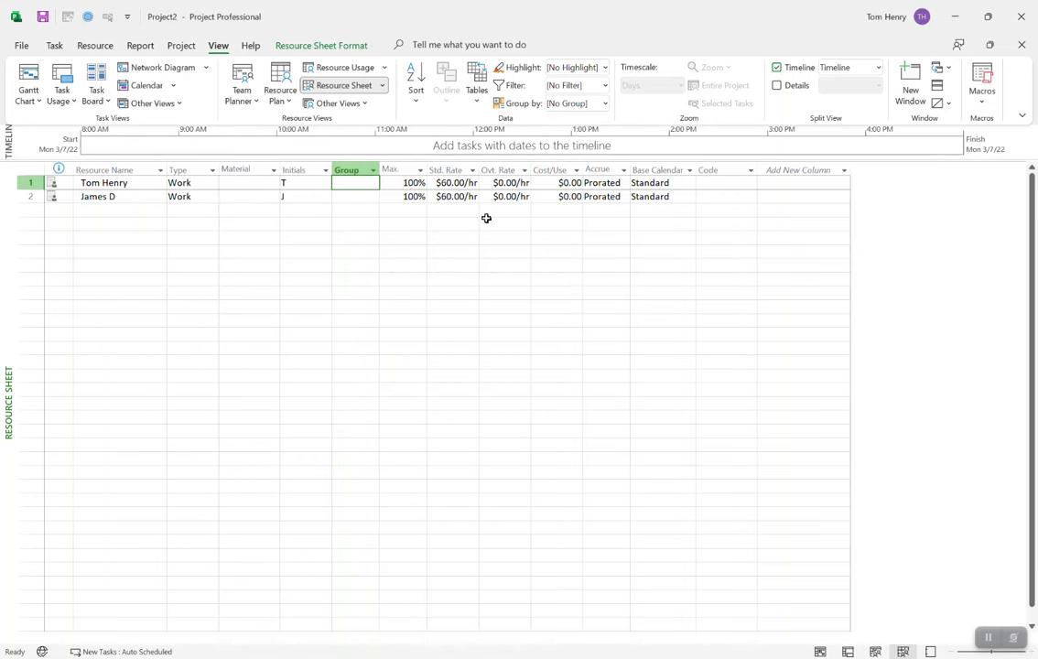
click(28, 80)
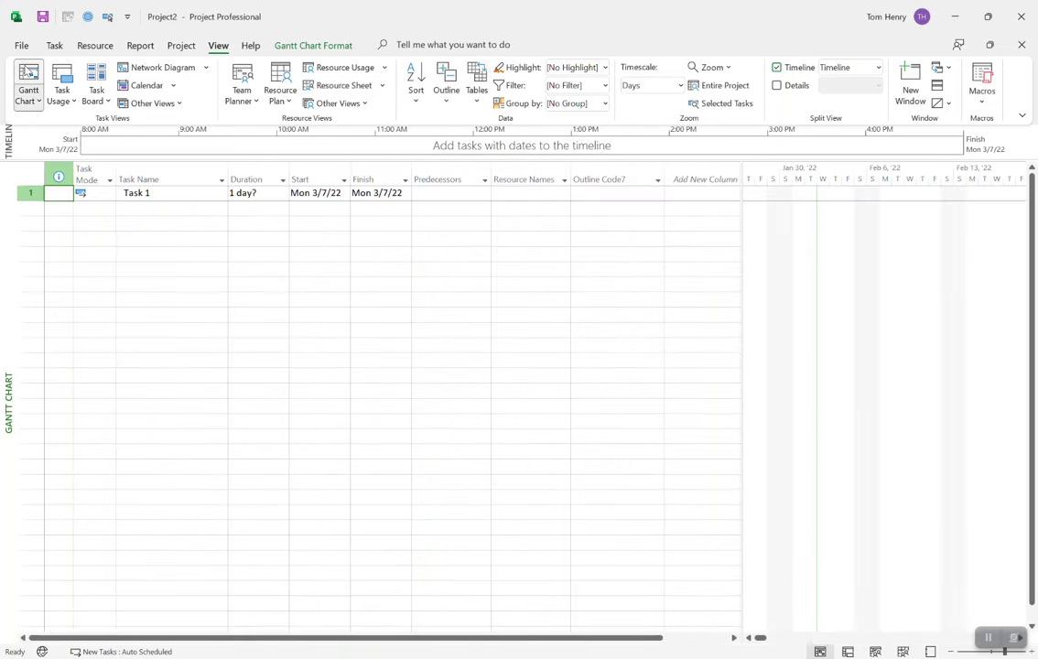
Widen the chart area and scroll Task 1's bar into view
drag(743, 359, 505, 393)
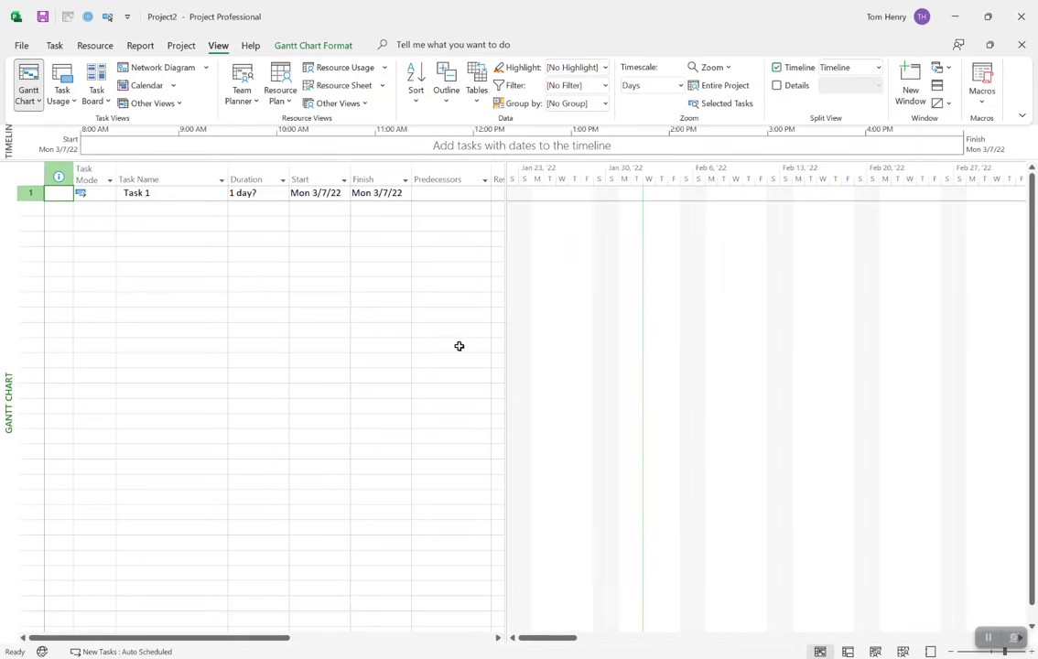
click(147, 193)
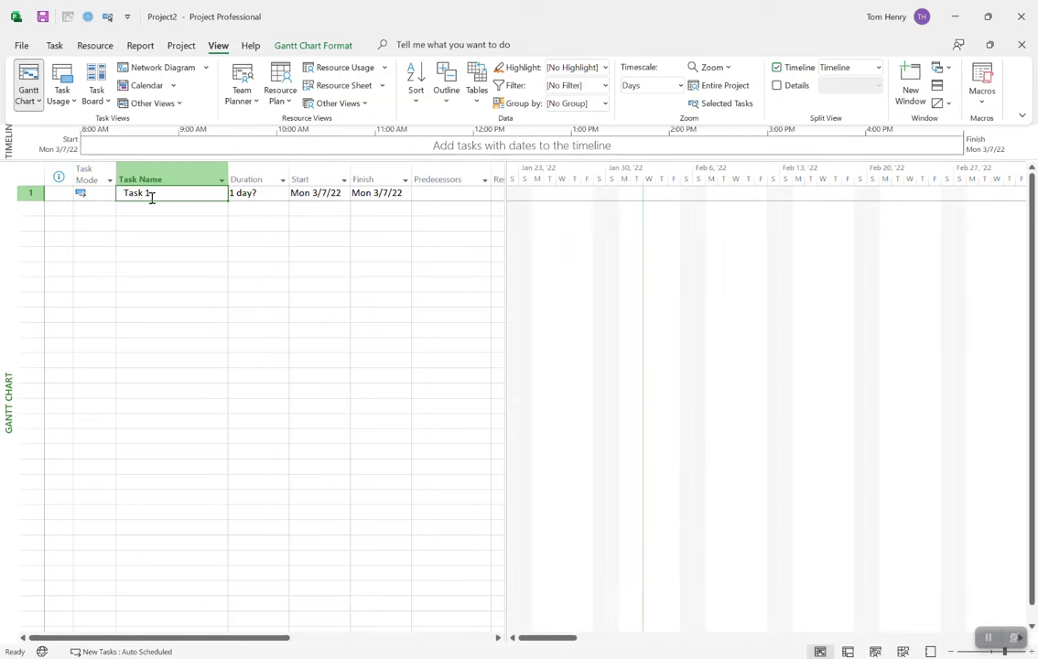
click(108, 18)
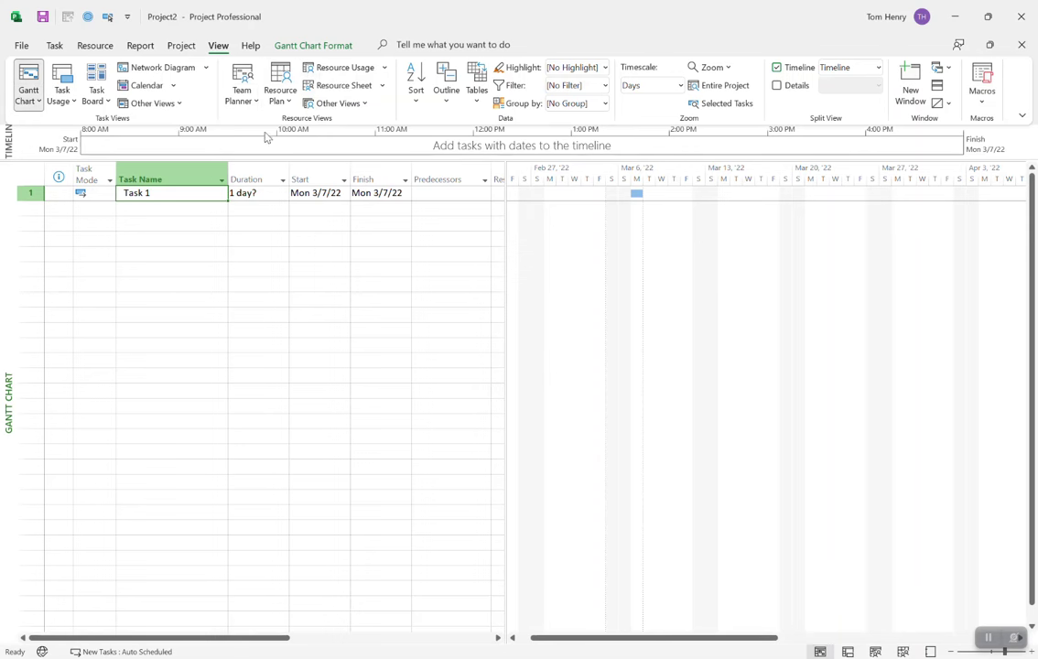
Look over the Gantt Chart Format options, then switch to the Resource Sheet
click(321, 48)
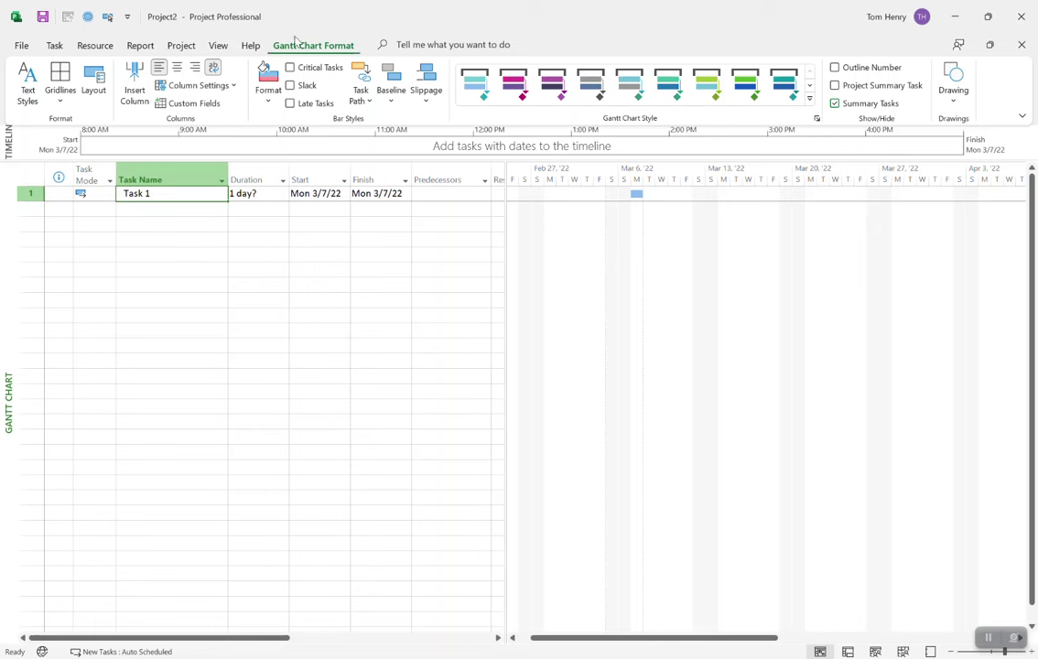
click(217, 45)
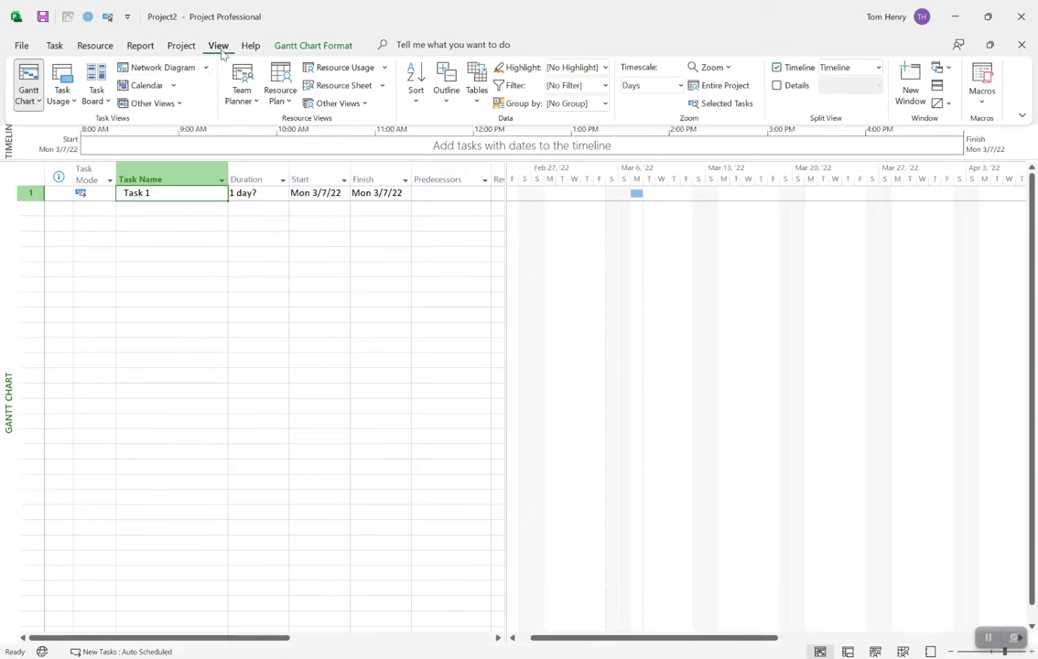
click(352, 86)
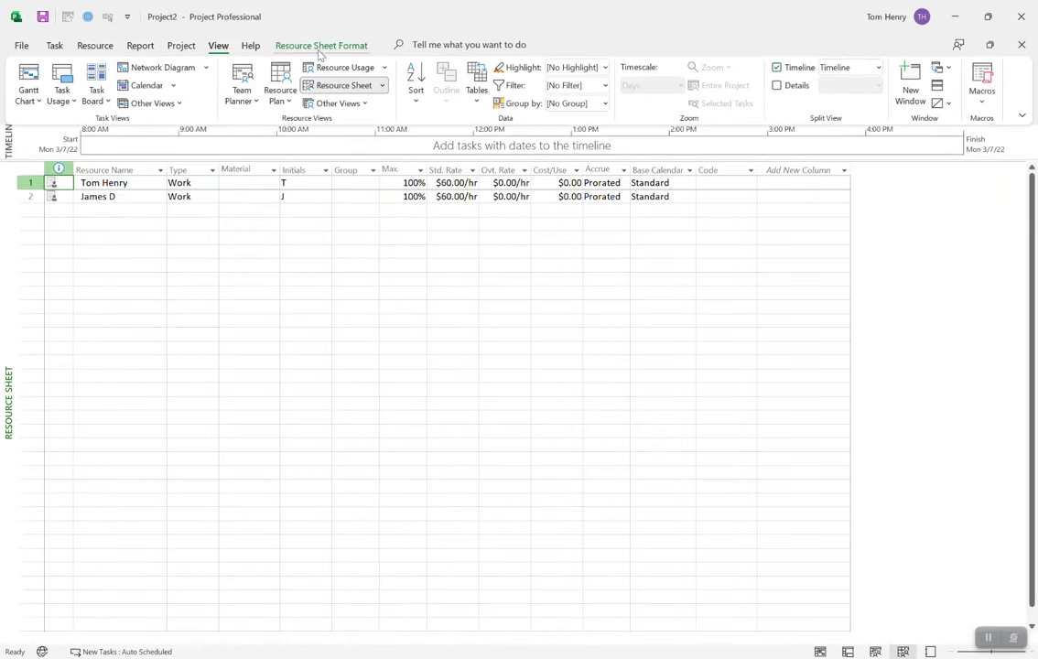
Review the Resource Sheet formatting options, then switch to the Task Usage view
click(319, 50)
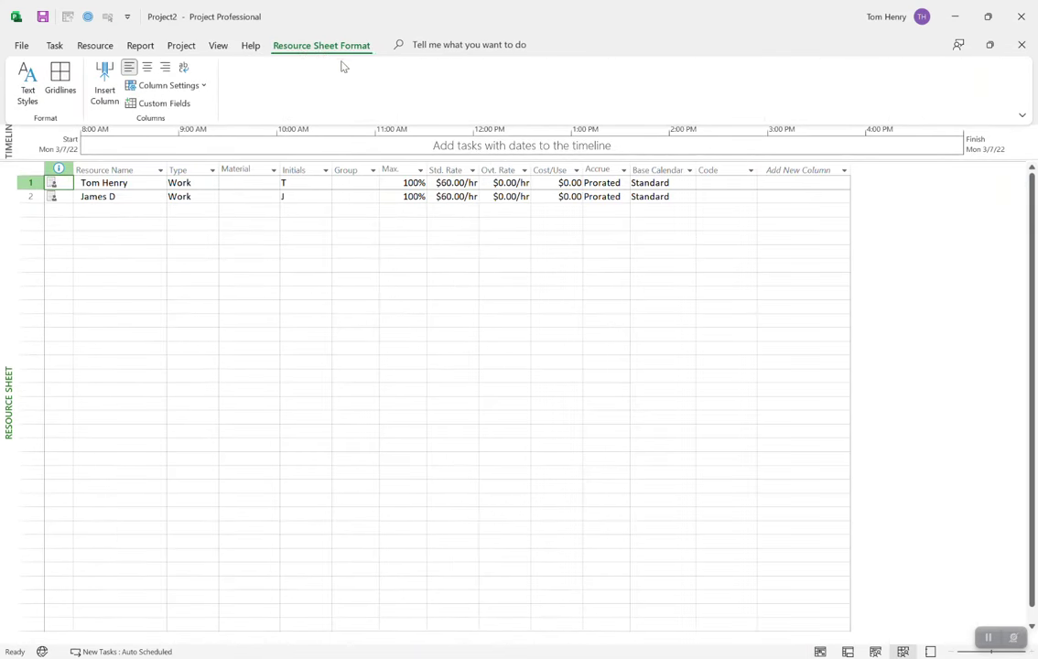
click(217, 45)
click(62, 83)
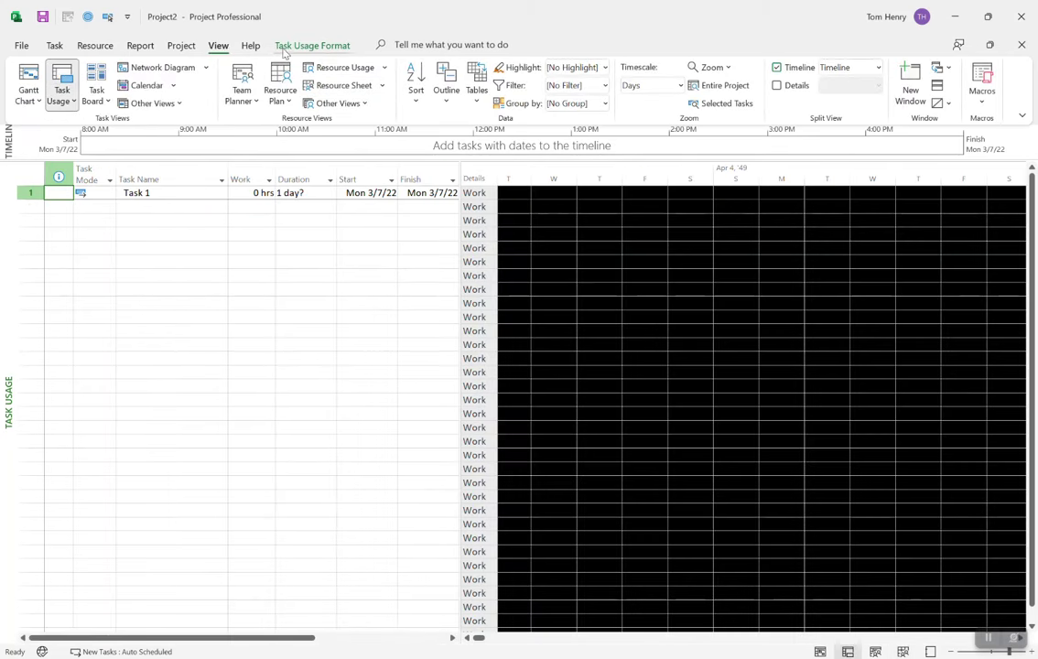
Check the Task Usage formatting options and return to the Gantt Chart
click(333, 46)
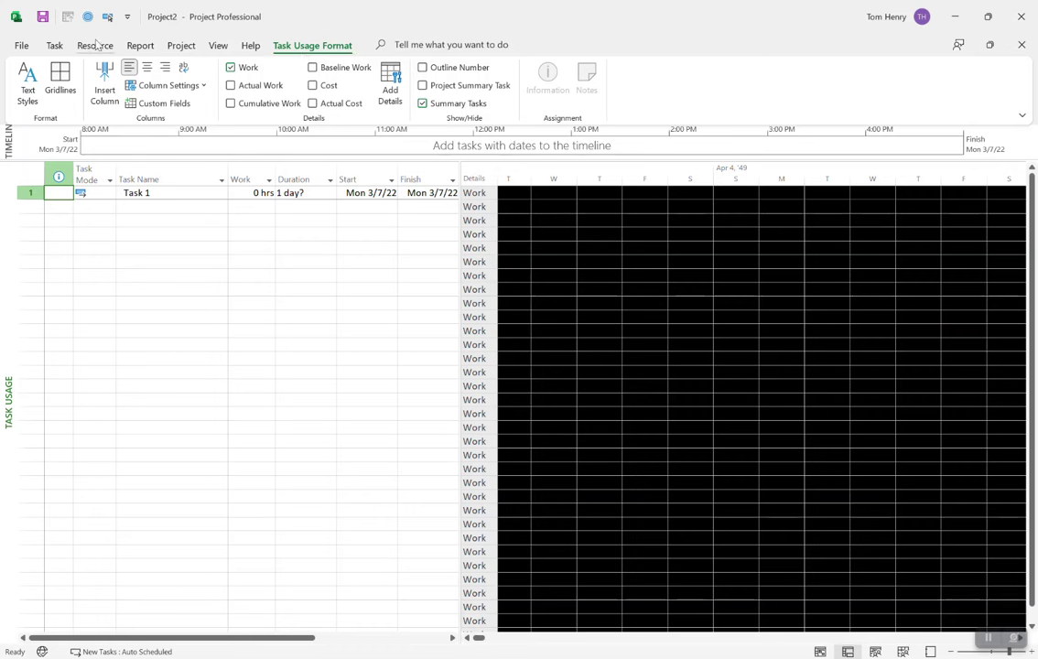
click(218, 45)
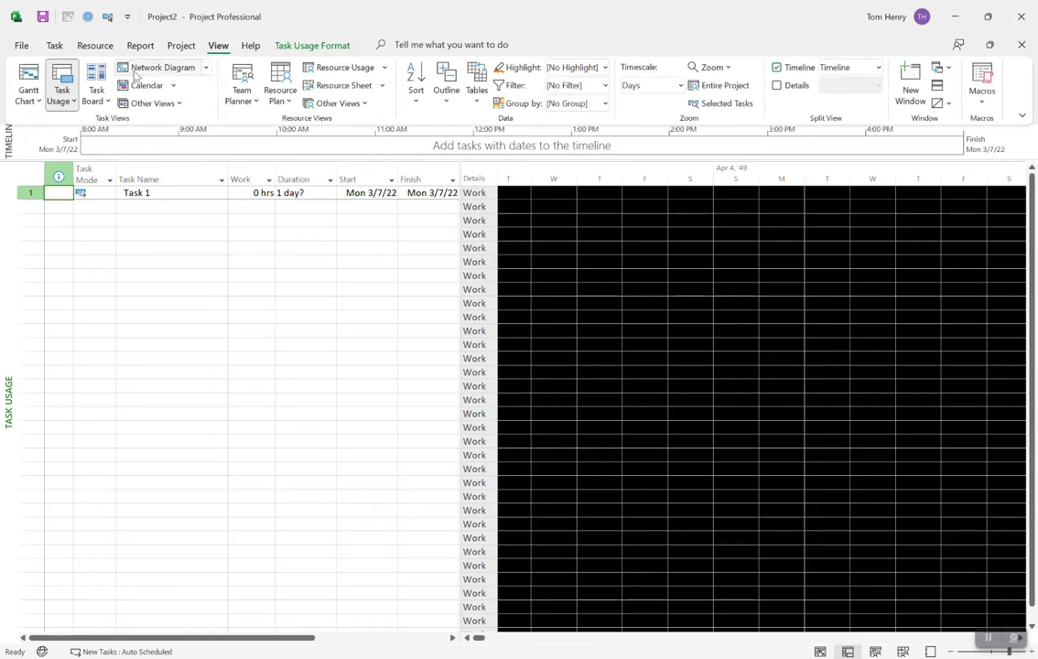
click(28, 79)
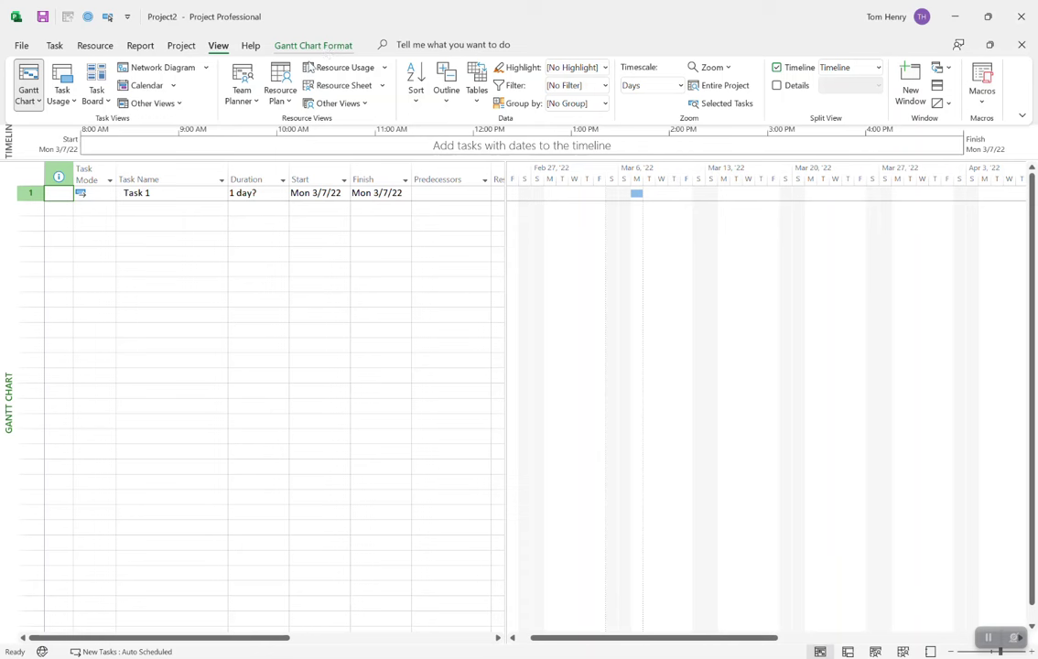
Browse the Report tab, select the empty row 2 Task Name cell, and open File
click(137, 49)
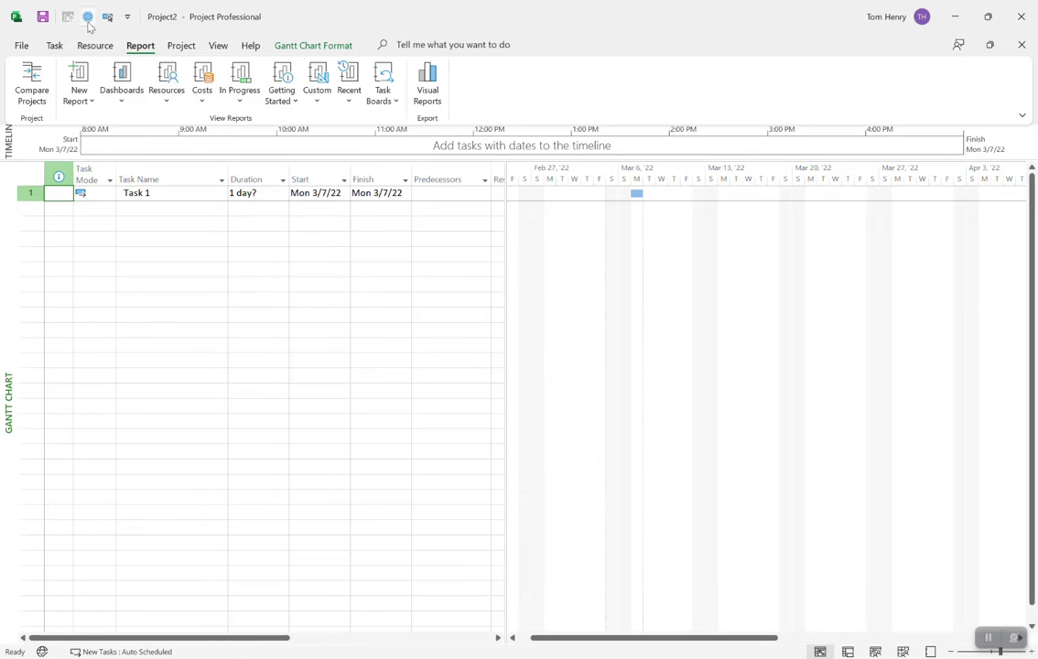
click(54, 45)
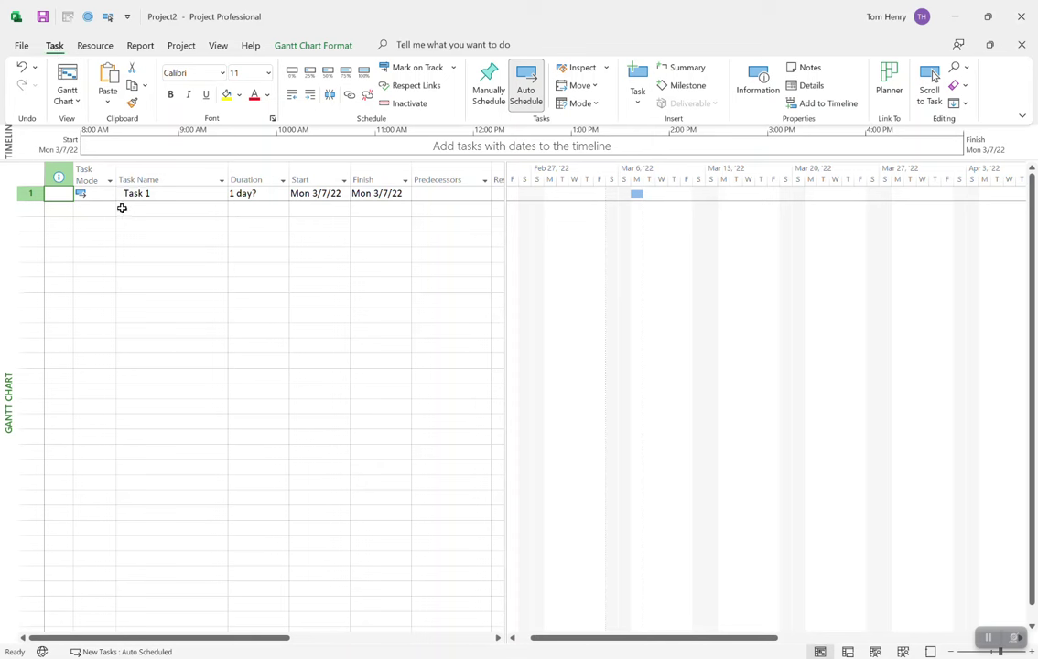
click(154, 210)
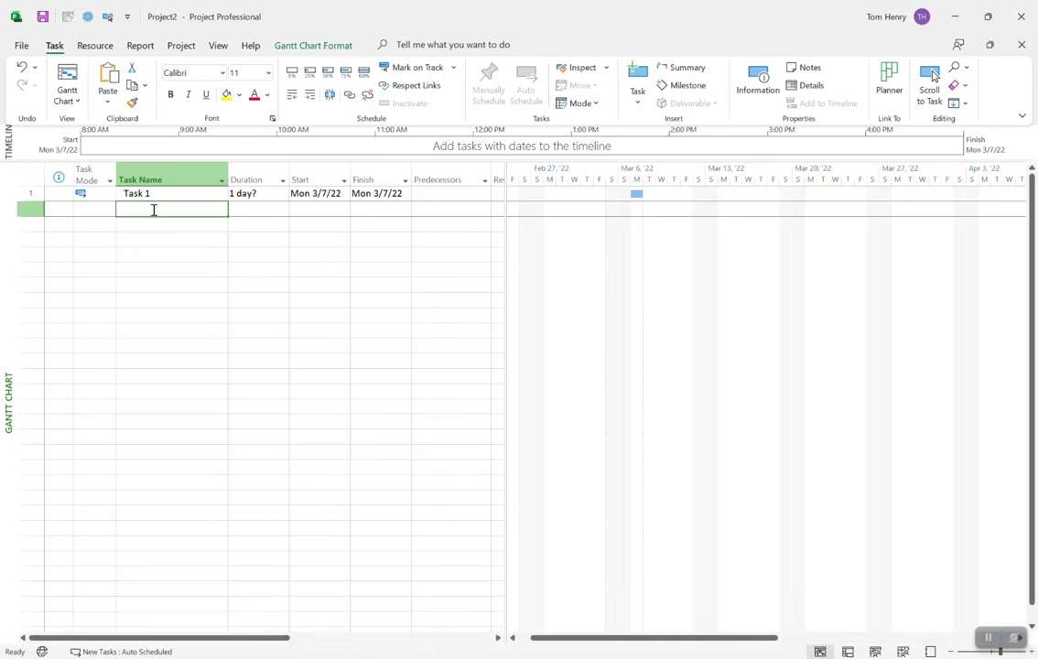
click(21, 45)
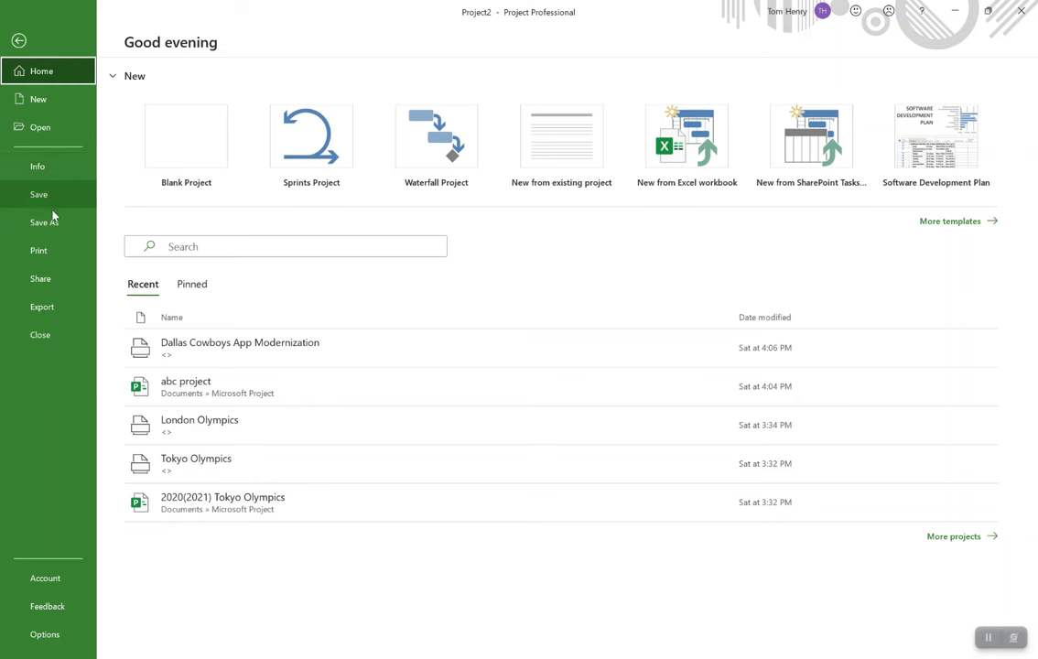
In Project Options, set the date format to 1/28/09 and enable the entry bar
click(55, 633)
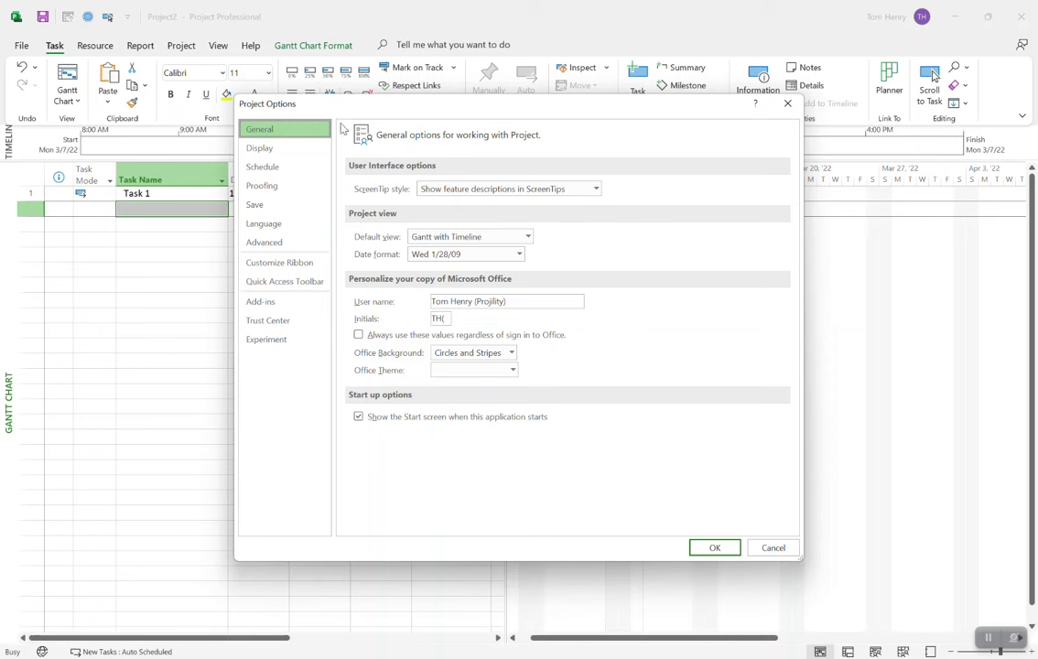
click(432, 256)
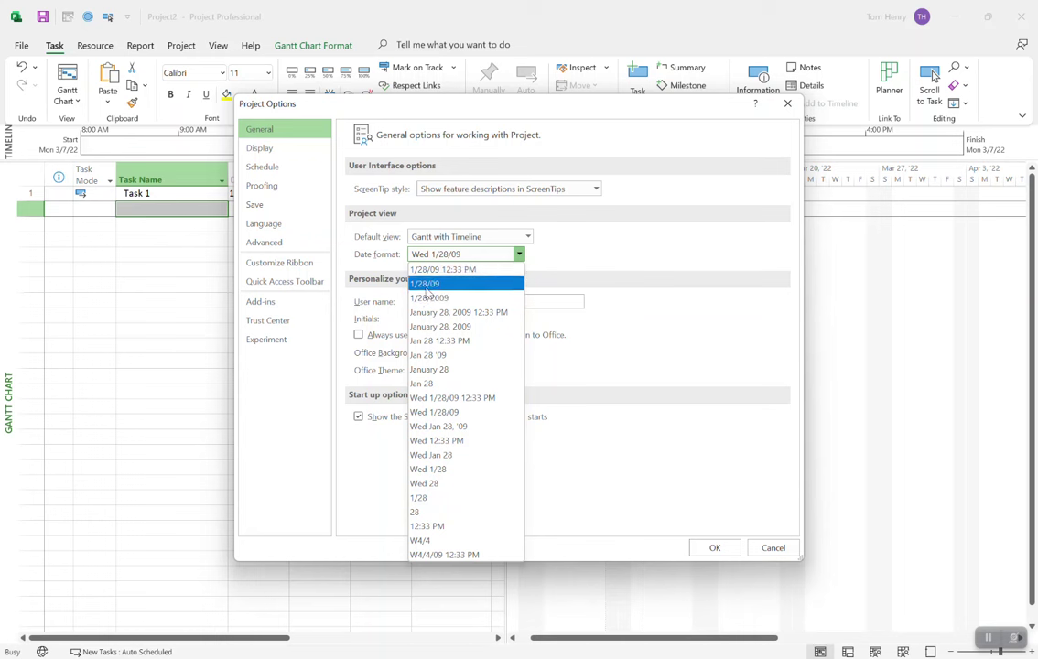
click(427, 286)
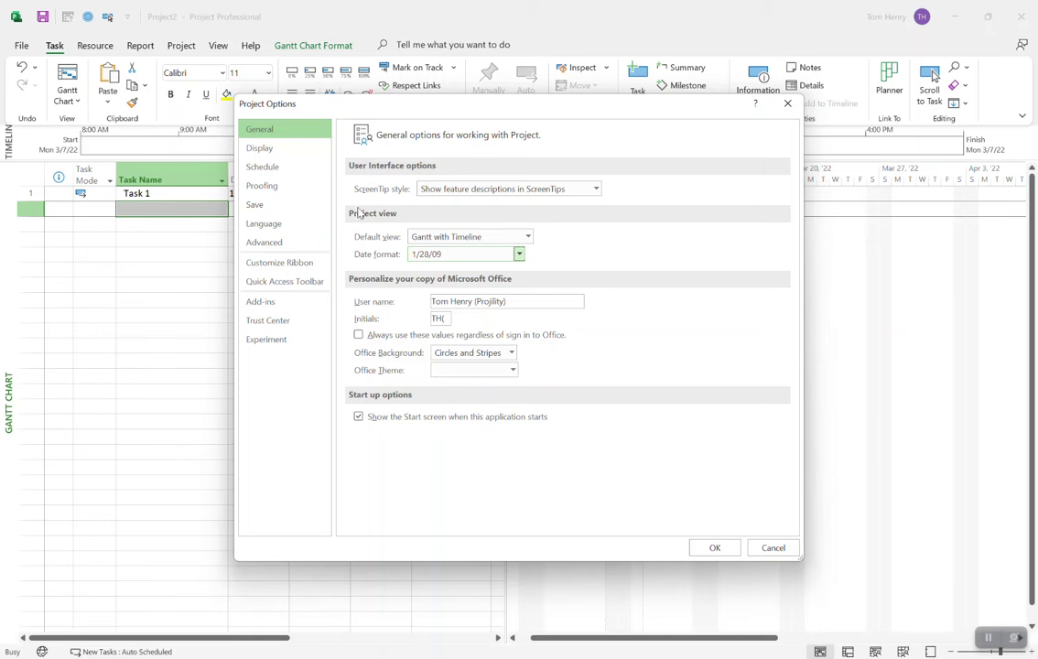
click(267, 150)
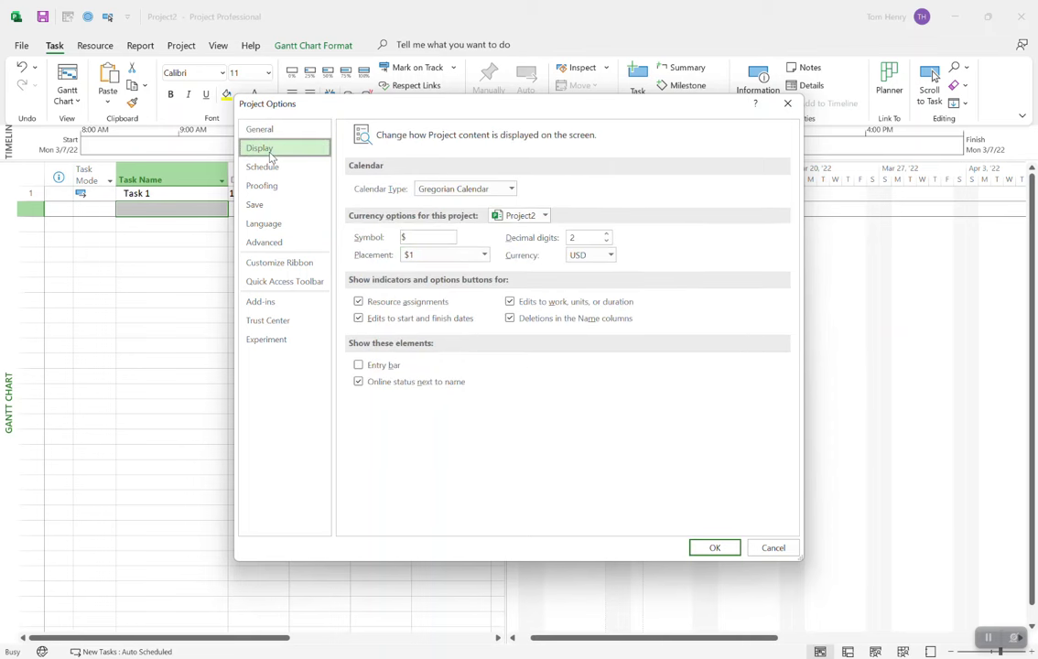
click(358, 366)
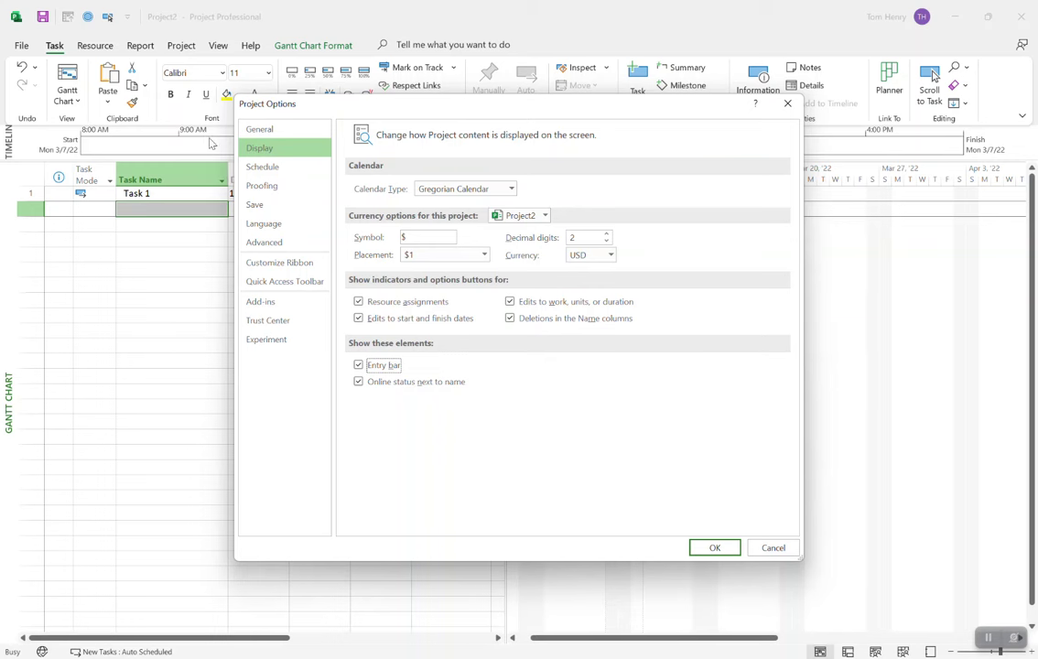
click(715, 547)
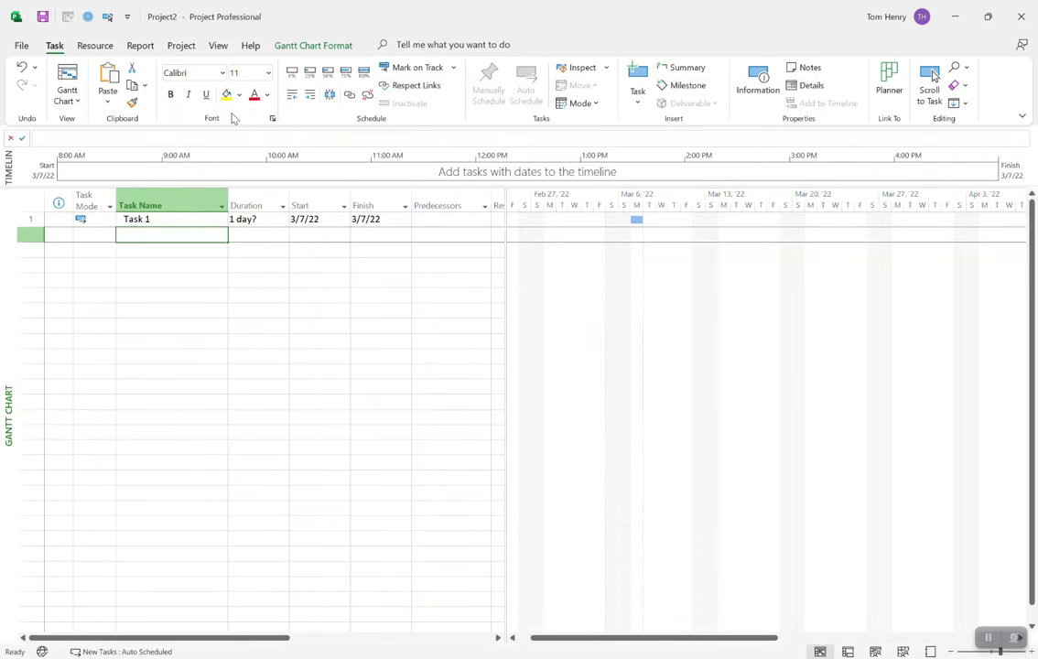
Edit Task 1's name in the entry bar, then reopen Project Options at Display
click(167, 218)
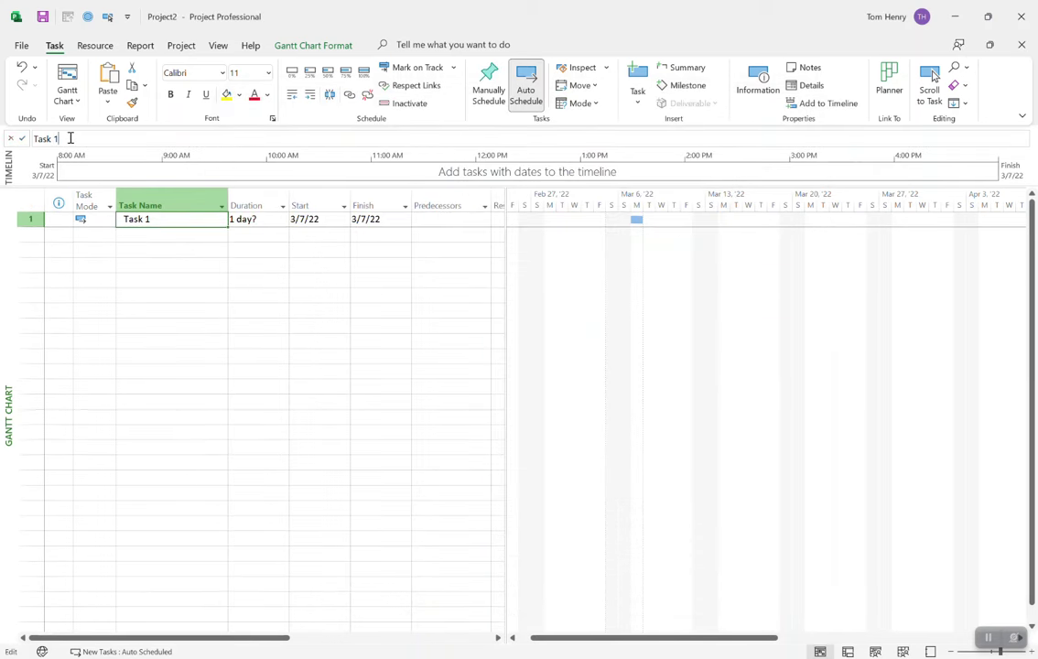
click(104, 134)
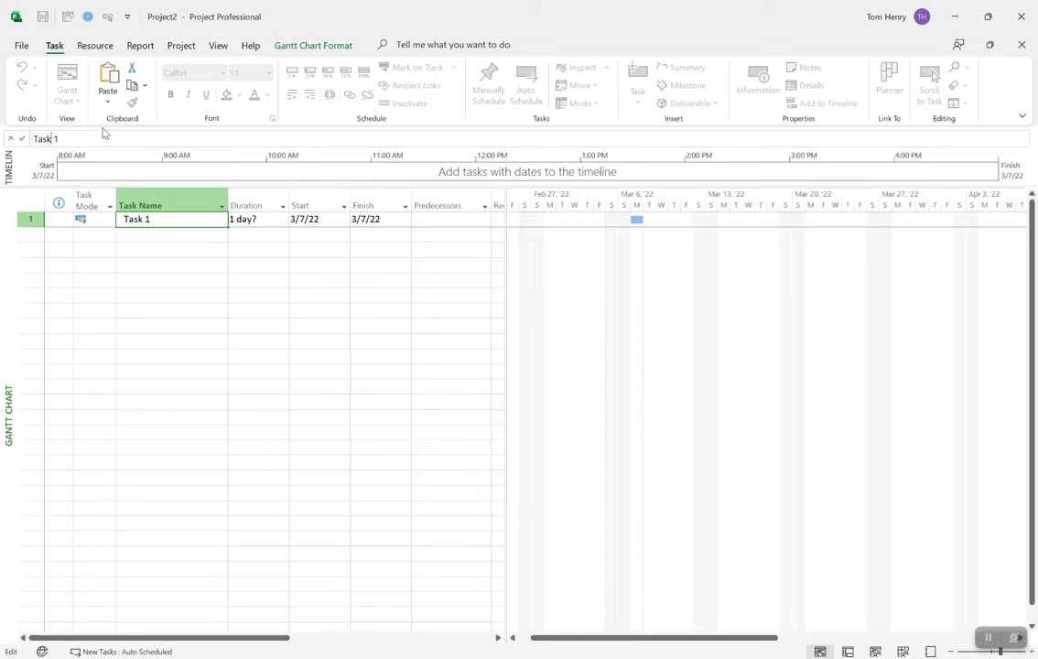
click(21, 45)
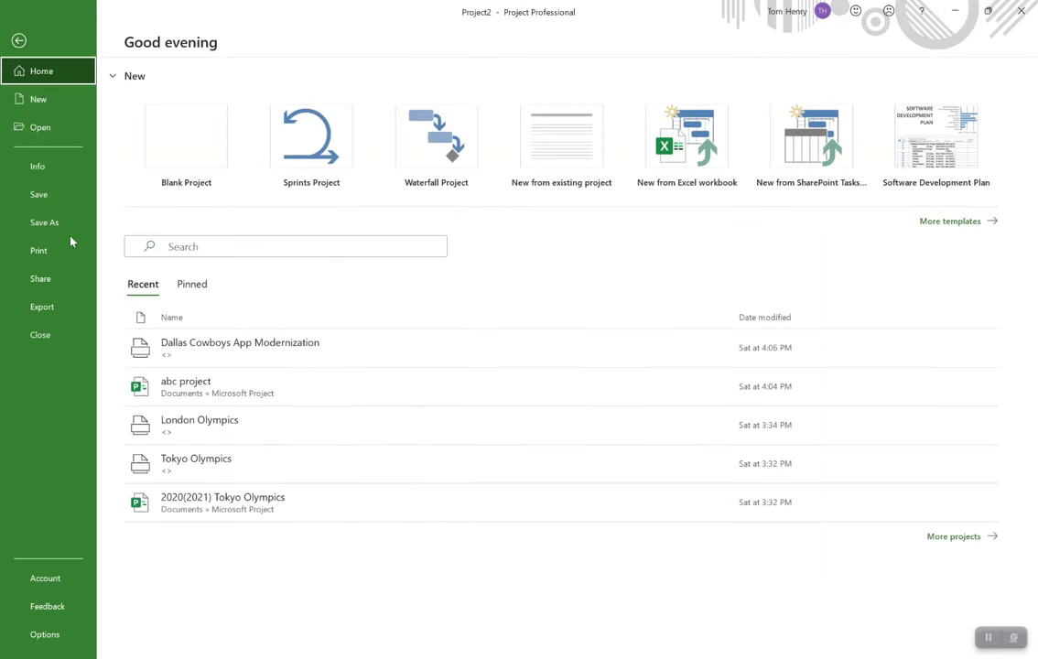
click(47, 635)
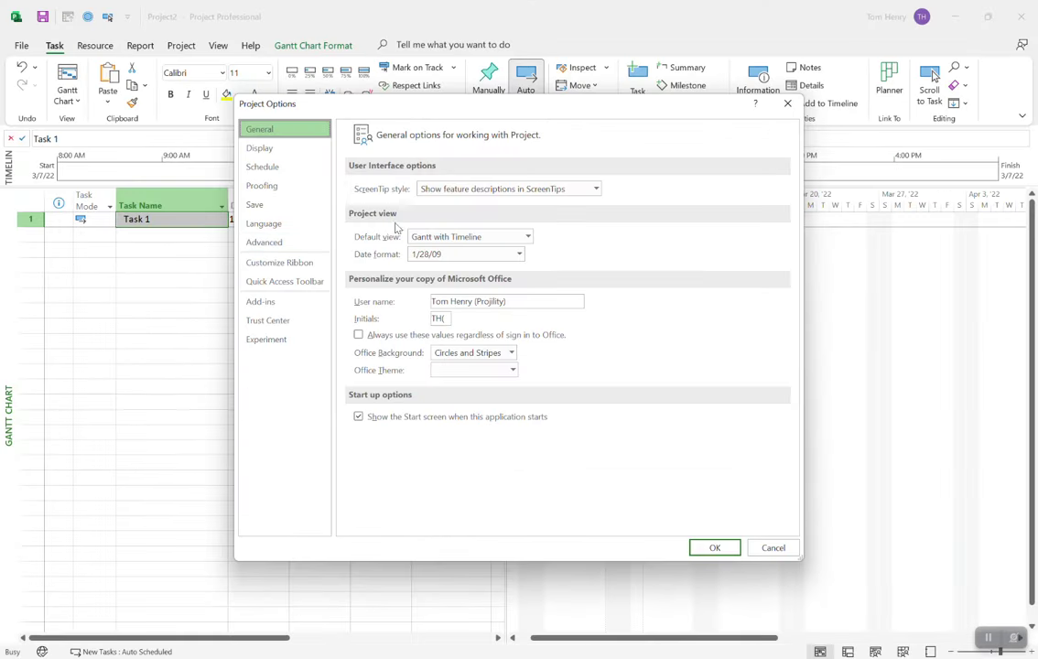
click(290, 149)
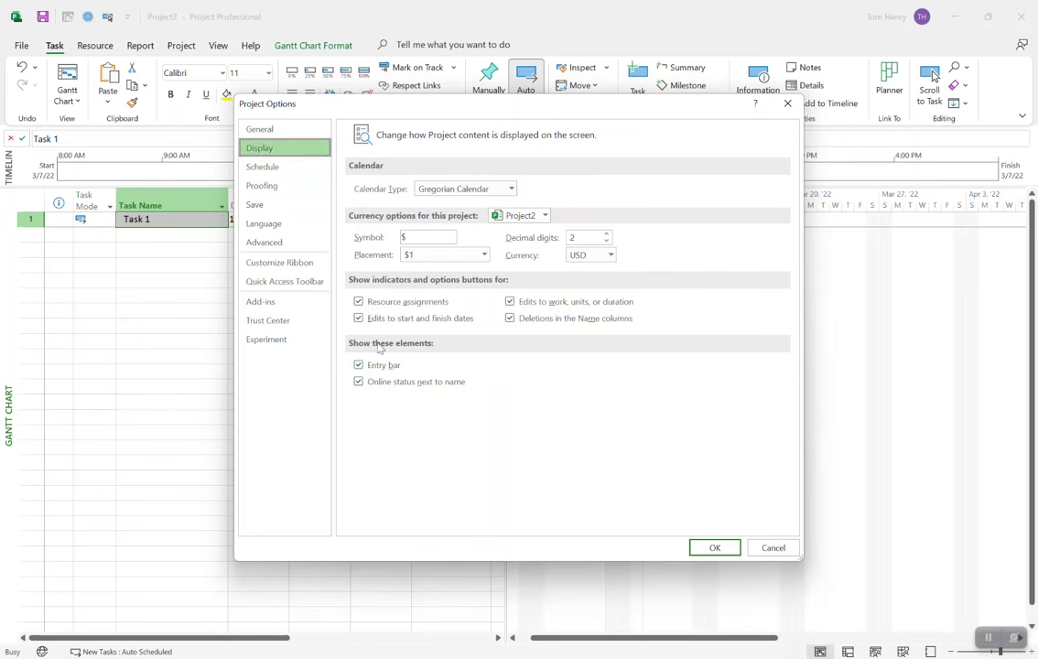
On the Schedule page, keep Sunday as week start and check hours per day and week
click(301, 173)
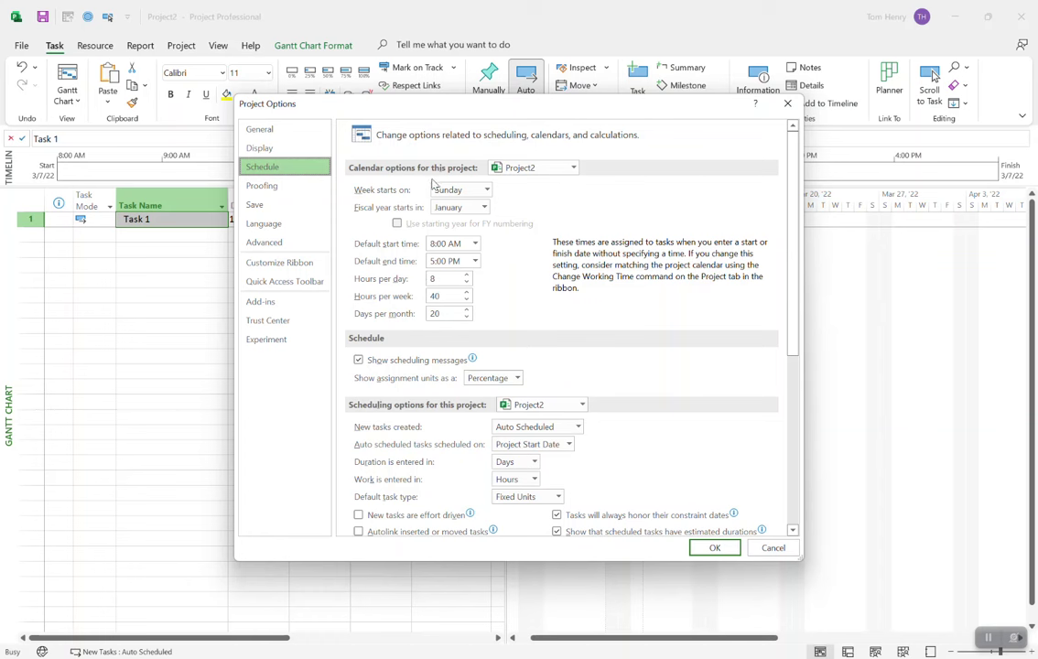
click(464, 194)
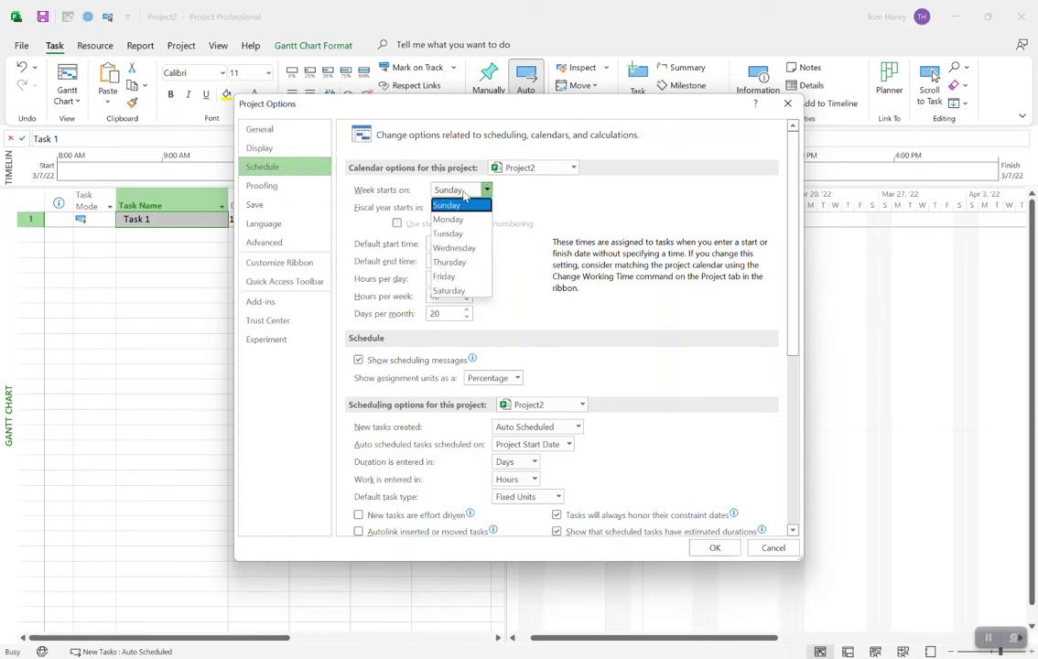
click(462, 205)
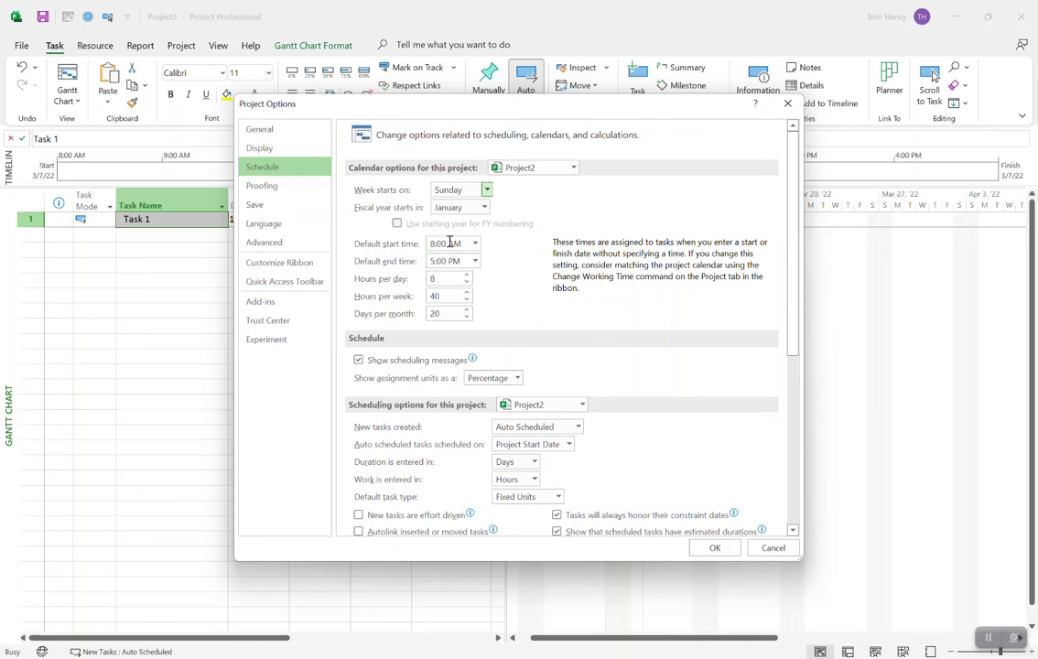
click(456, 296)
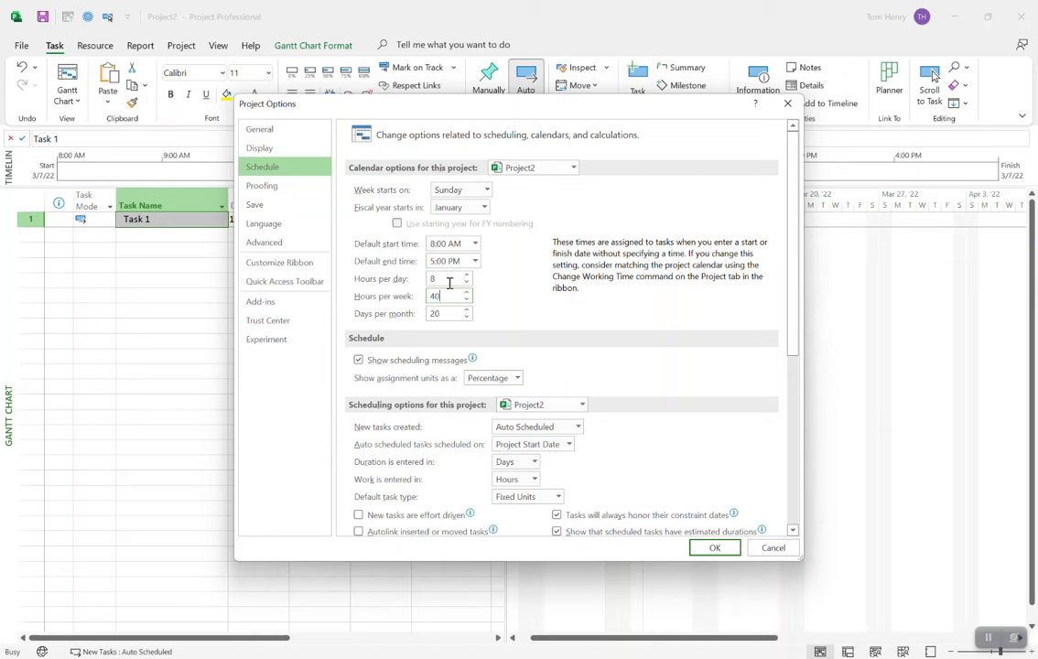
click(451, 279)
scroll(540, 372, down, 3)
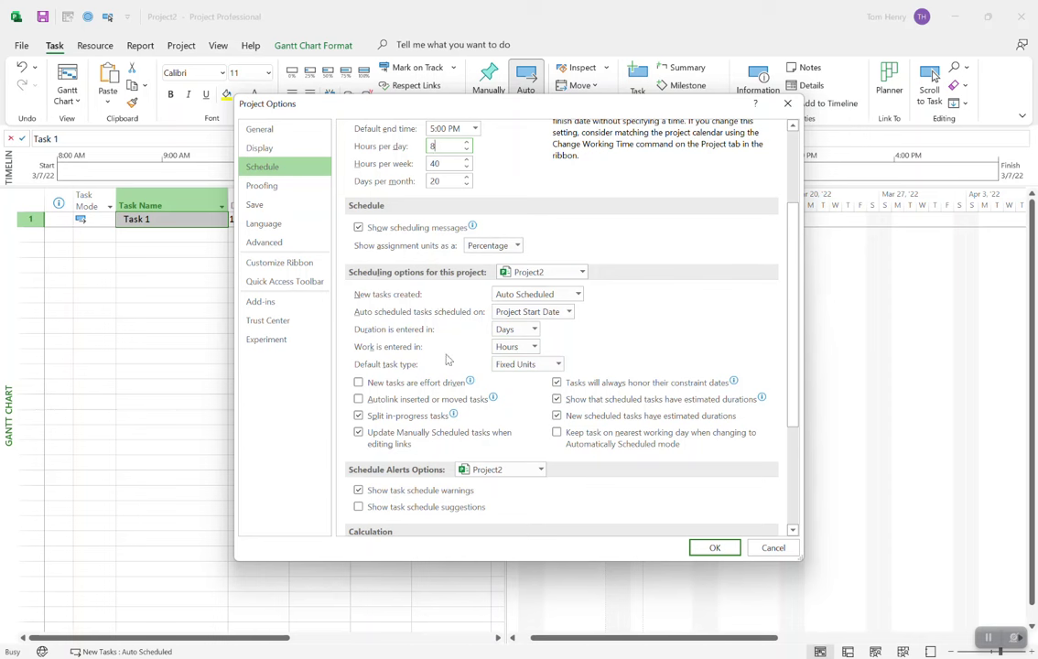
Apply scheduling options to All New Projects, with new tasks Auto Scheduled
click(540, 272)
click(544, 288)
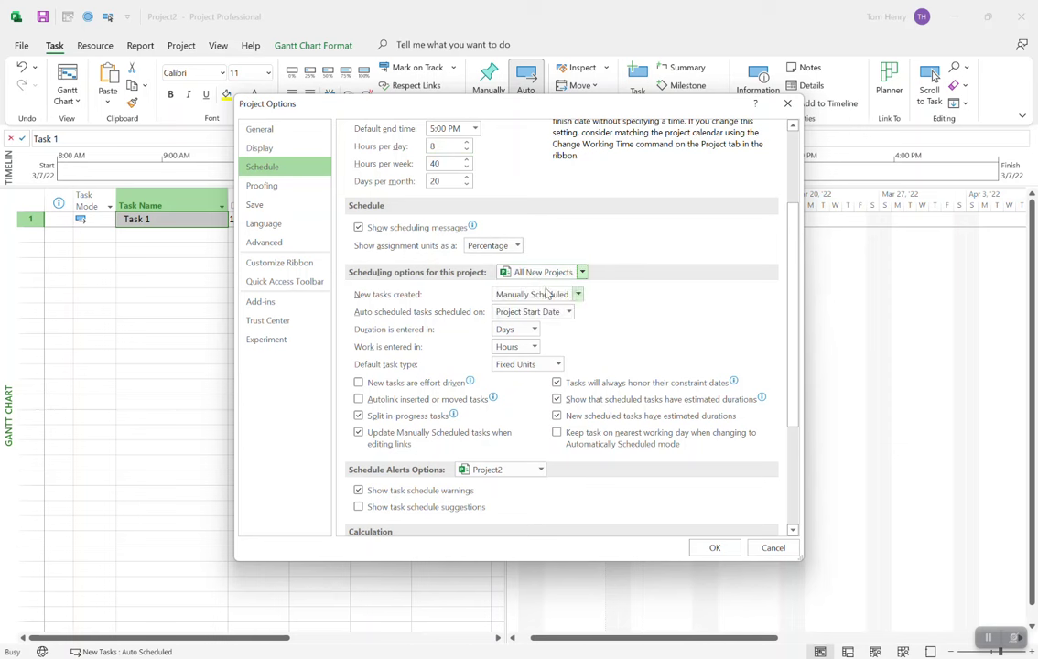
click(578, 294)
click(531, 324)
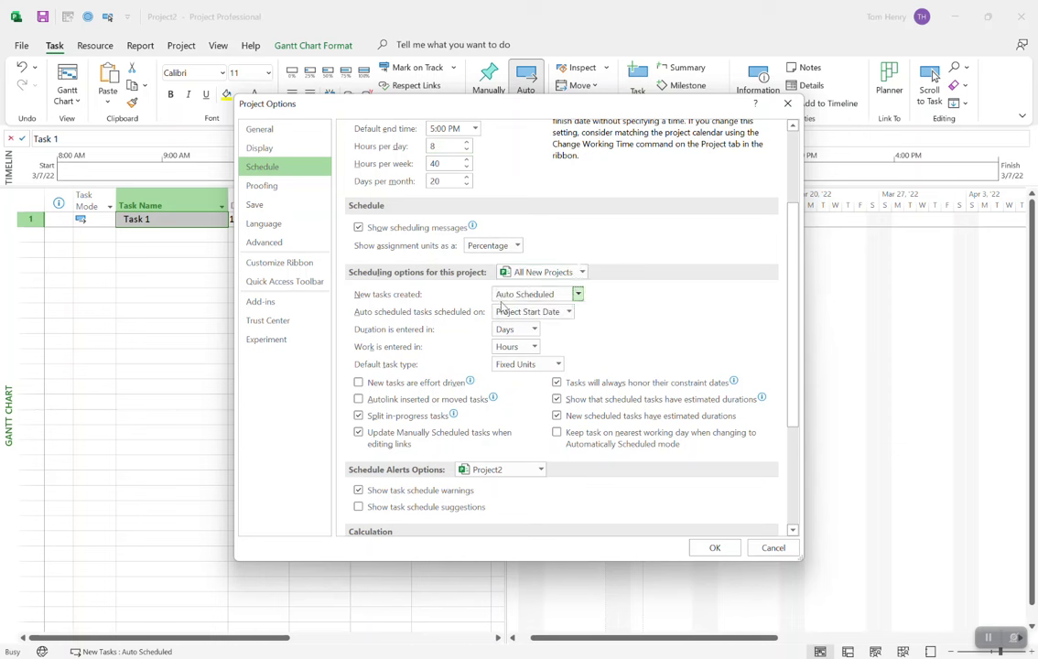
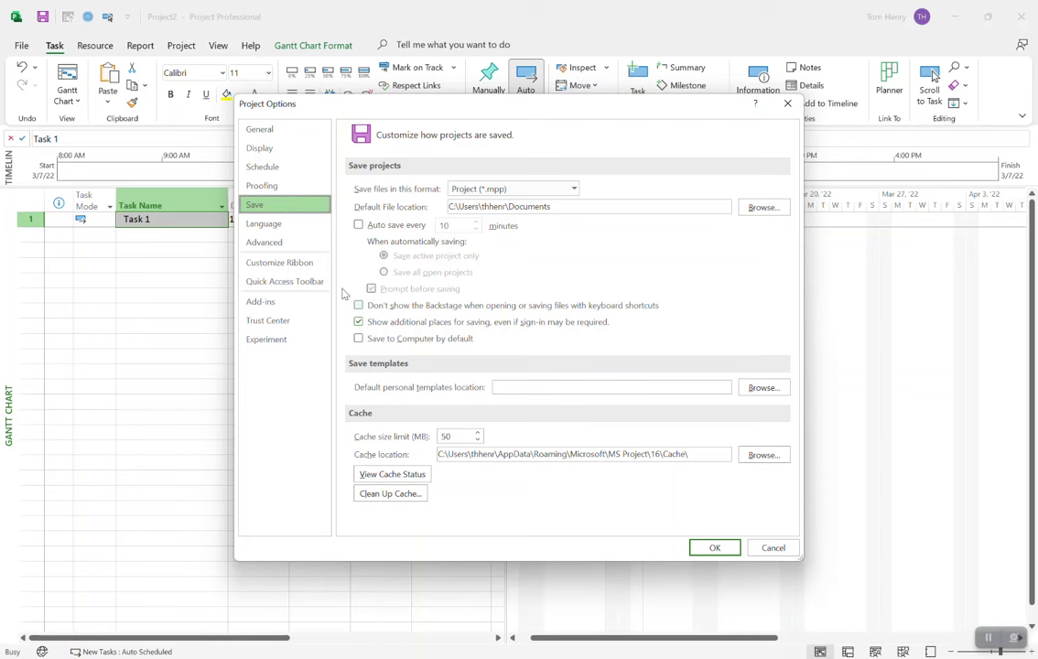
Turn off 'Automatically add new resources and tasks' in Advanced options and close Project Options
click(285, 246)
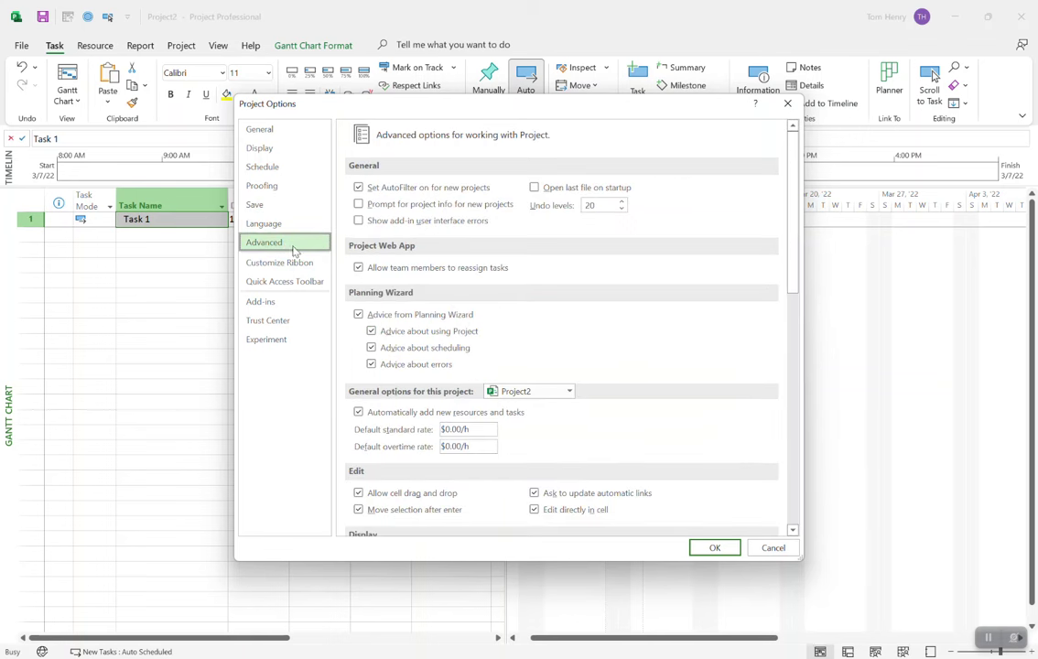
click(358, 413)
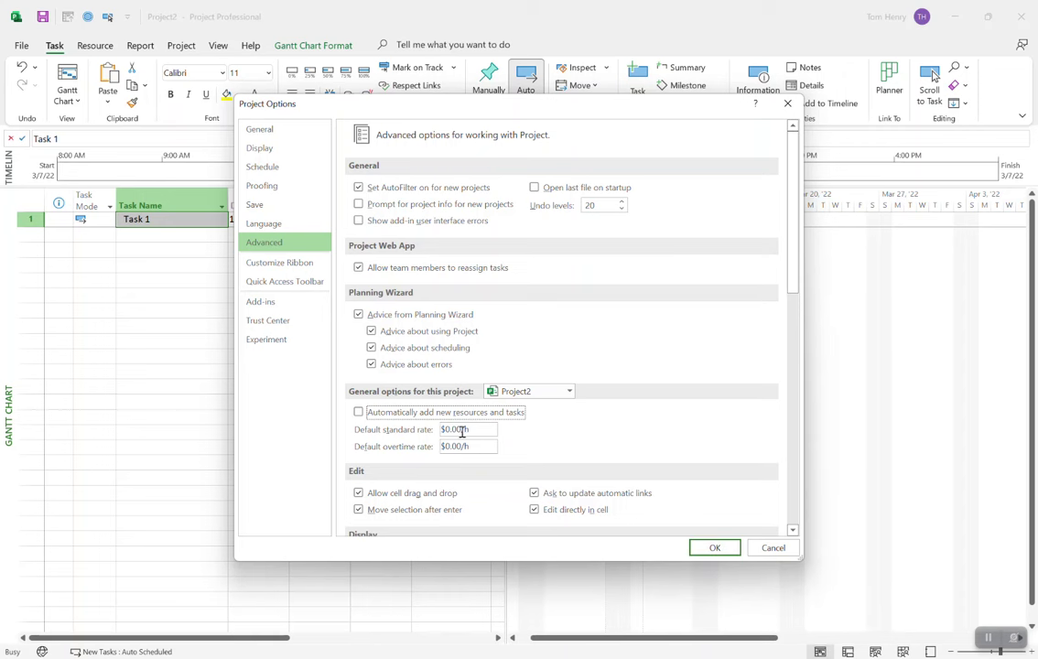
click(716, 549)
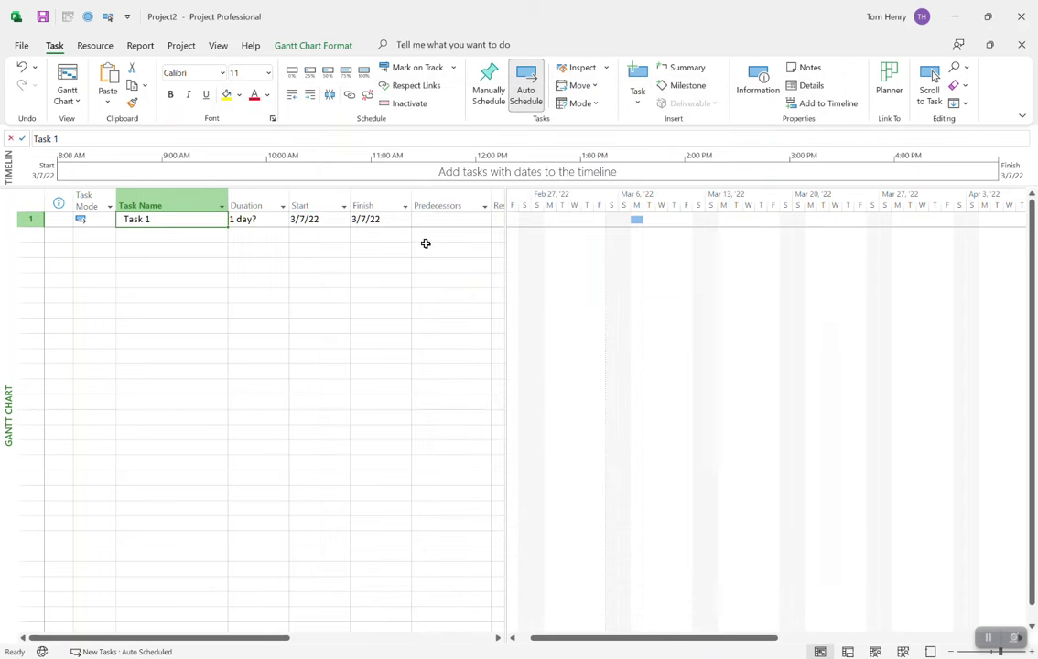
Assign the existing pool team member to Task 1's Resource Names, declining to create a new resource
drag(504, 239, 635, 225)
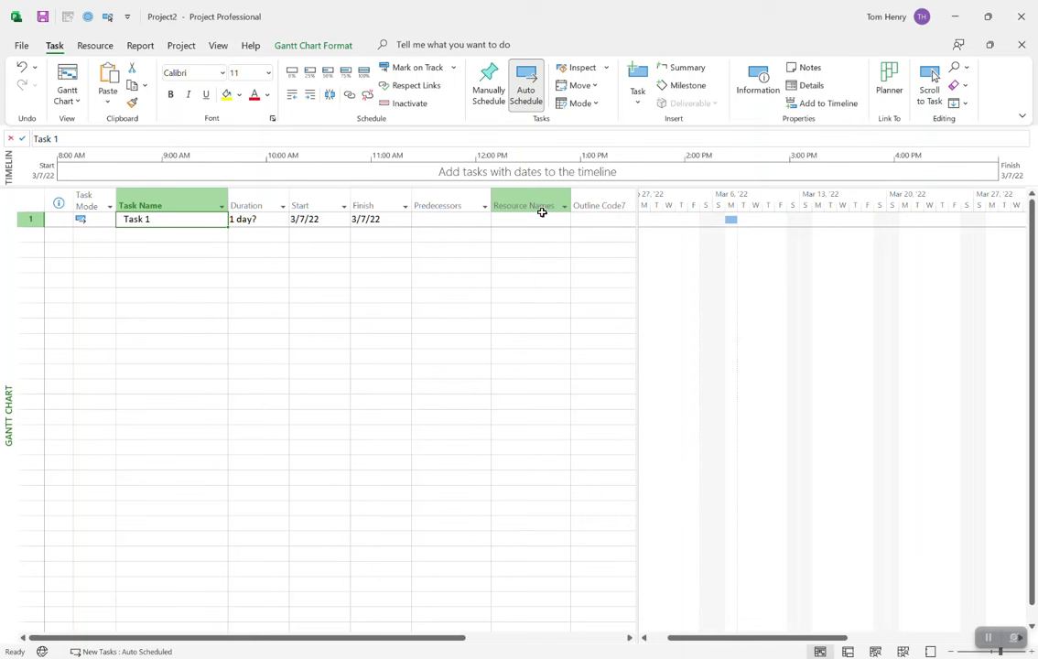
click(534, 219)
text(Tom )
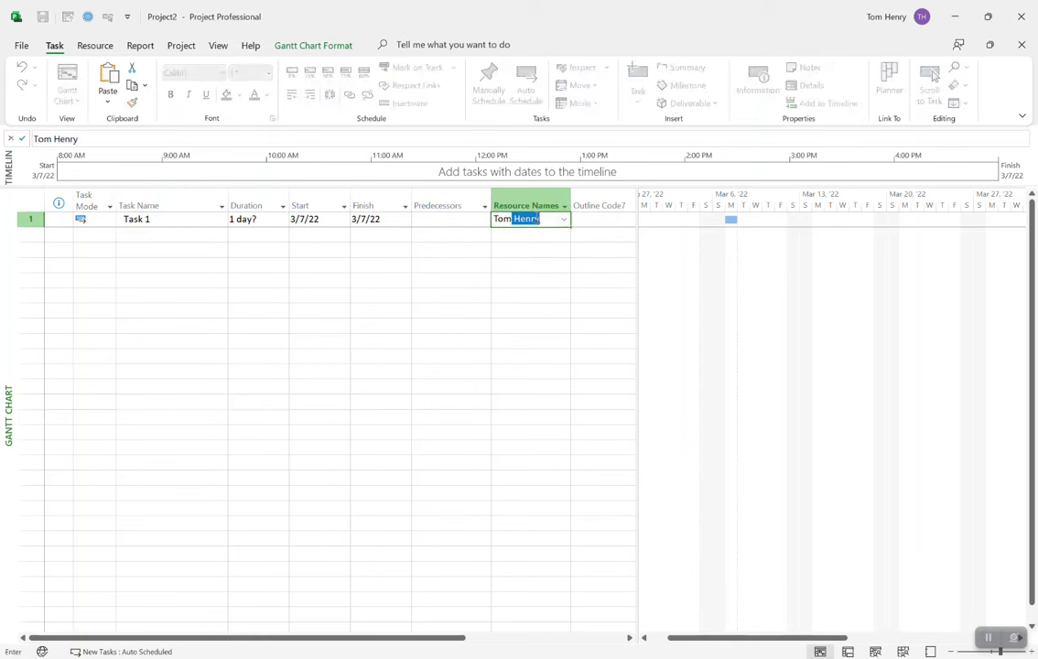
text(h)
key(BackSpace)
text(H)
key(Return)
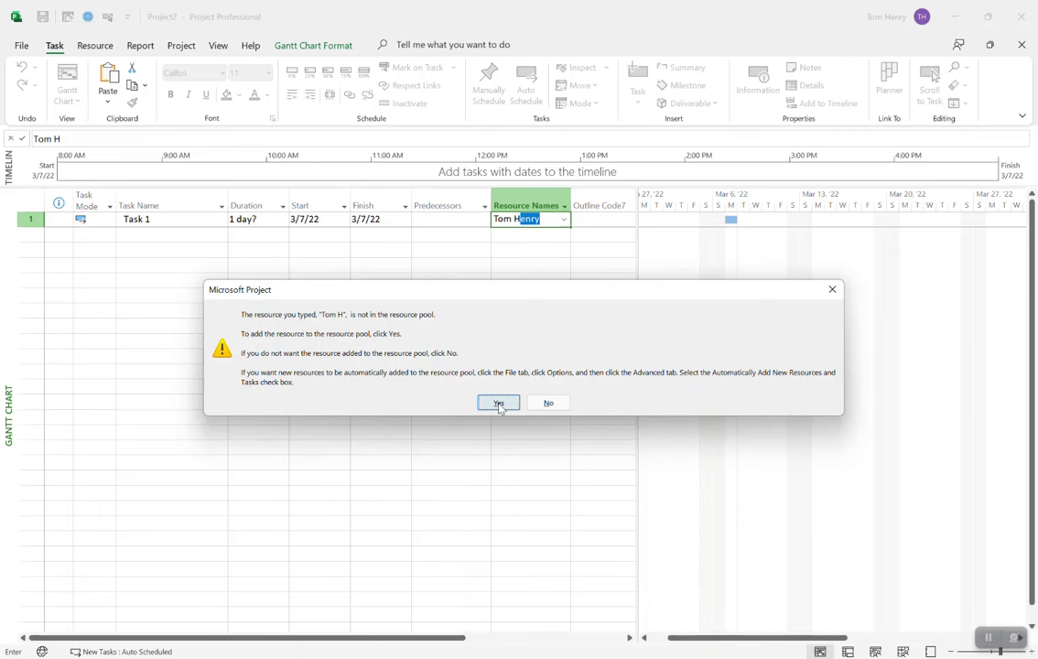
click(549, 403)
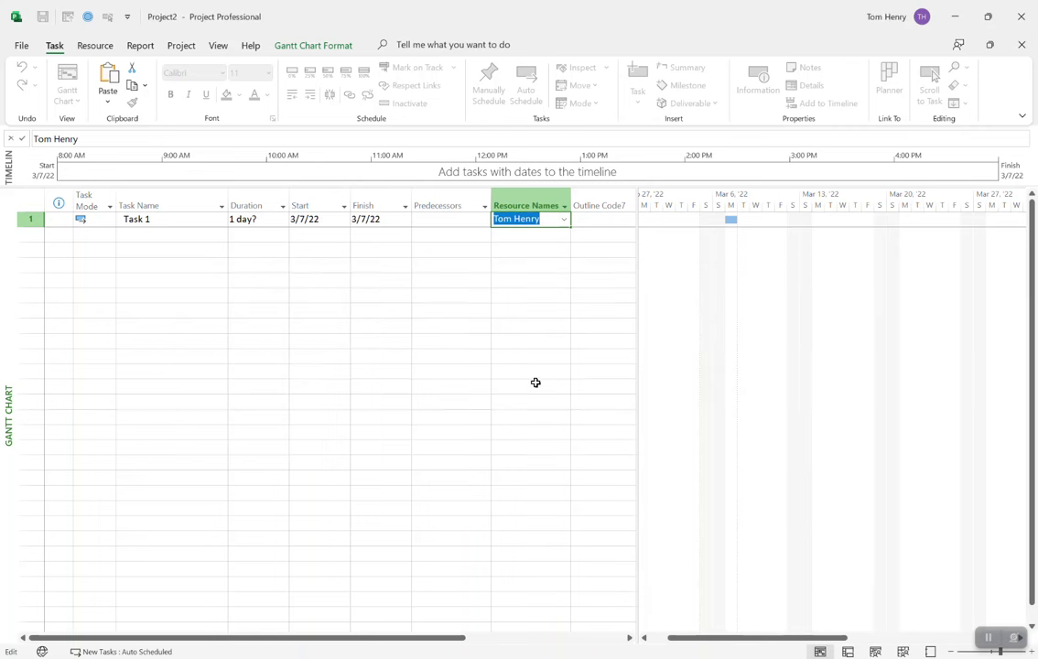
click(218, 45)
Review the two $60.00/hr resources on the Resource Sheet, then return to the Gantt Chart
click(334, 85)
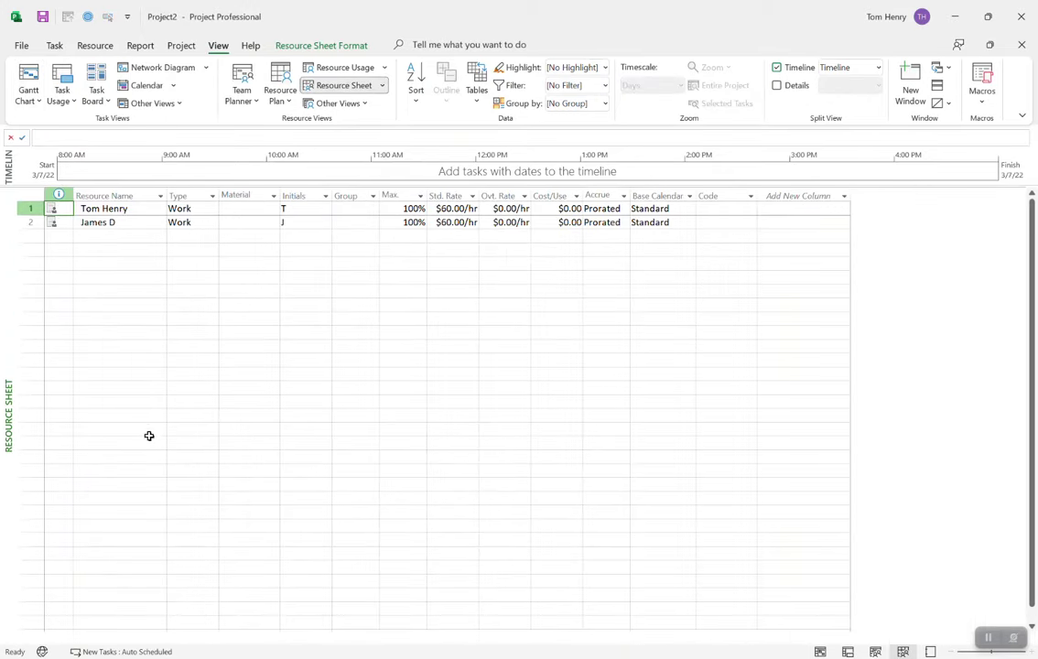
click(28, 81)
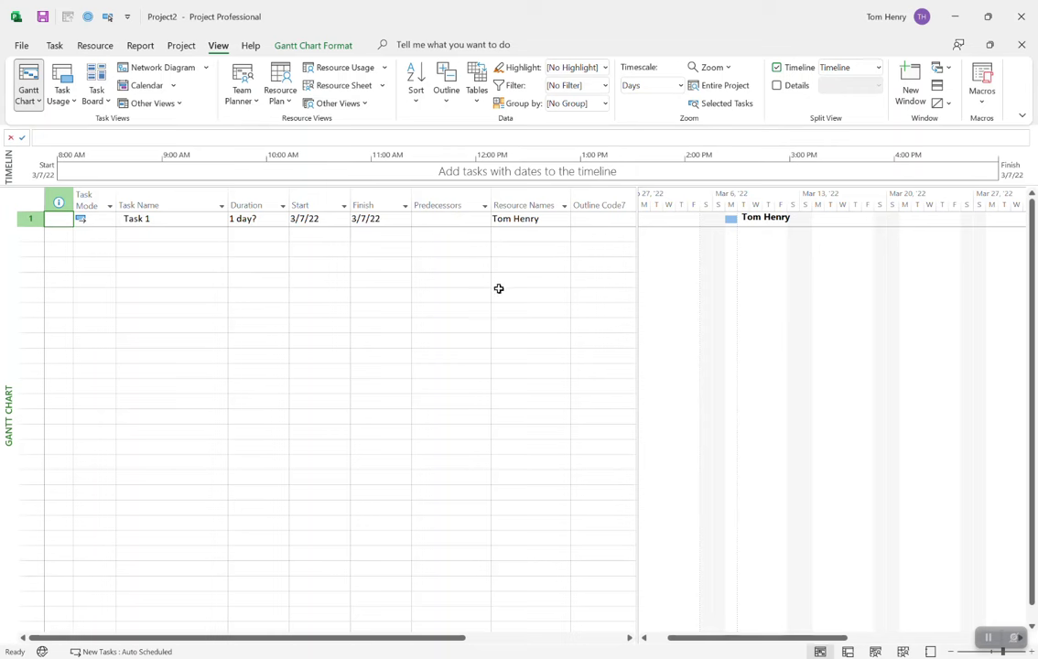
In Advanced project options, set the minutes label to m and hours to h
click(21, 44)
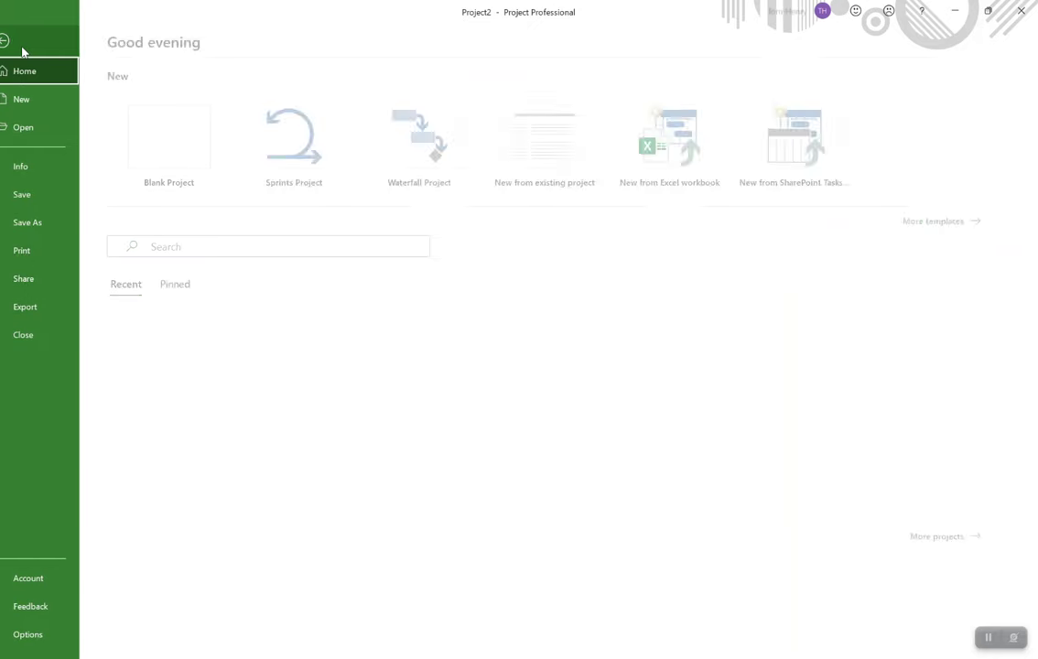
click(50, 640)
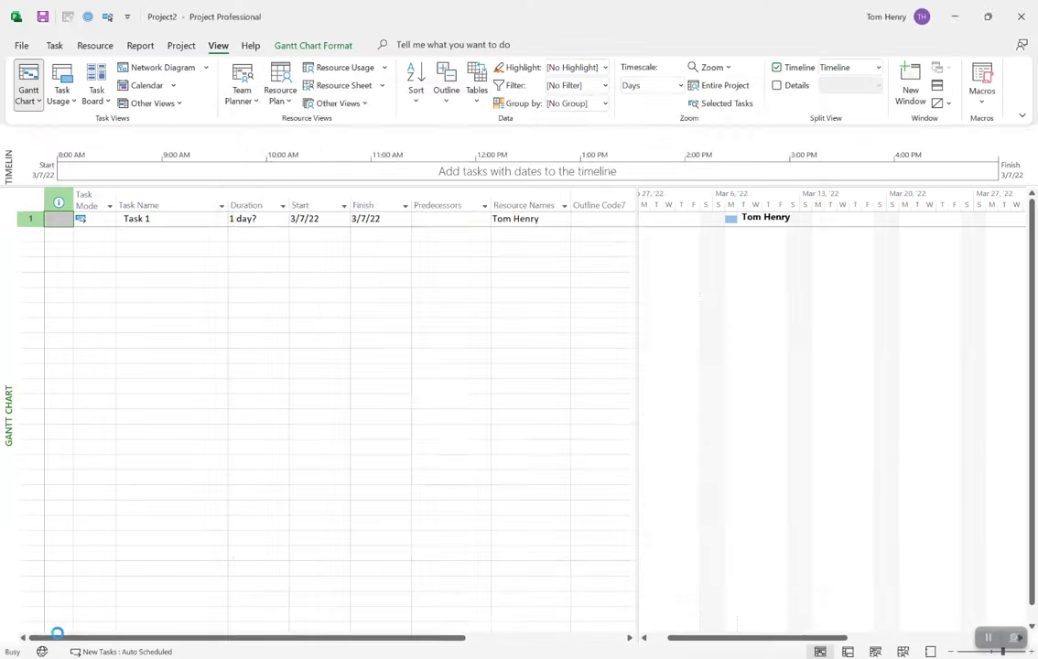
click(277, 261)
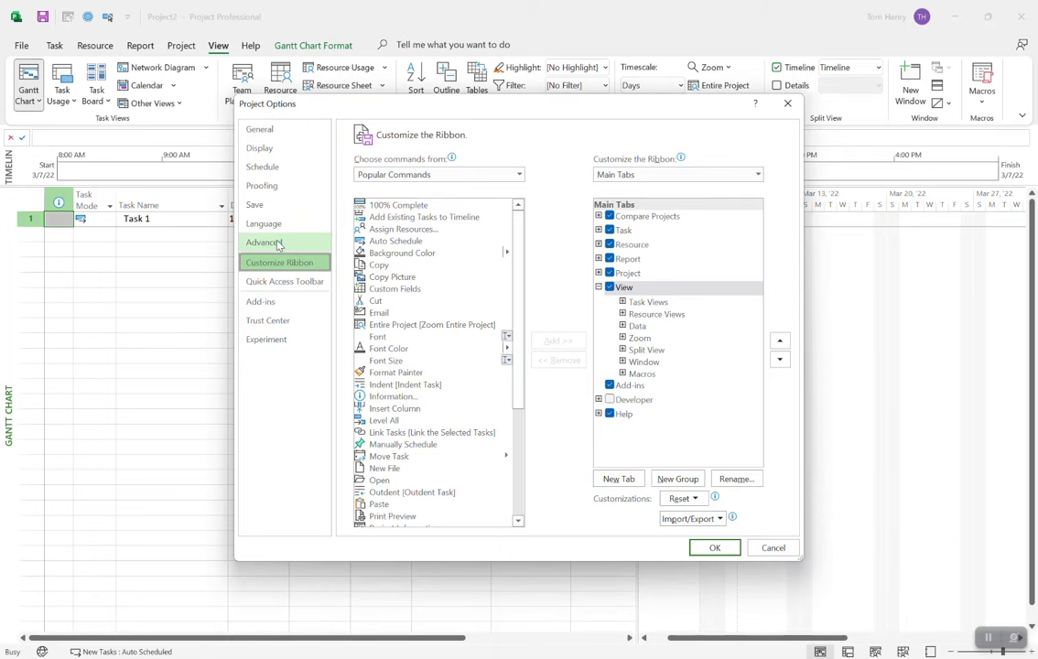
click(268, 243)
scroll(464, 338, down, 1)
scroll(464, 338, down, 10)
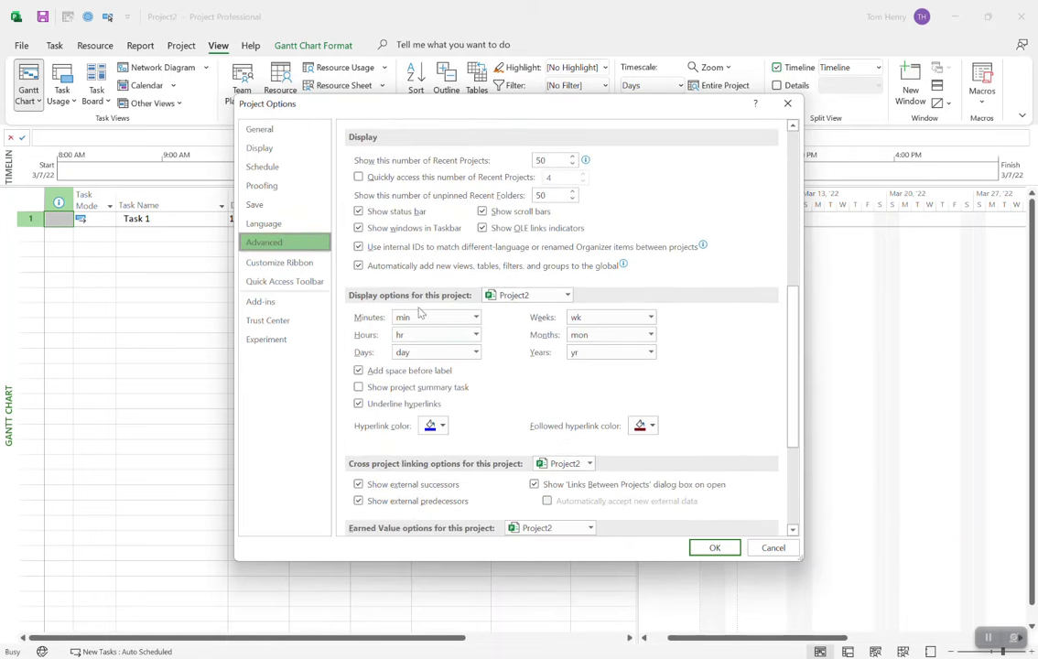
click(426, 318)
click(422, 335)
click(422, 335)
click(417, 351)
Set the days, weeks, months and years labels to d, w, mo and y, and apply
click(417, 352)
click(416, 366)
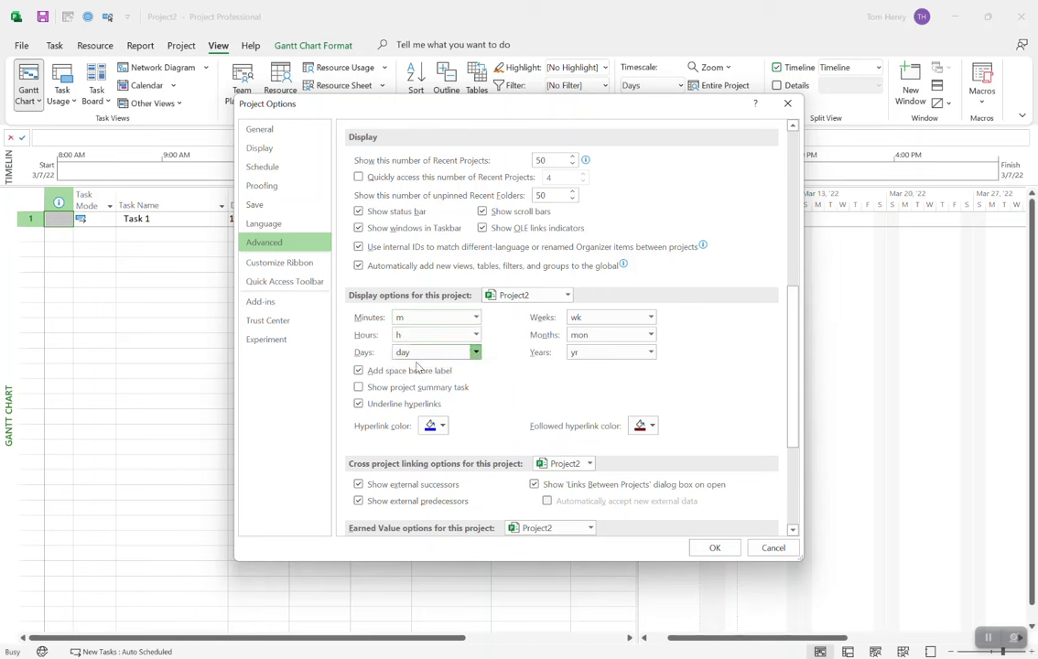
click(606, 317)
click(586, 329)
click(586, 335)
click(586, 349)
click(587, 353)
click(588, 369)
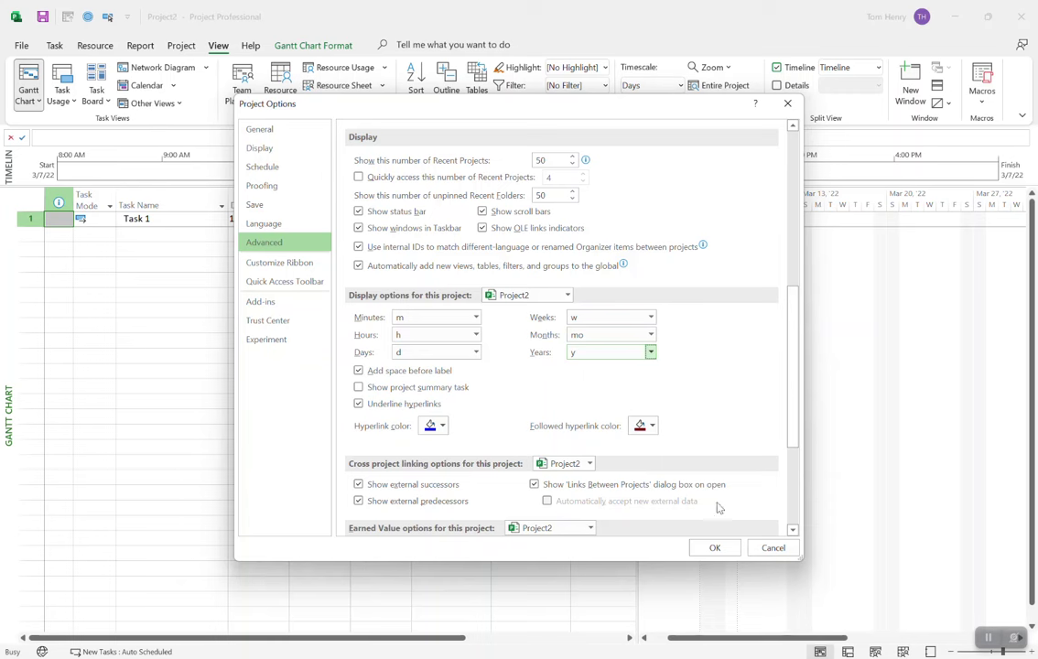
drag(460, 118, 586, 123)
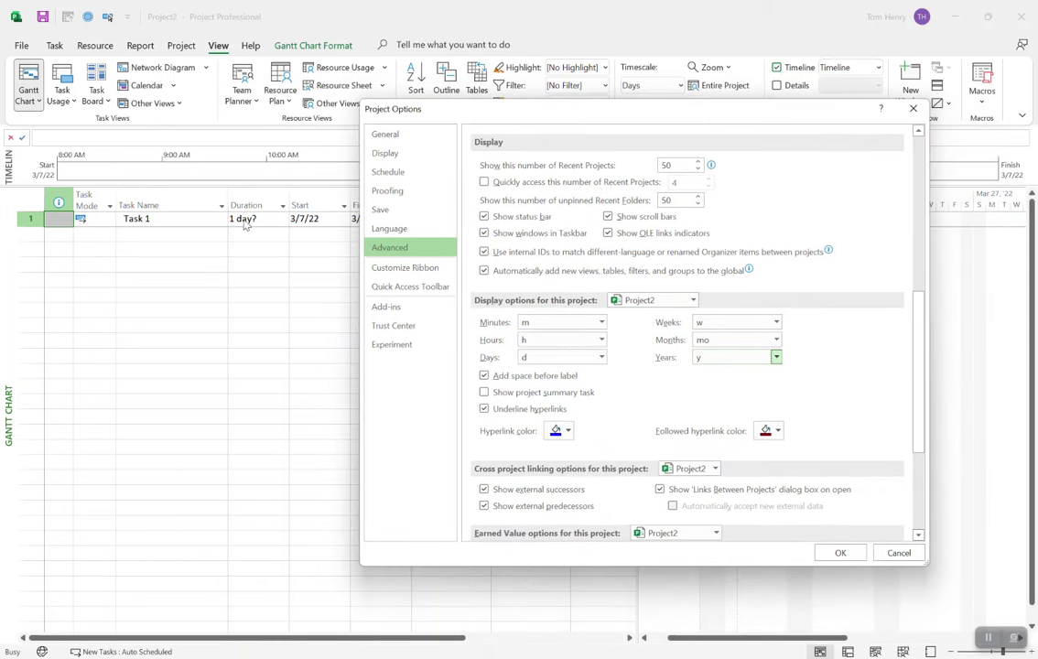
click(838, 551)
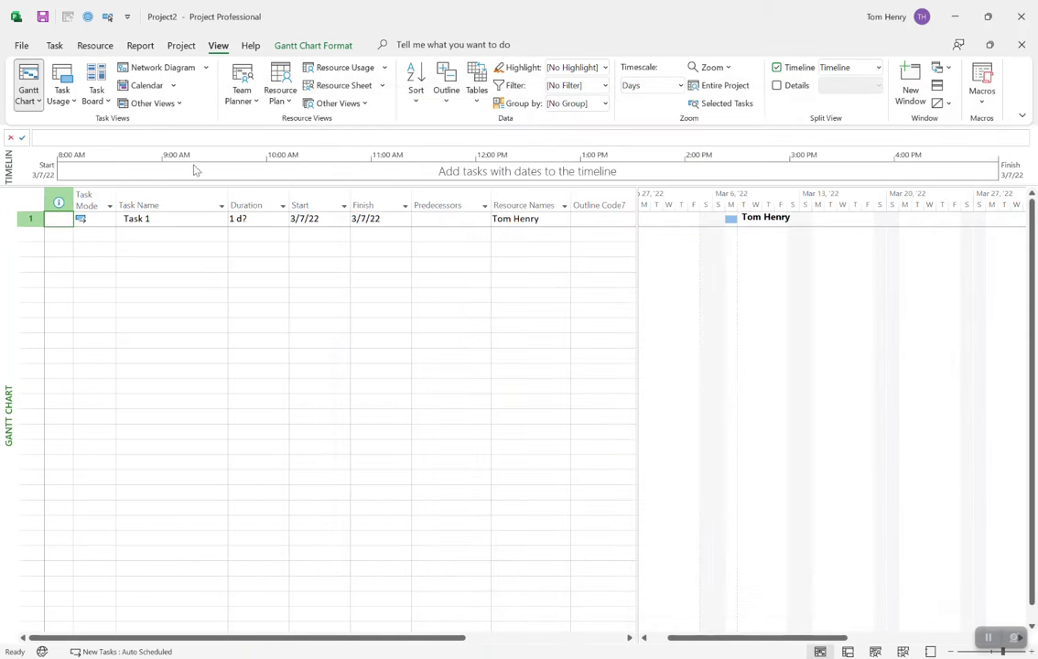
Narrow the Duration column to fit its shorter values and go to the File home page
drag(288, 195, 338, 197)
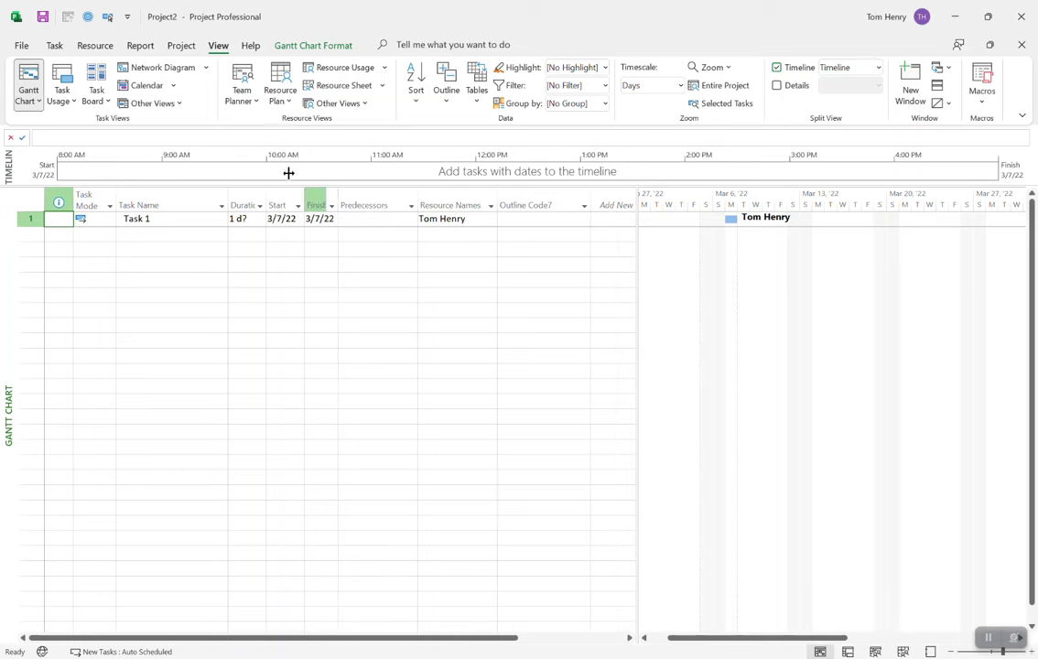
click(21, 46)
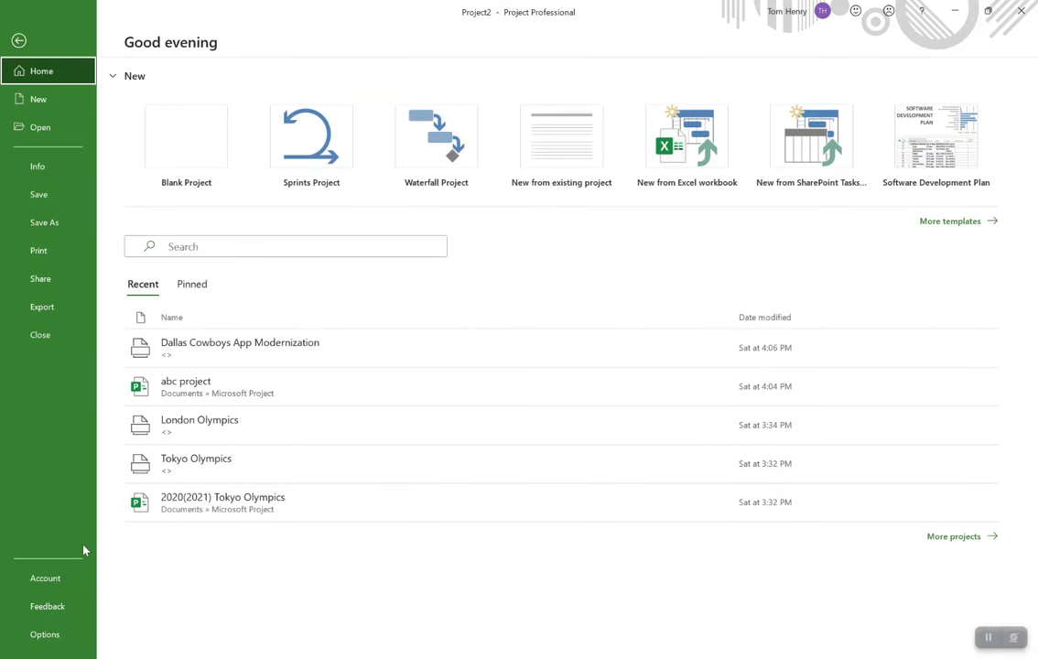
In Advanced project options, make the display settings apply to All New Projects
click(46, 636)
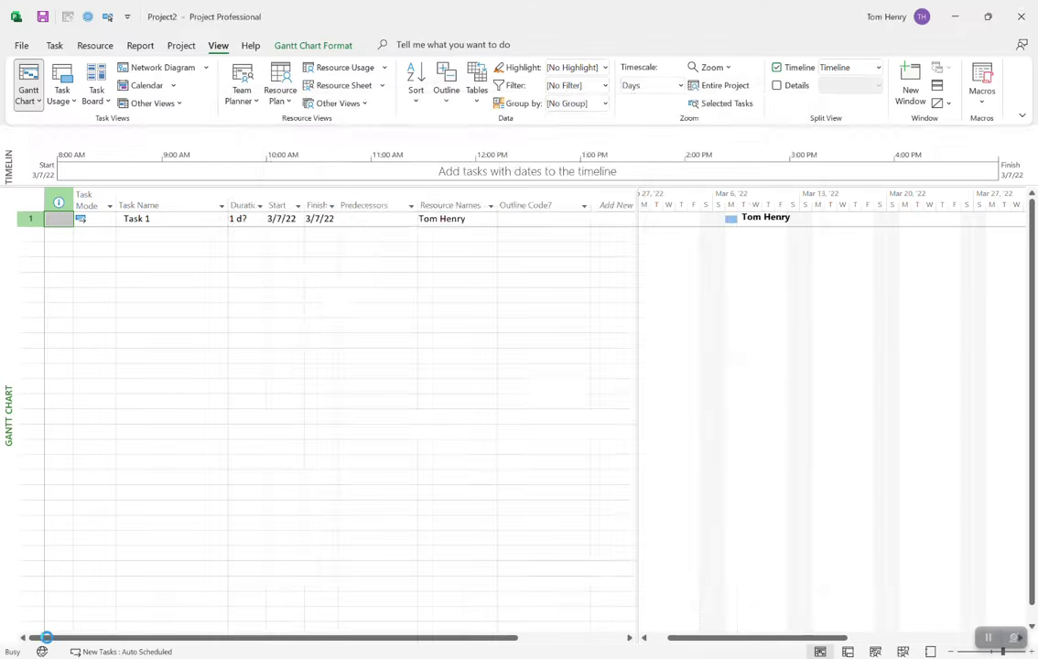
click(264, 242)
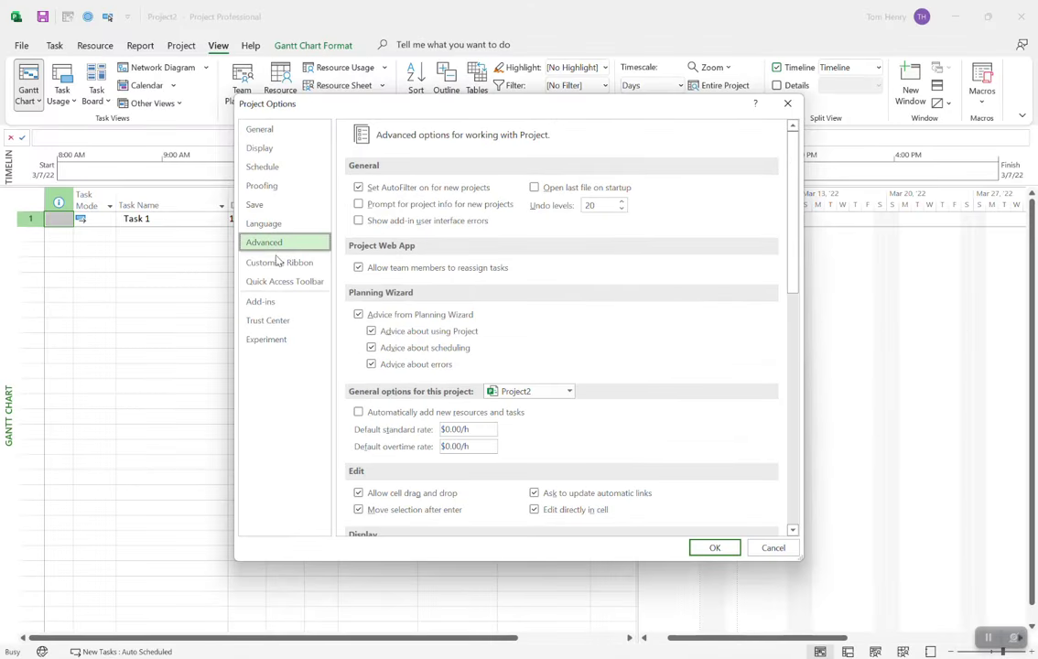
scroll(575, 391, down, 5)
scroll(575, 391, down, 3)
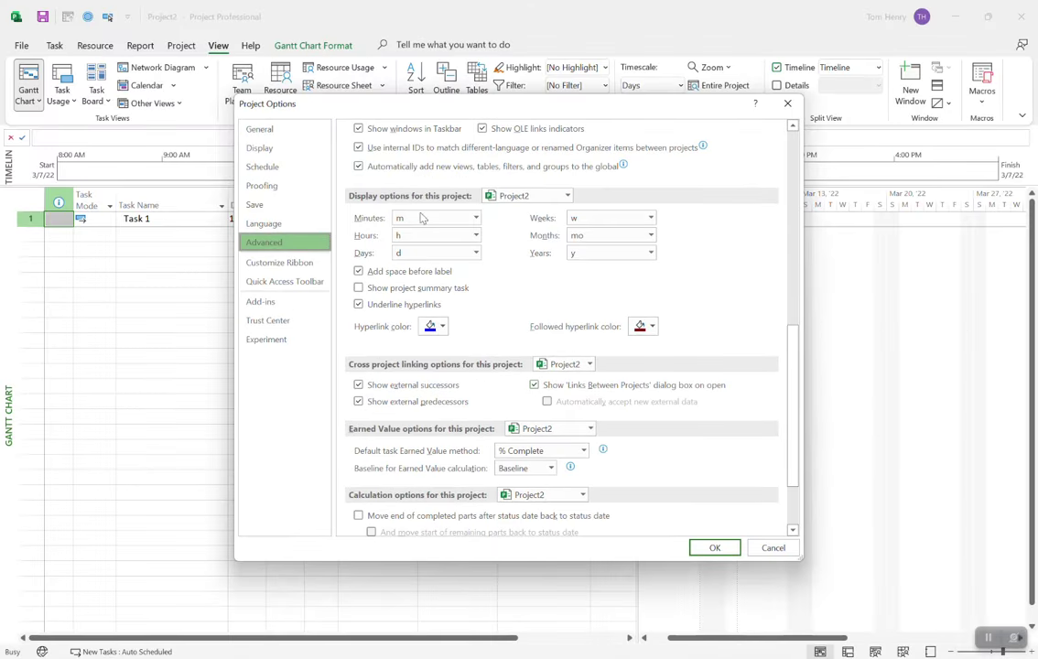
click(567, 195)
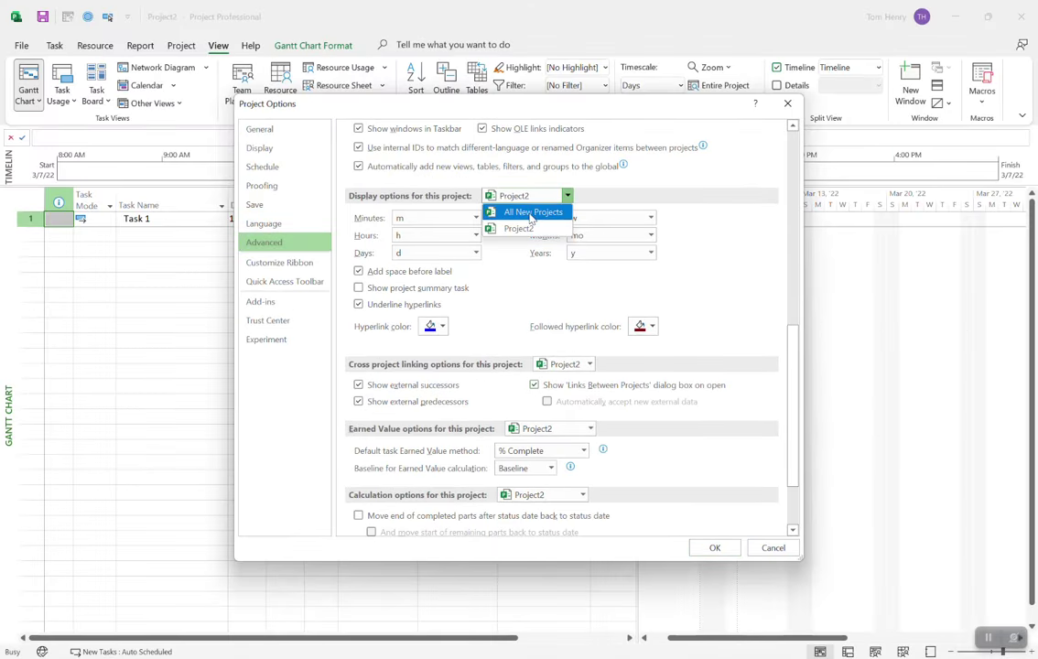
click(524, 210)
Set the time unit labels to m, h, d, w, mo and y for new projects
click(477, 216)
click(430, 235)
click(476, 236)
click(449, 254)
click(449, 254)
click(425, 266)
click(588, 217)
click(586, 231)
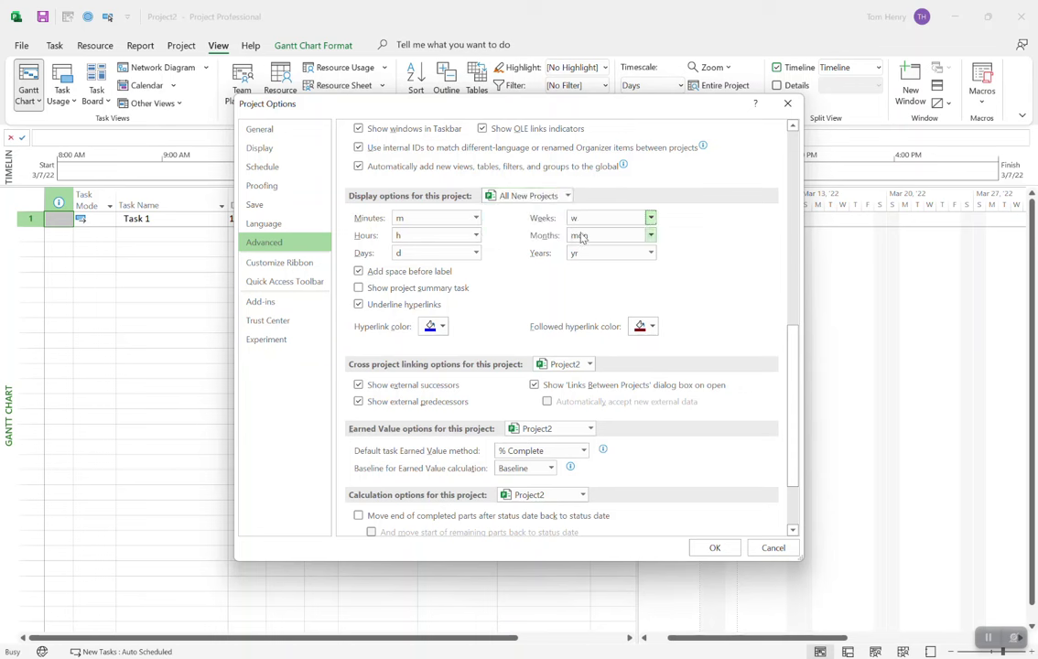
click(579, 235)
click(579, 248)
click(578, 254)
click(579, 272)
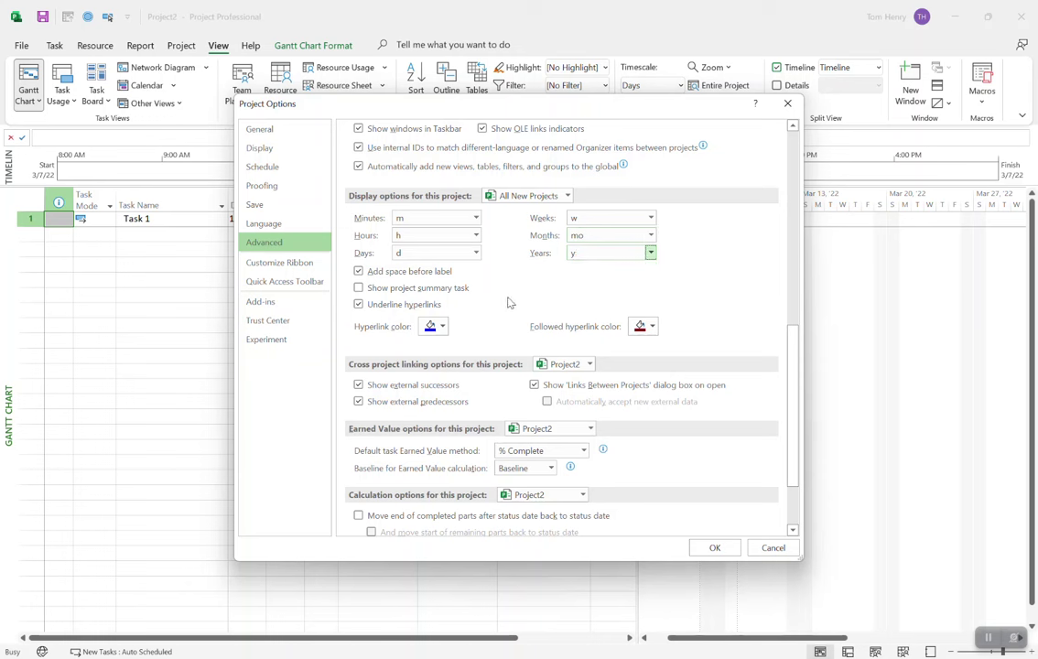
Enable Show project summary task, keeping Project2 selected for the linking options
click(358, 288)
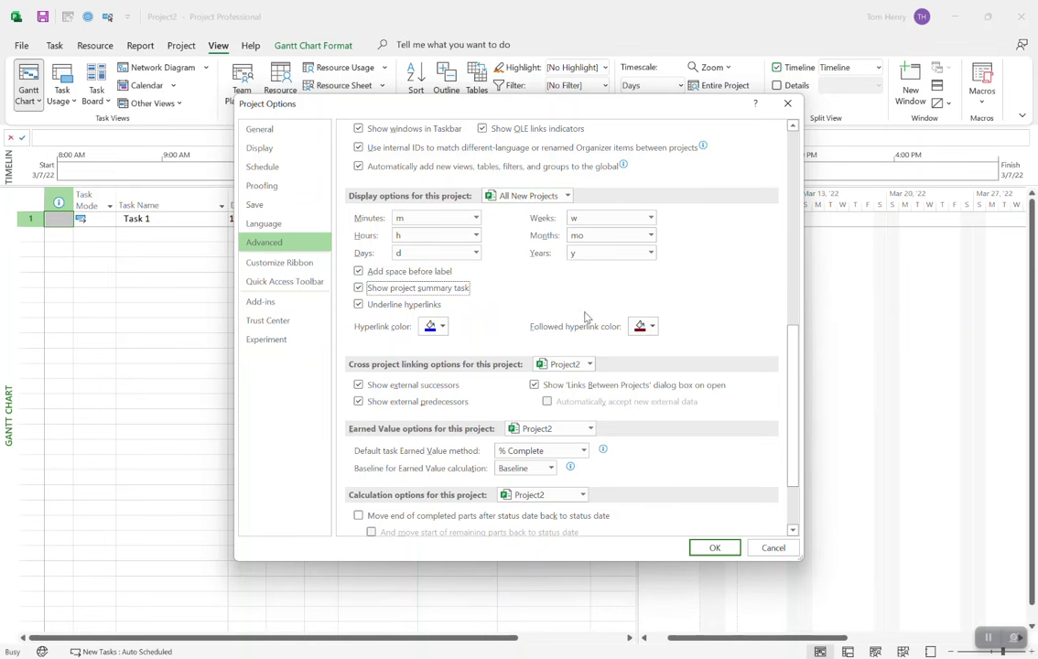
scroll(467, 280, down, 1)
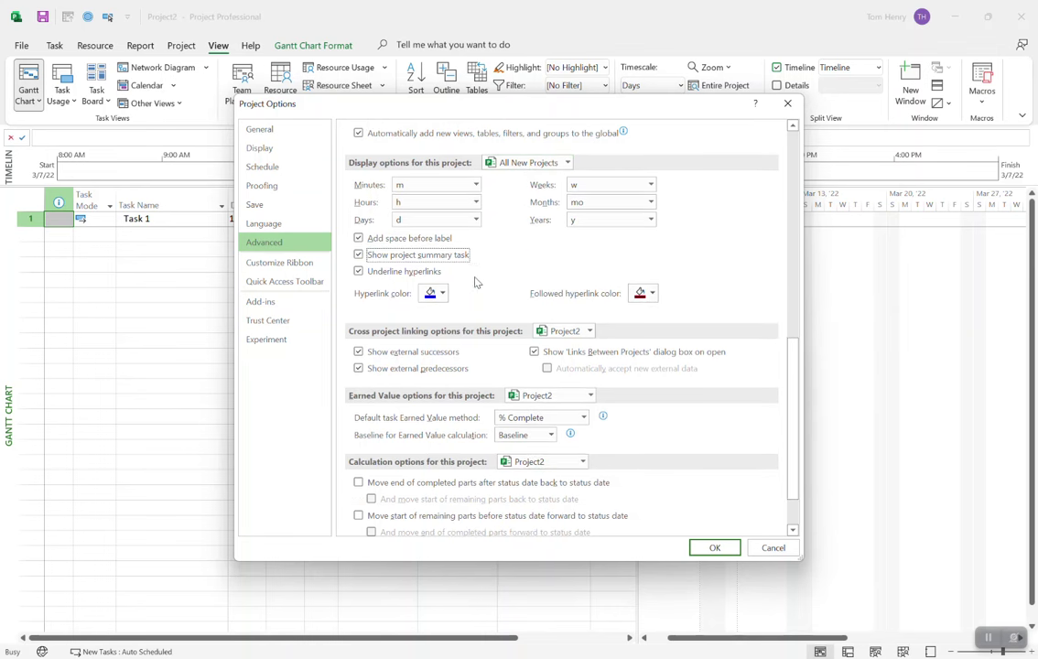
click(589, 330)
click(585, 346)
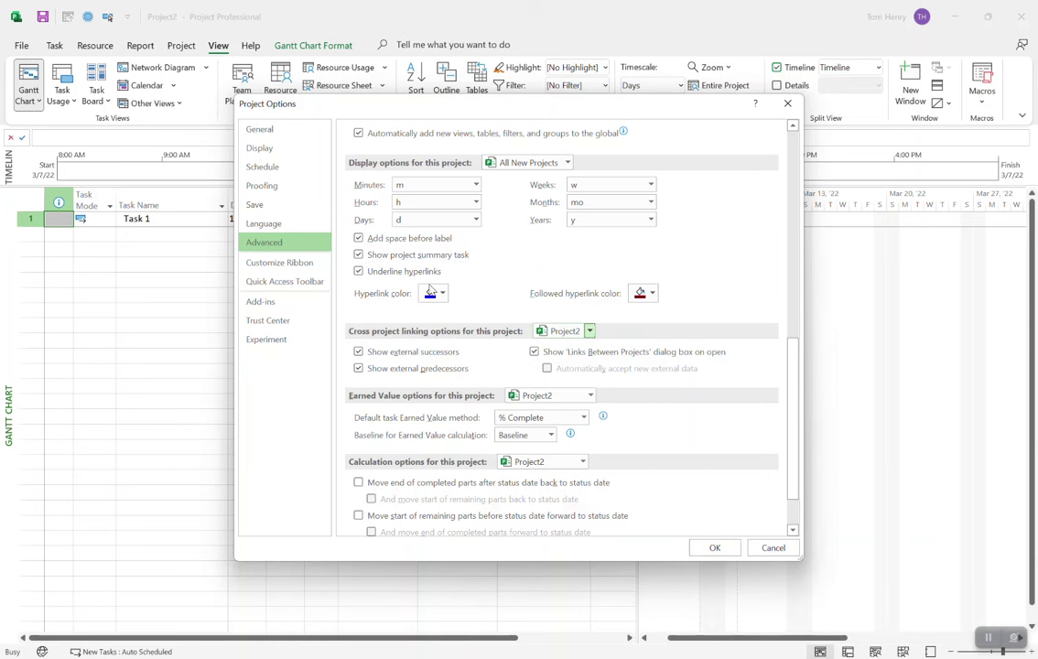
scroll(515, 383, down, 2)
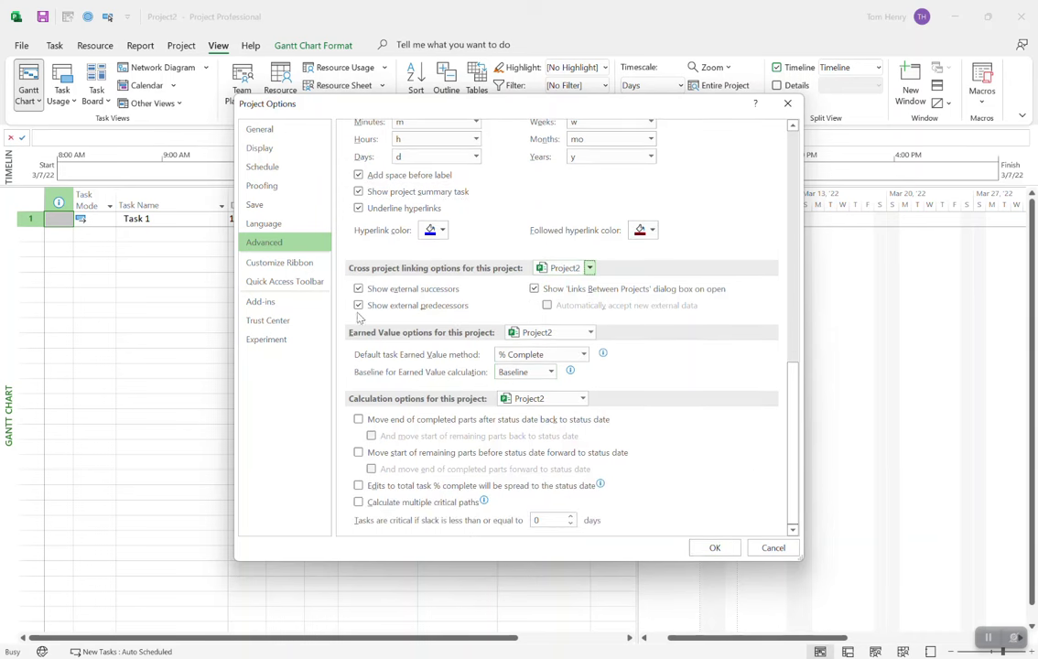
Add Undo to the Quick Access Toolbar and move it to the top of the list
click(294, 263)
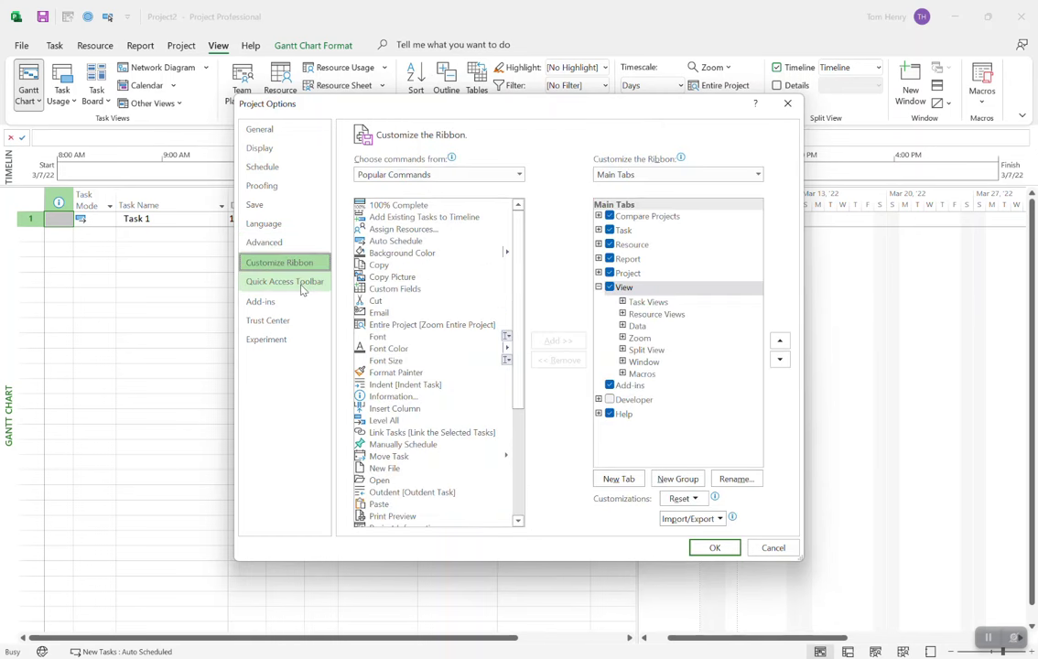
click(303, 285)
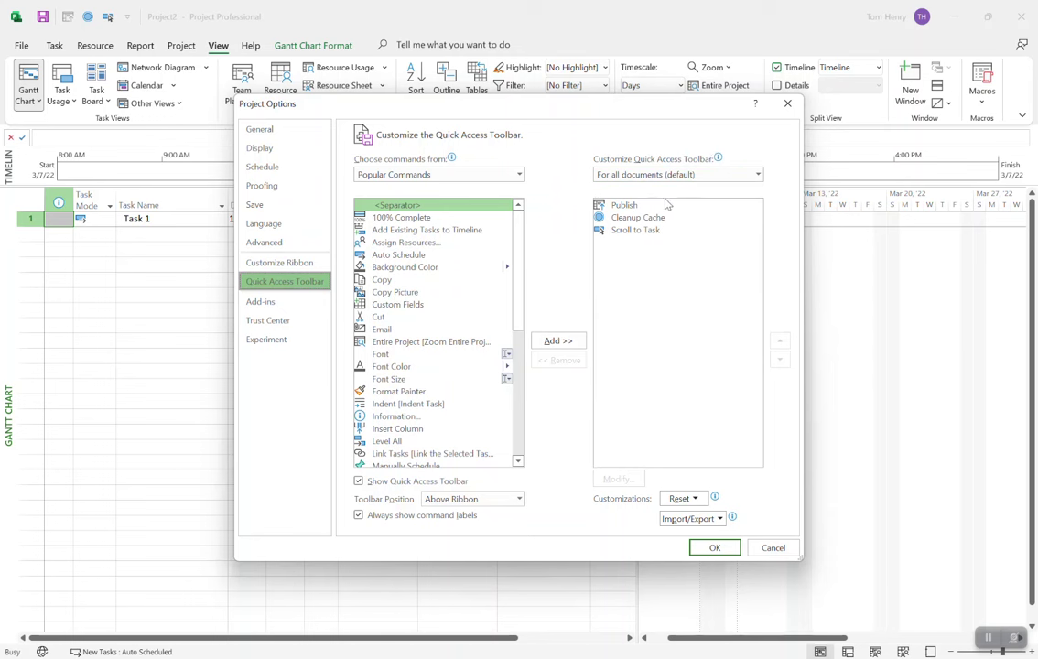
click(440, 246)
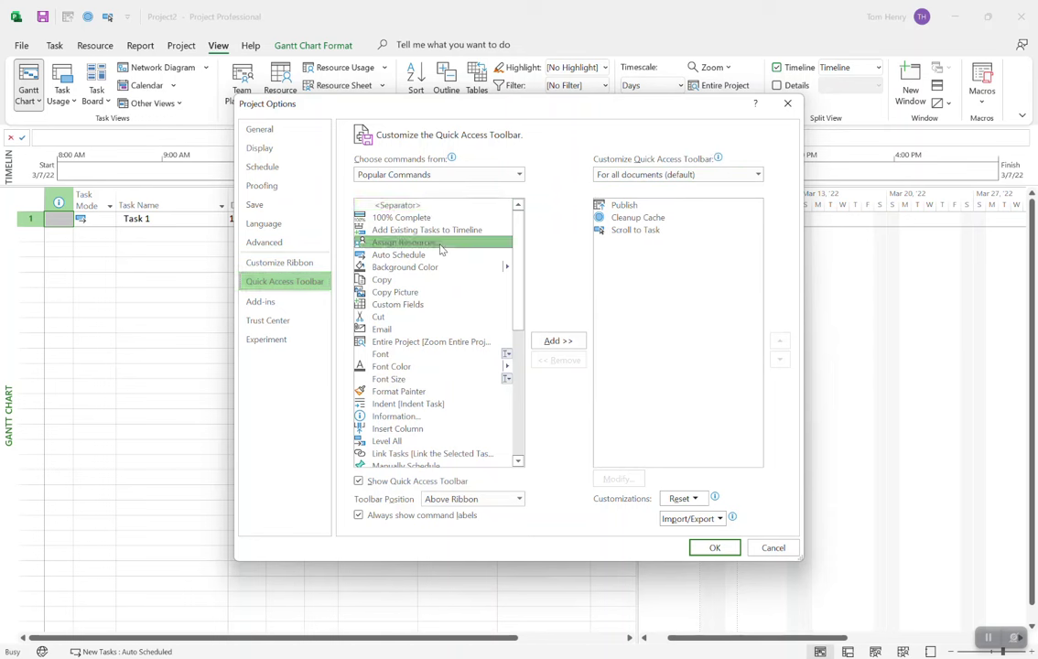
key(End)
click(556, 339)
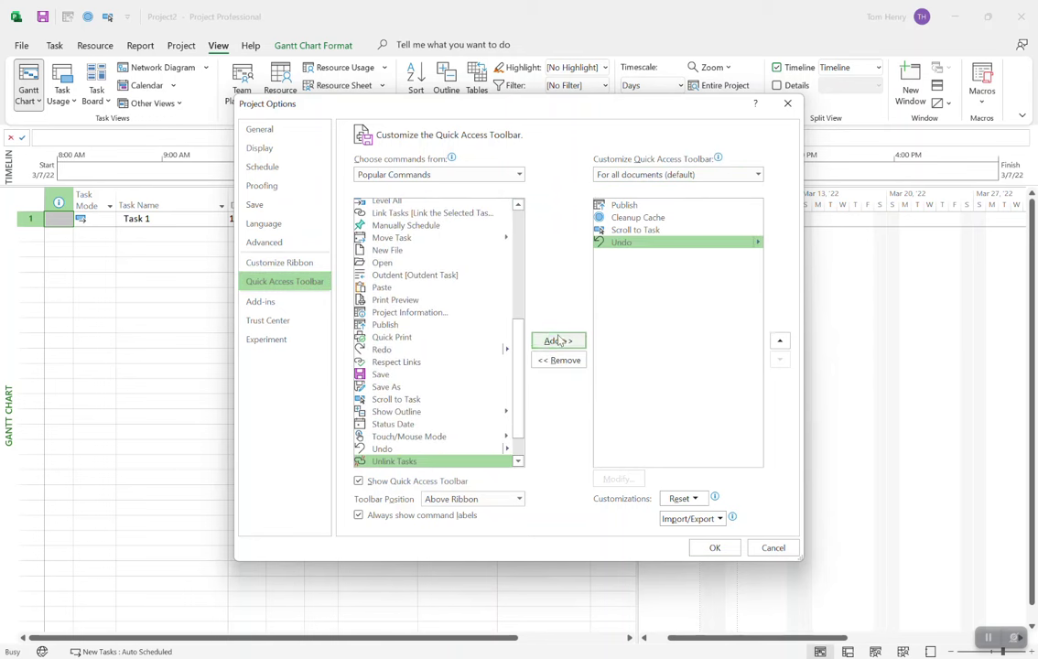
click(778, 341)
click(779, 341)
click(779, 341)
click(660, 232)
click(643, 243)
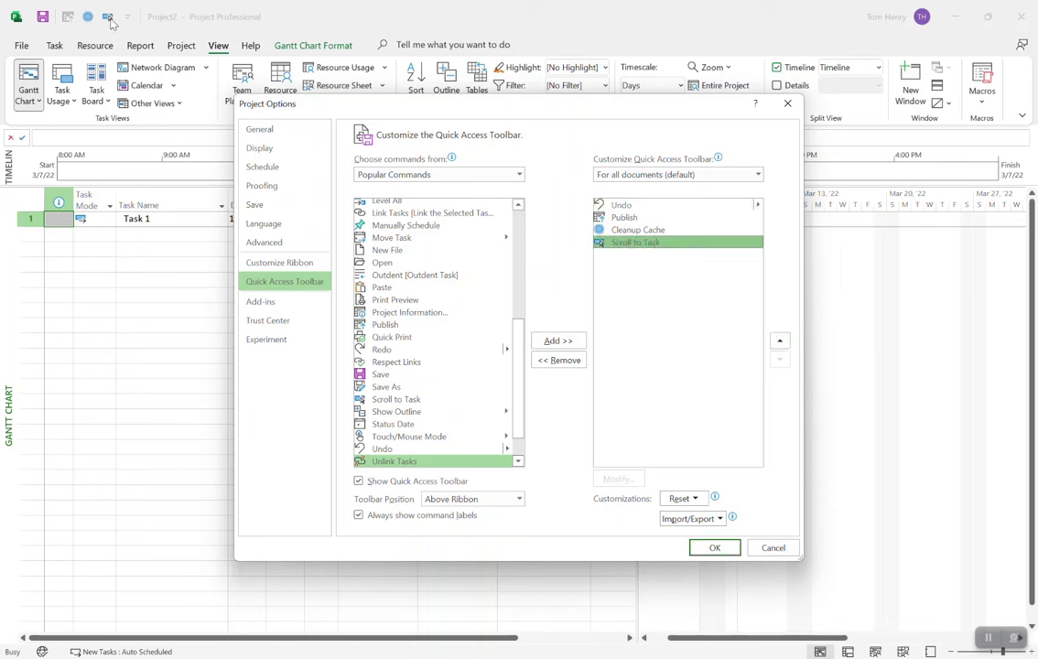
Browse All Commands in the category list, then confirm the Quick Access Toolbar changes
click(475, 175)
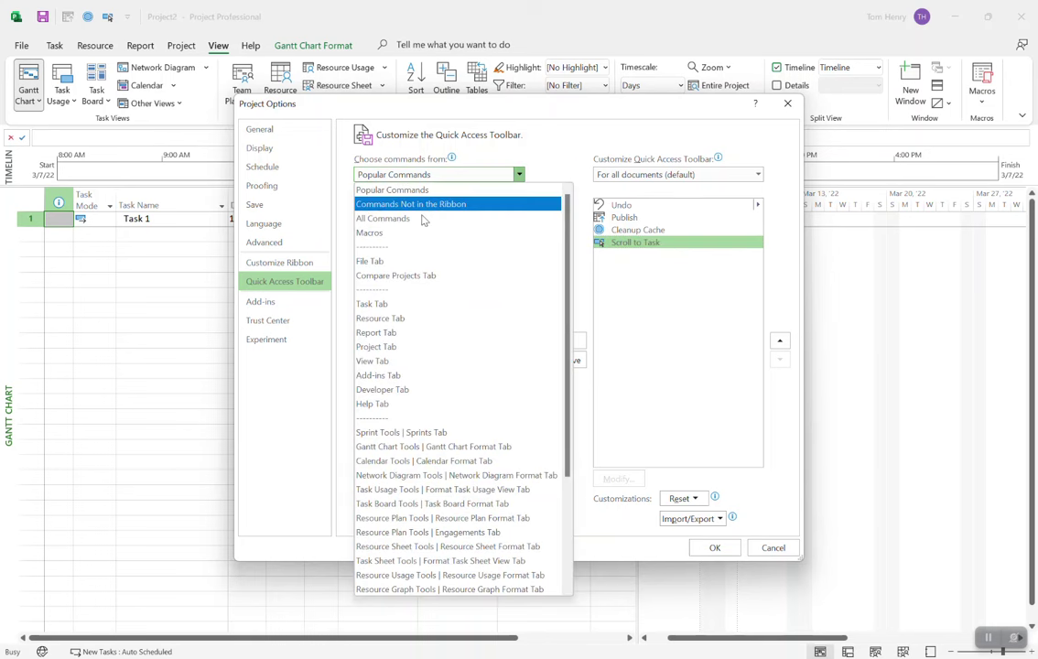
key(Escape)
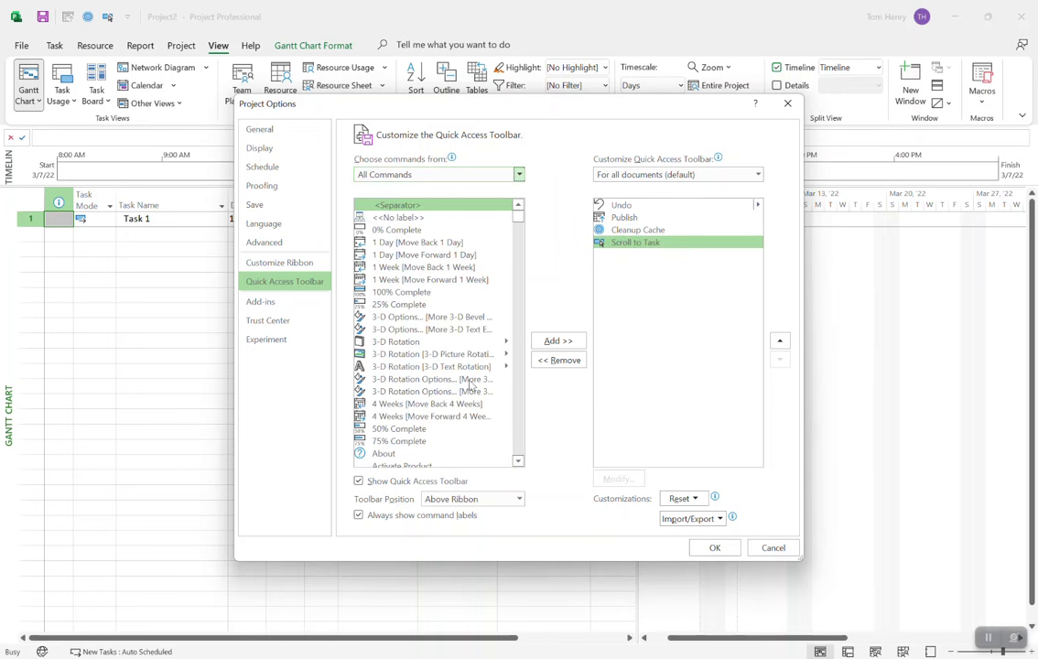
scroll(435, 379, down, 15)
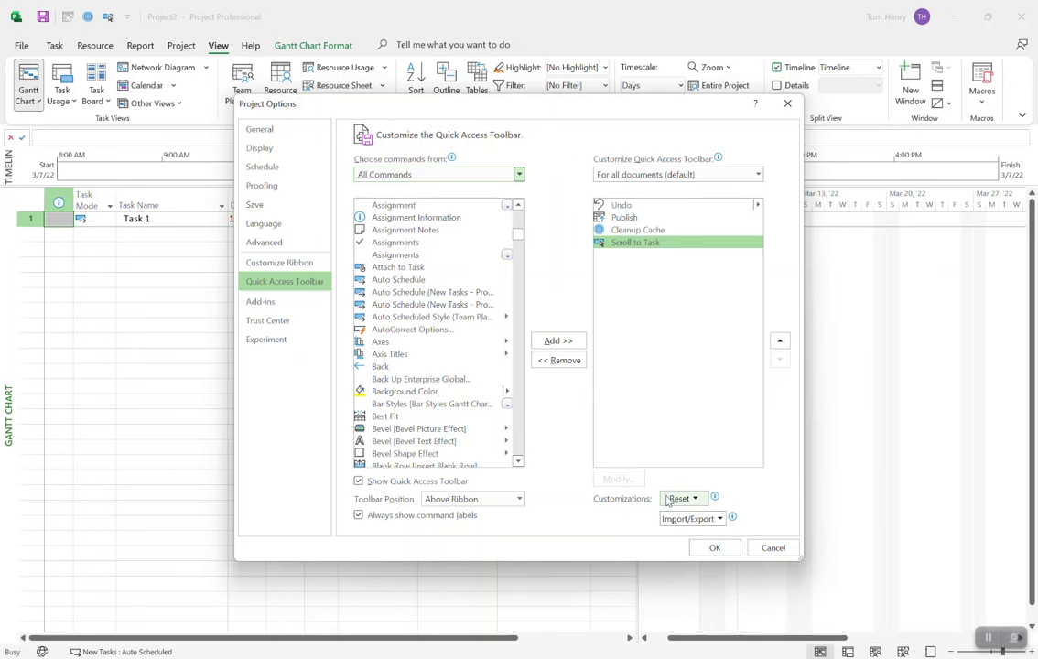
click(715, 548)
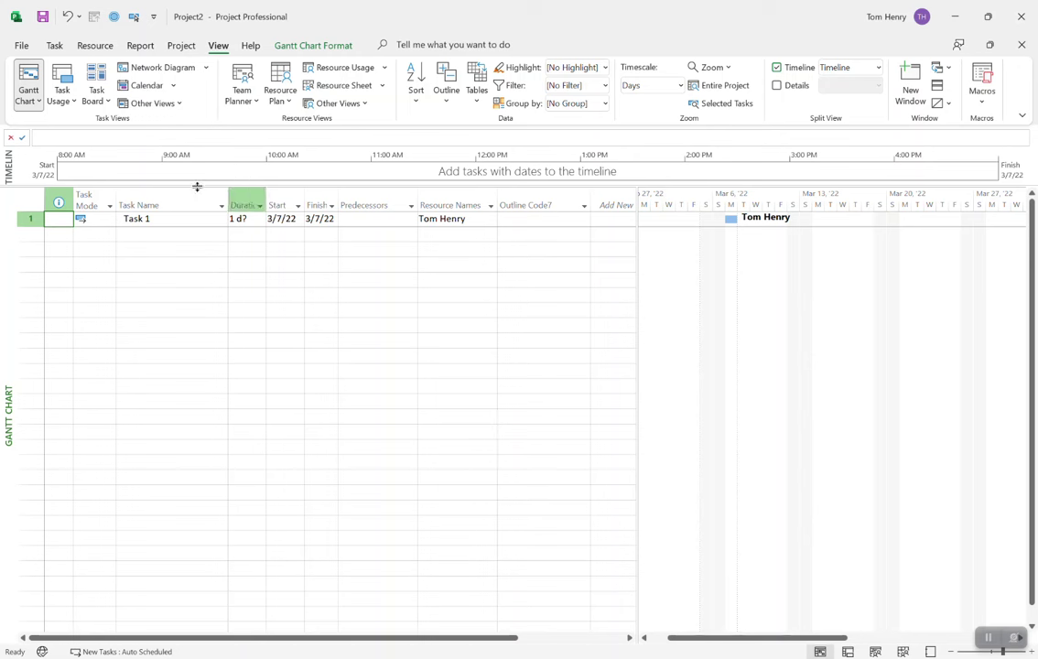
Add Task 2, Task 3 and Task 4 below Task 1
click(167, 236)
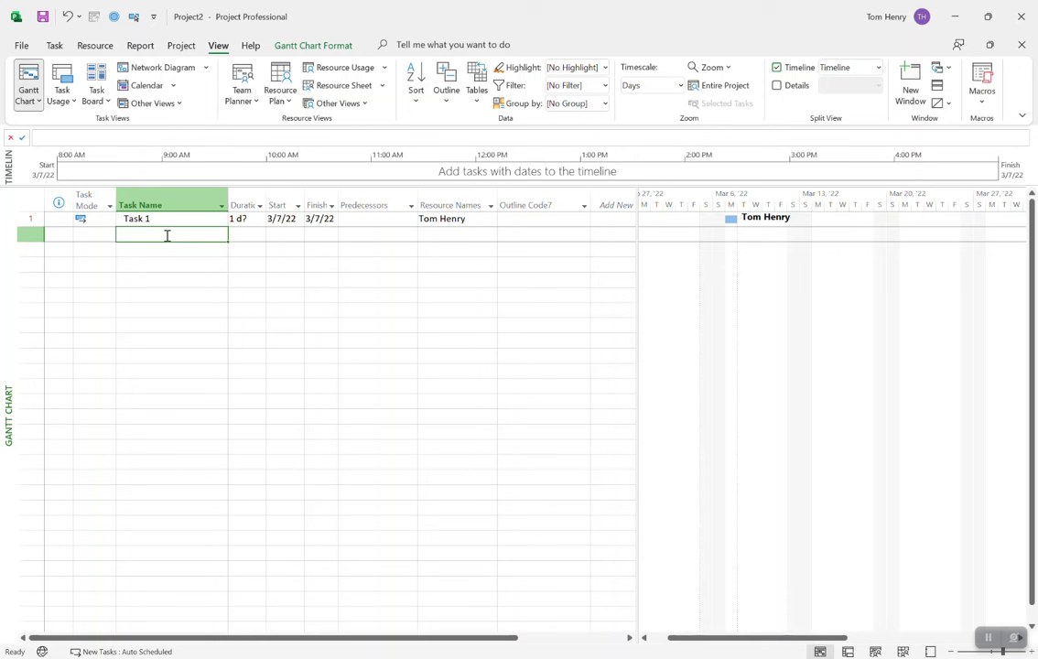
text(Task 2)
key(Return)
text(Task)
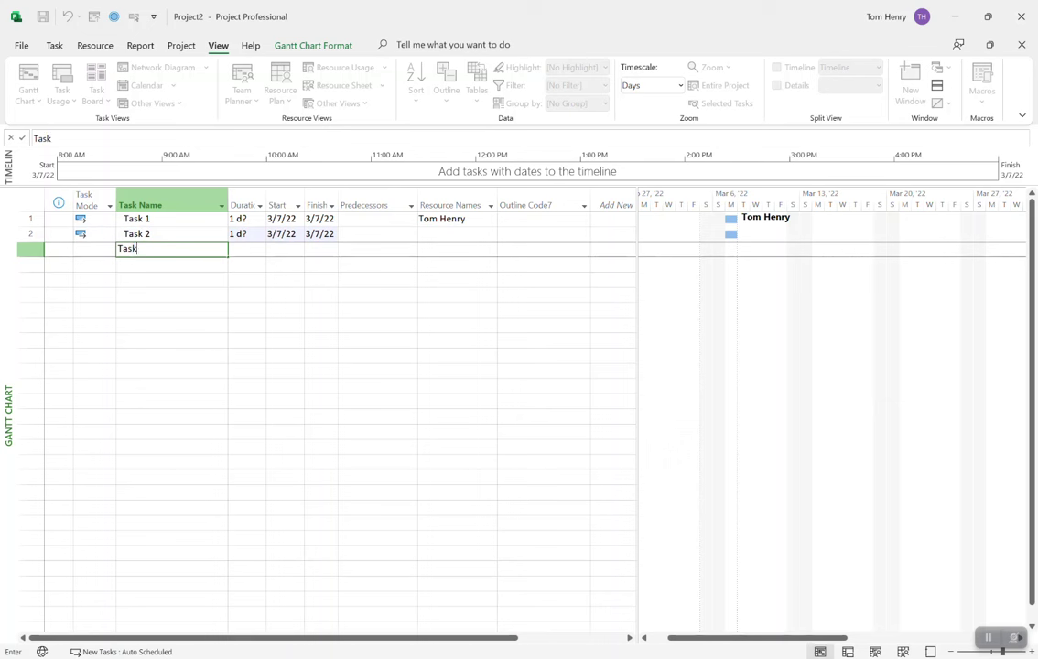
text( 3)
key(Return)
text(Task)
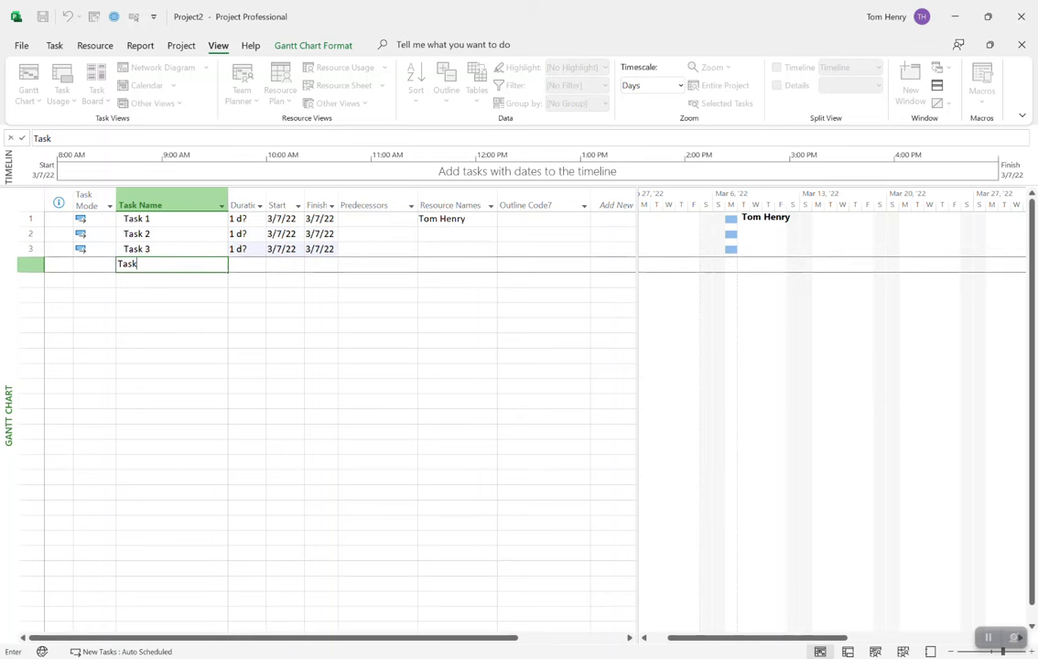
text( 4)
key(Return)
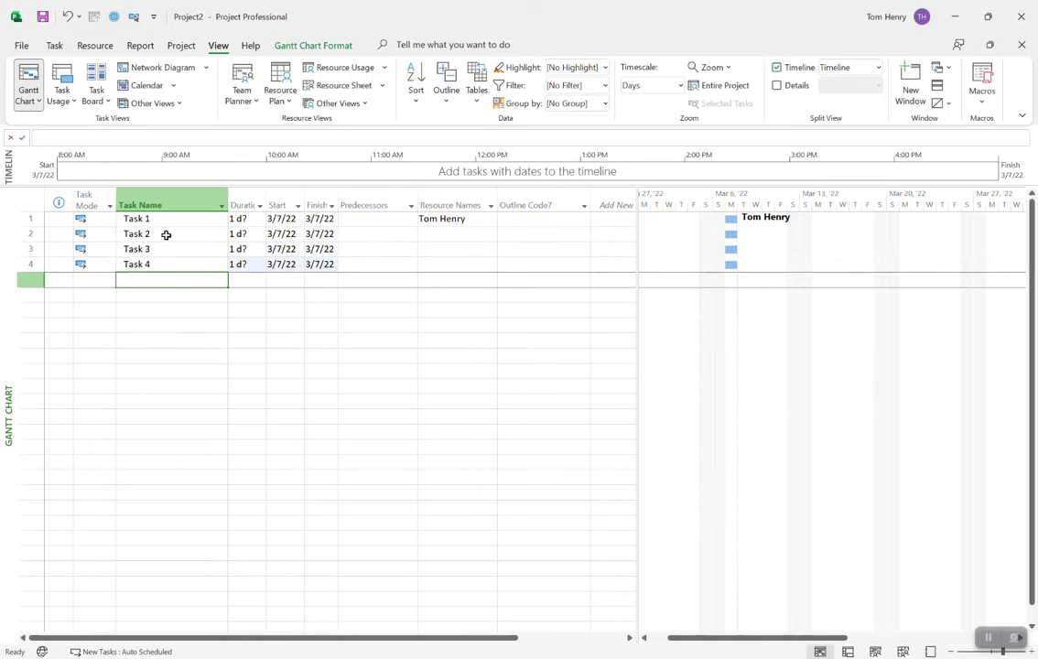
Give Tasks 1–4 each a duration of 5 days
click(243, 219)
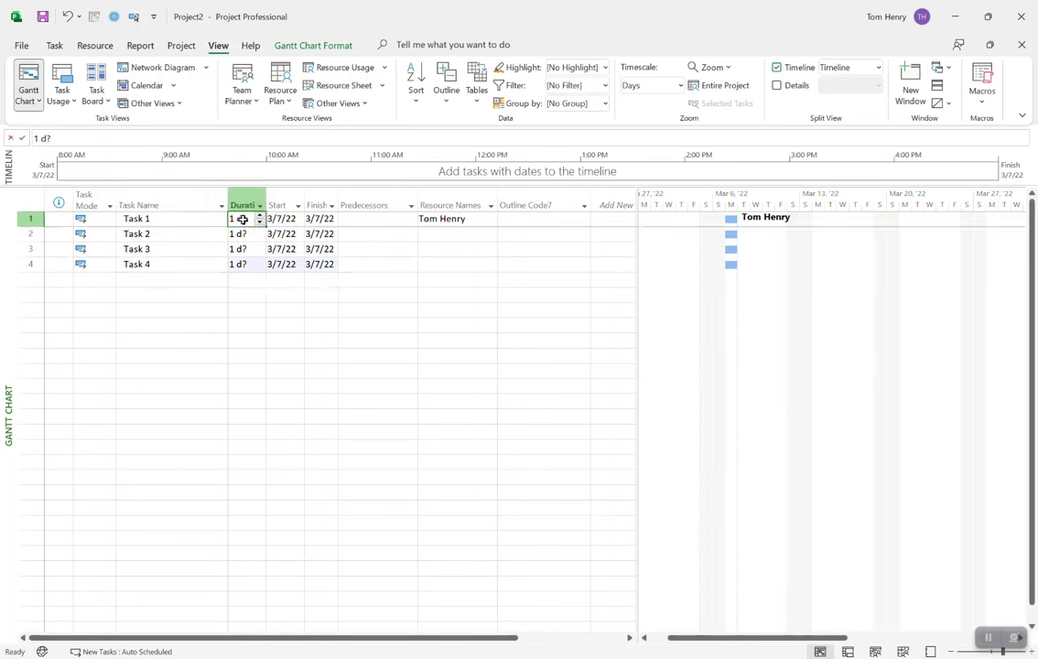
text(5)
key(Return)
text(5)
key(Return)
text(5)
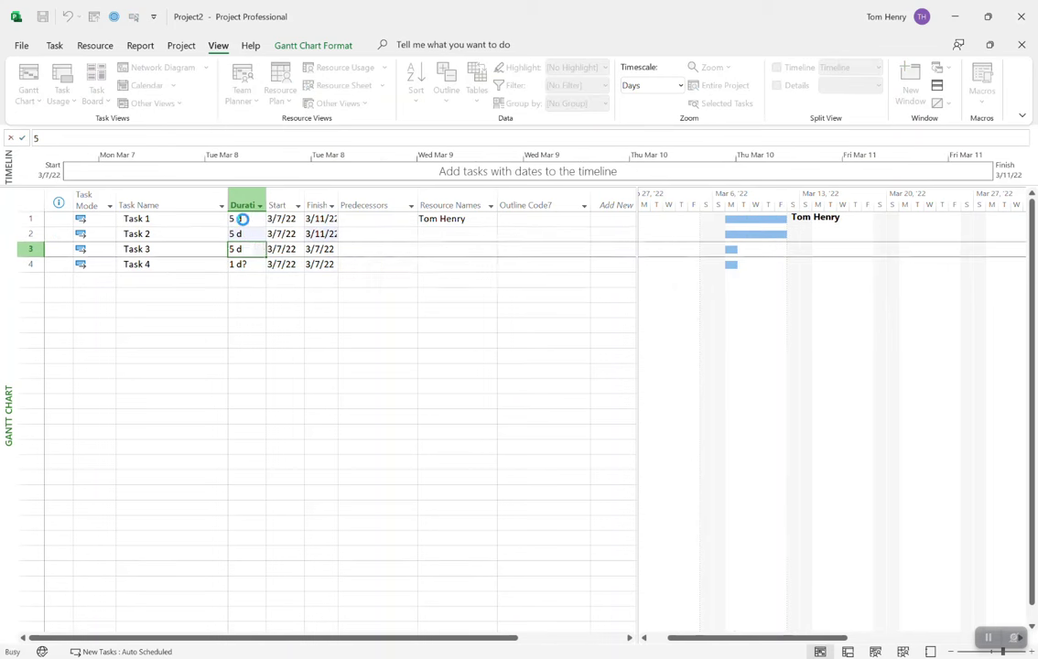
key(Return)
text(5)
key(Return)
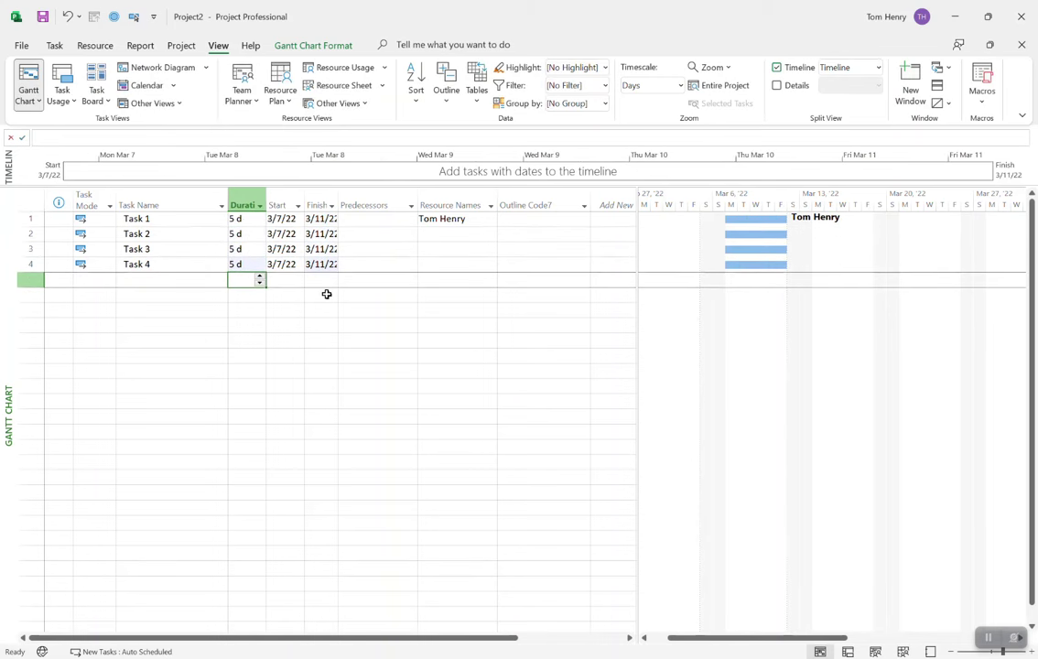
Add a Milestone task with a duration of 0
click(206, 280)
text(Milestone)
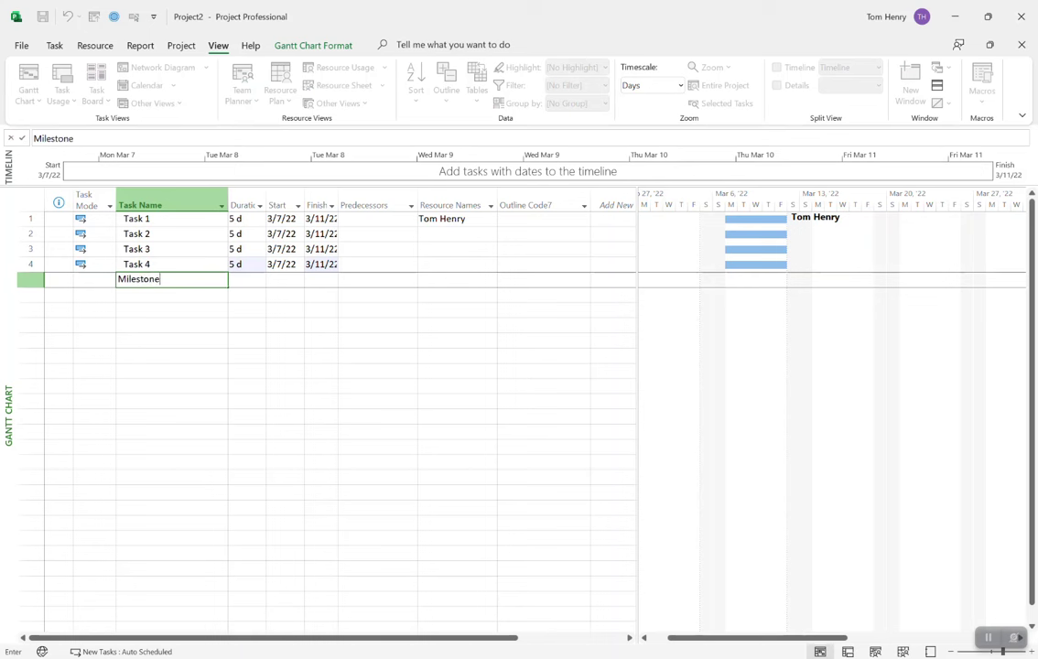
key(Tab)
text(0)
key(Return)
Insert a new blank task row above Task 1
click(192, 279)
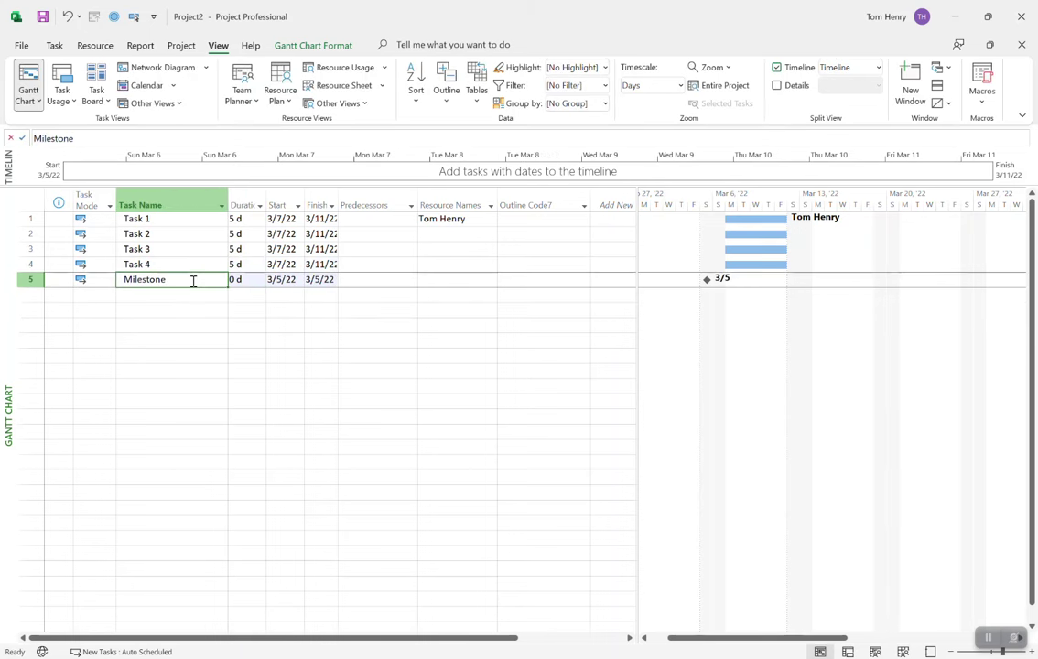
click(171, 216)
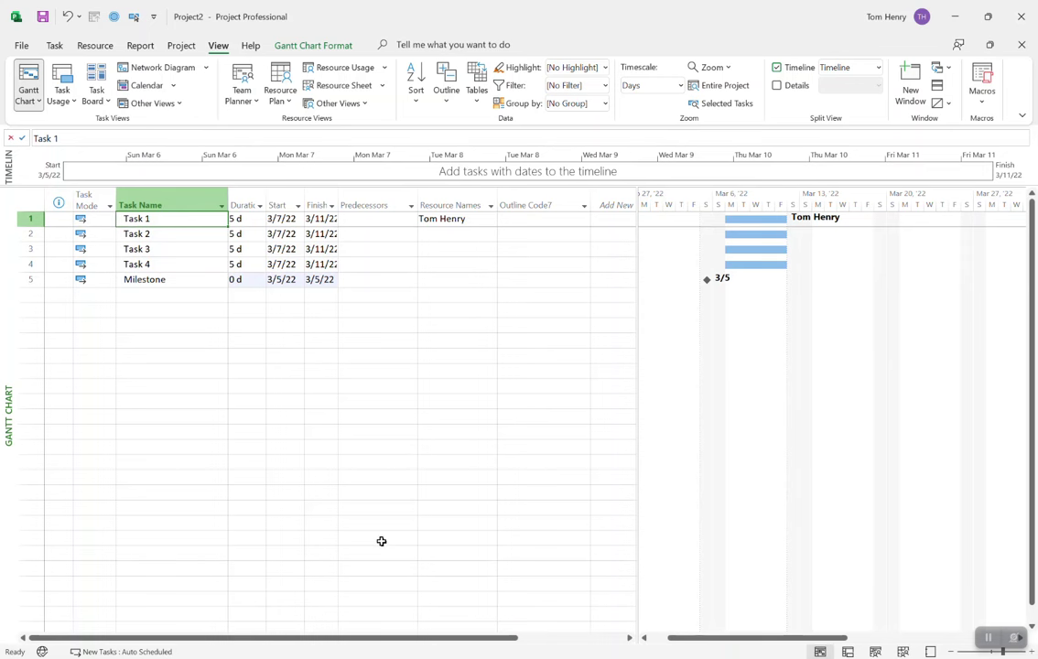
click(54, 45)
click(638, 81)
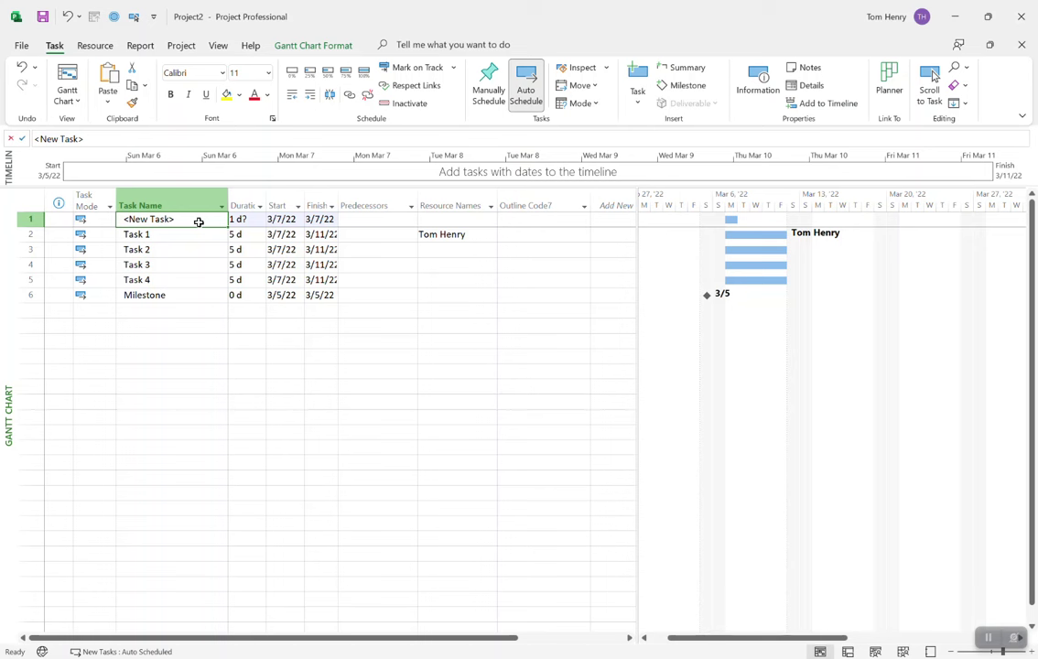
Name the new top row Phase 1 and indent Task 1 through Milestone beneath it
text(Pha)
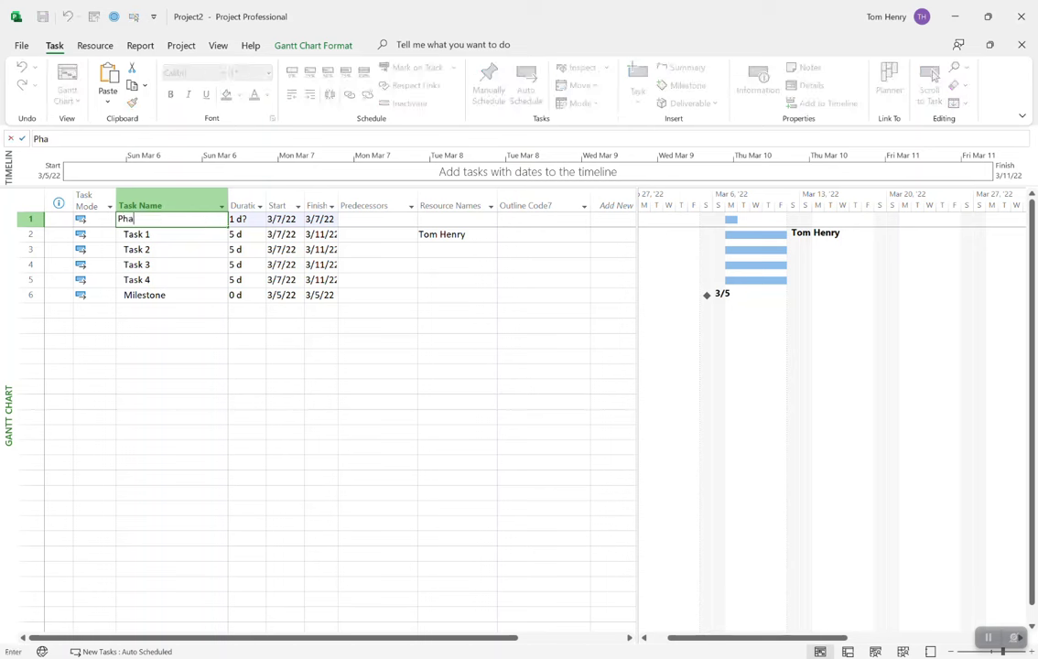
text(se 1)
key(Return)
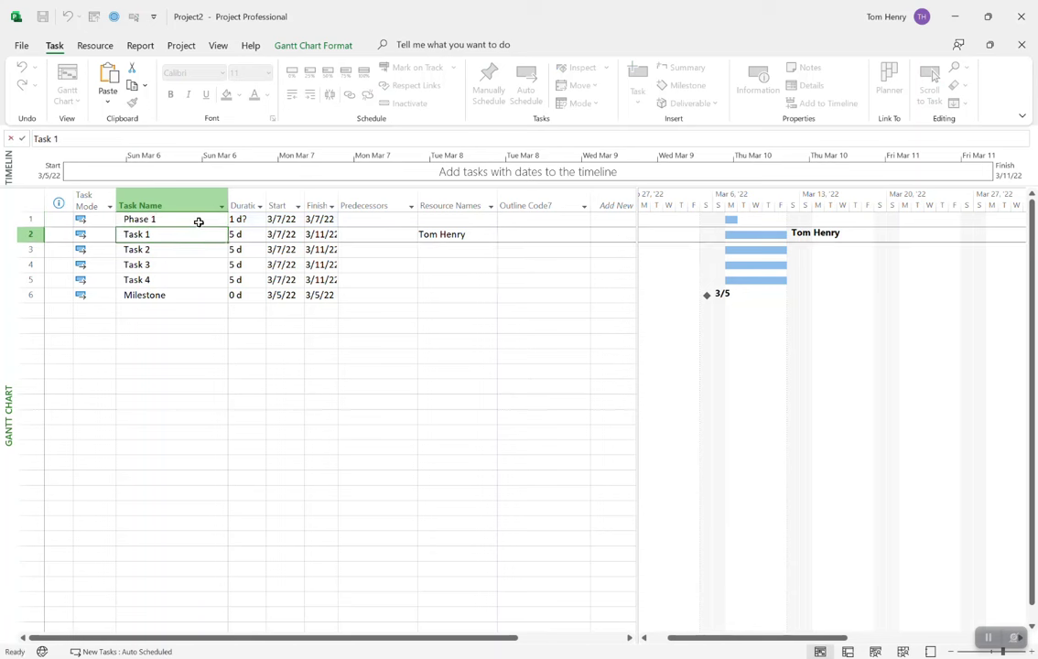
click(200, 221)
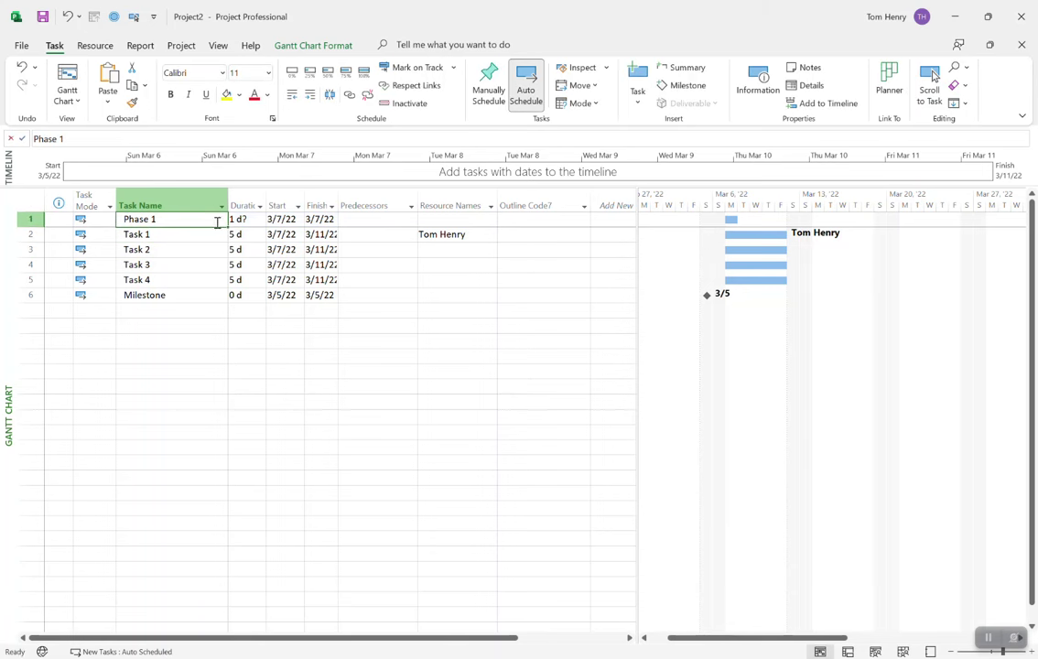
drag(173, 234, 172, 295)
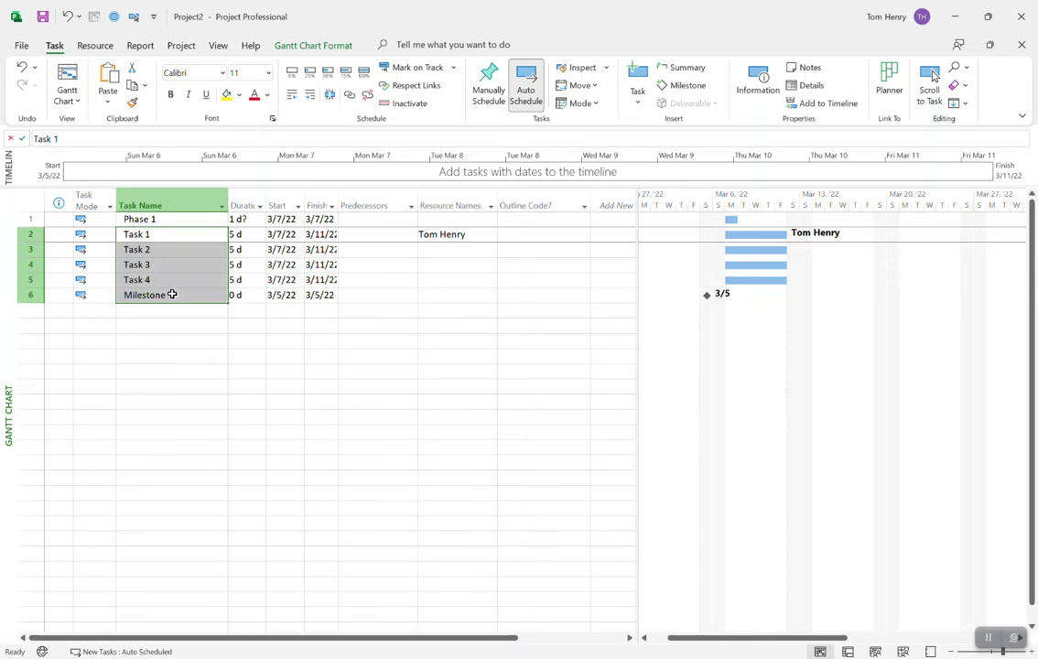
click(311, 95)
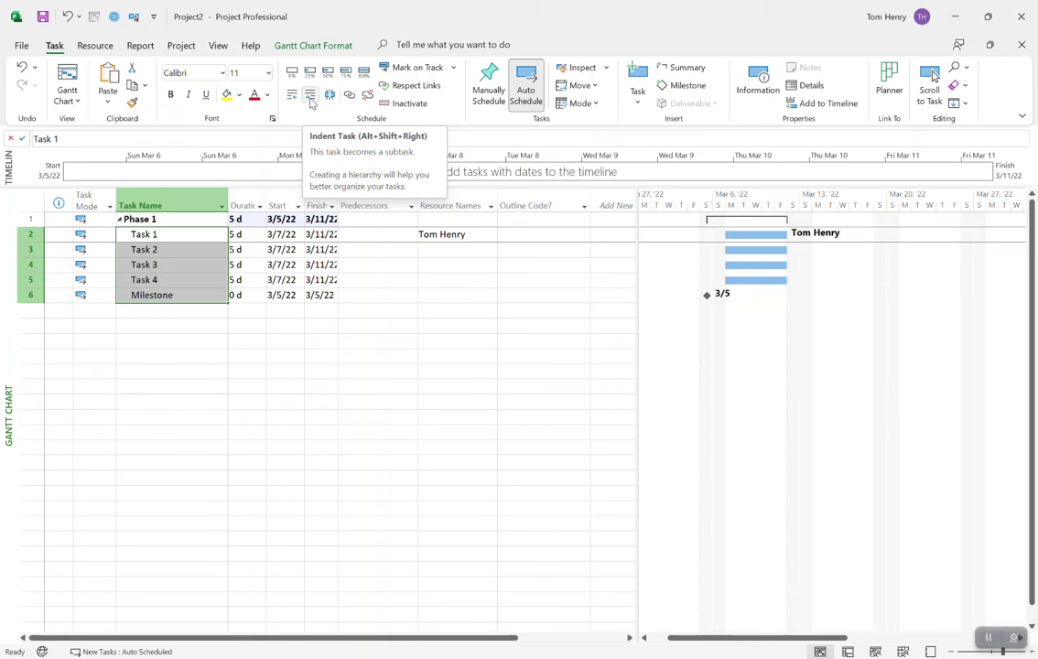
click(174, 374)
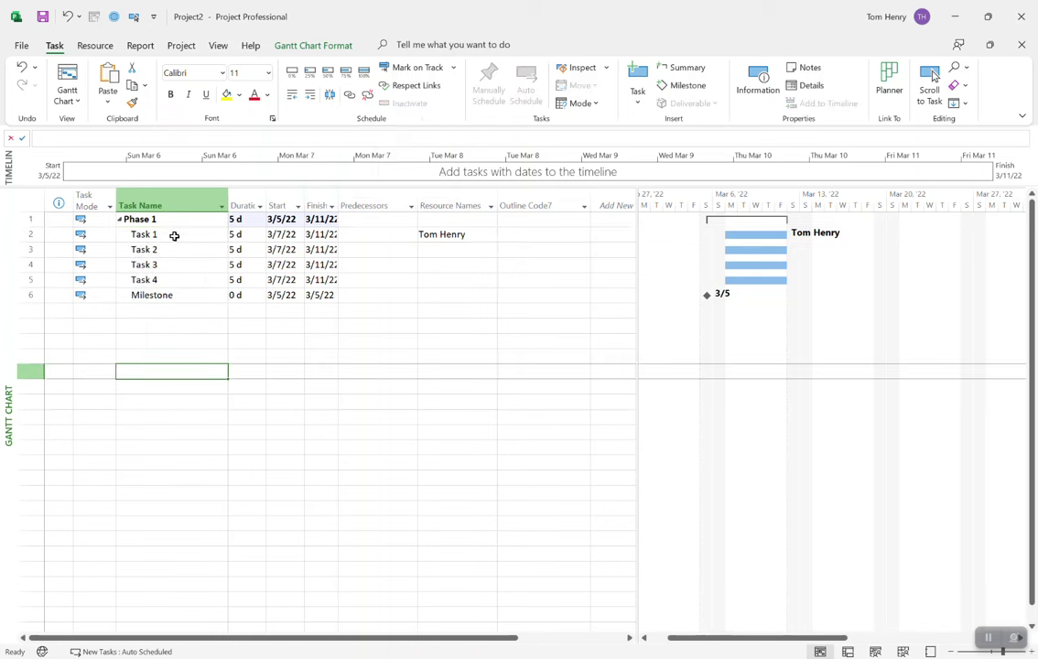
click(174, 223)
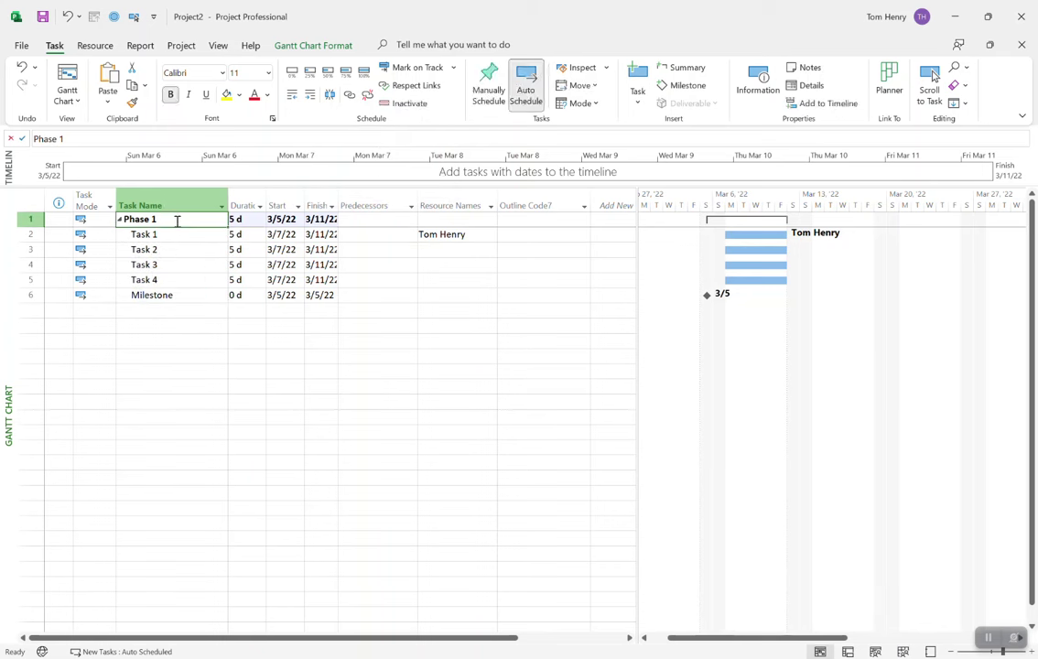
Outdent Milestone out of Phase 1, collapsing and expanding Phase 1 to check the outline
click(119, 220)
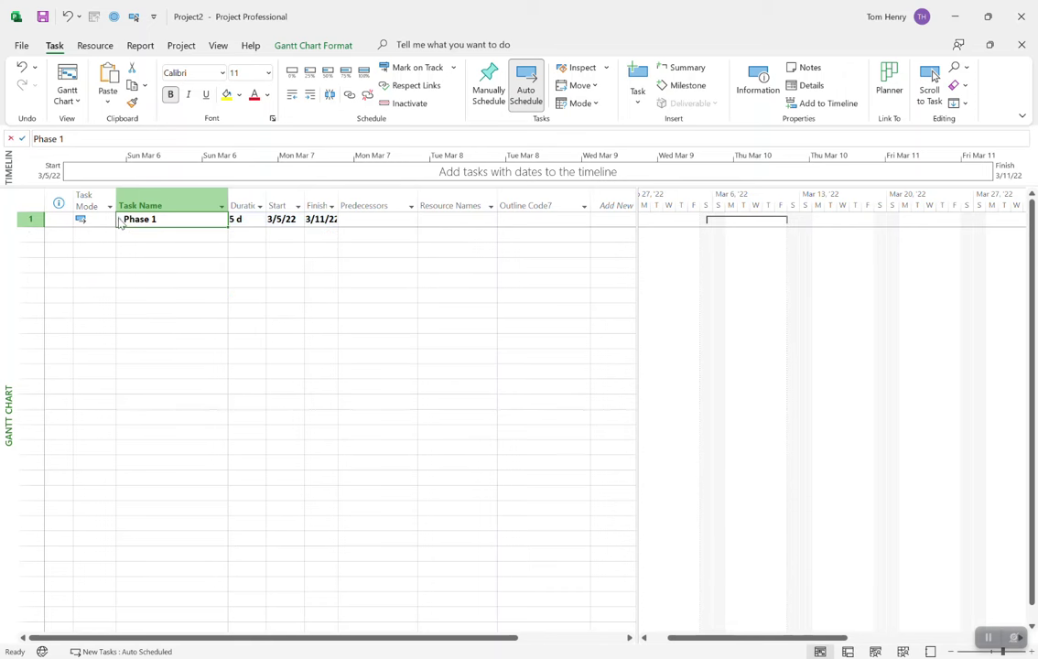
click(119, 219)
click(166, 295)
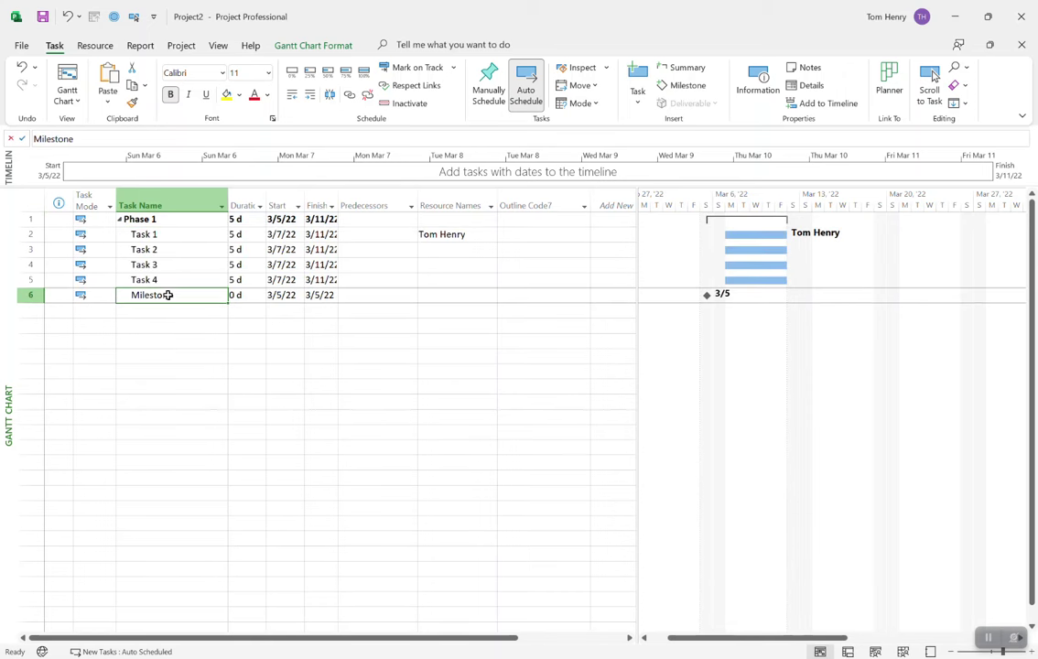
click(292, 95)
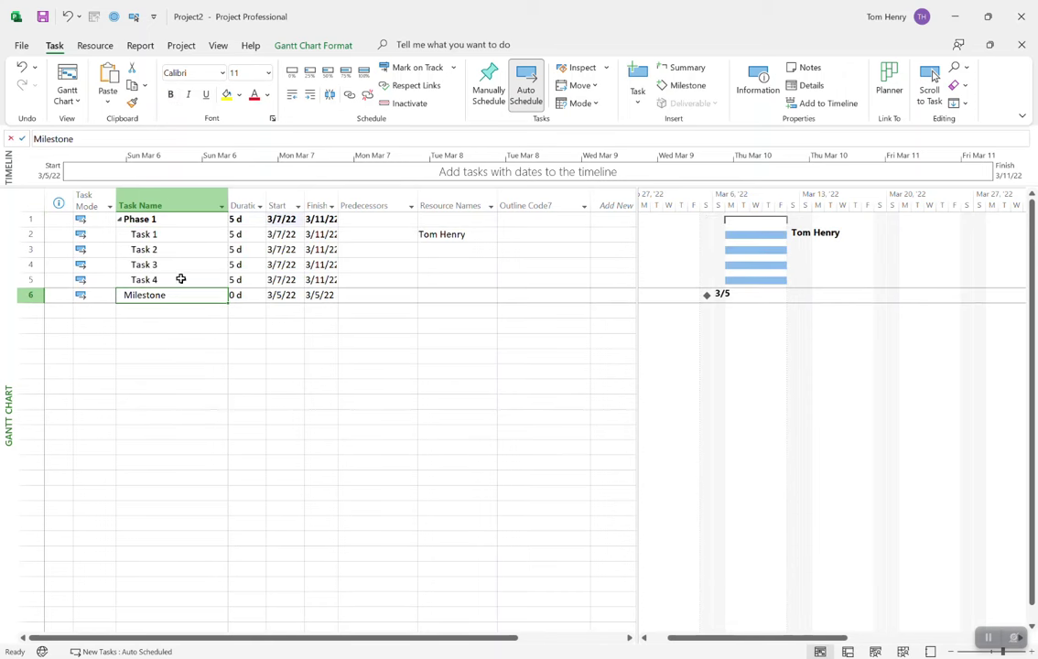
click(119, 221)
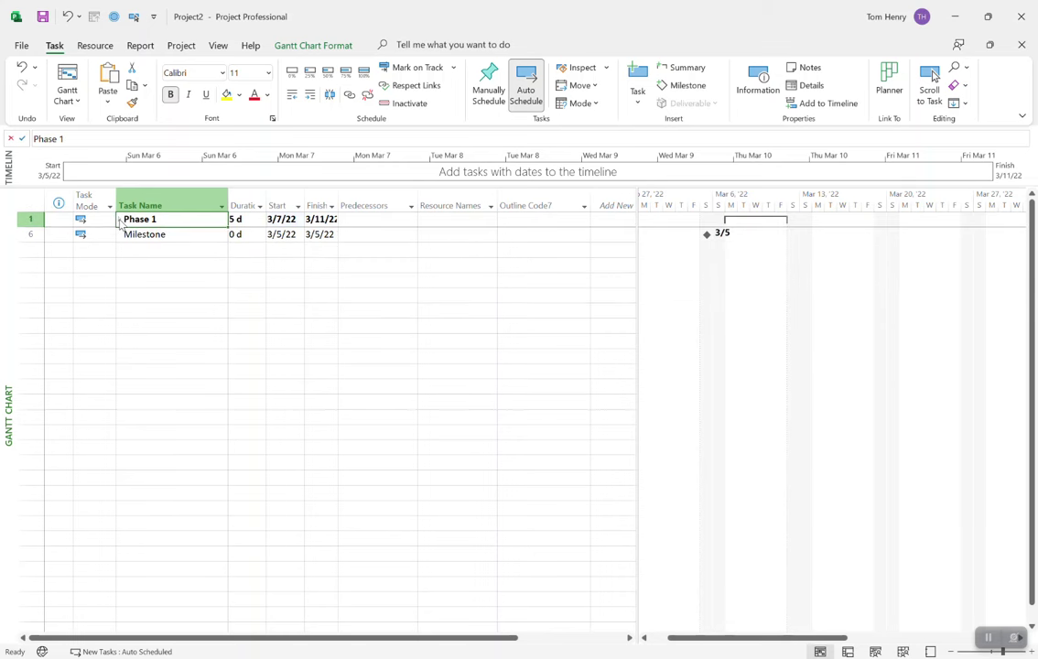
click(119, 220)
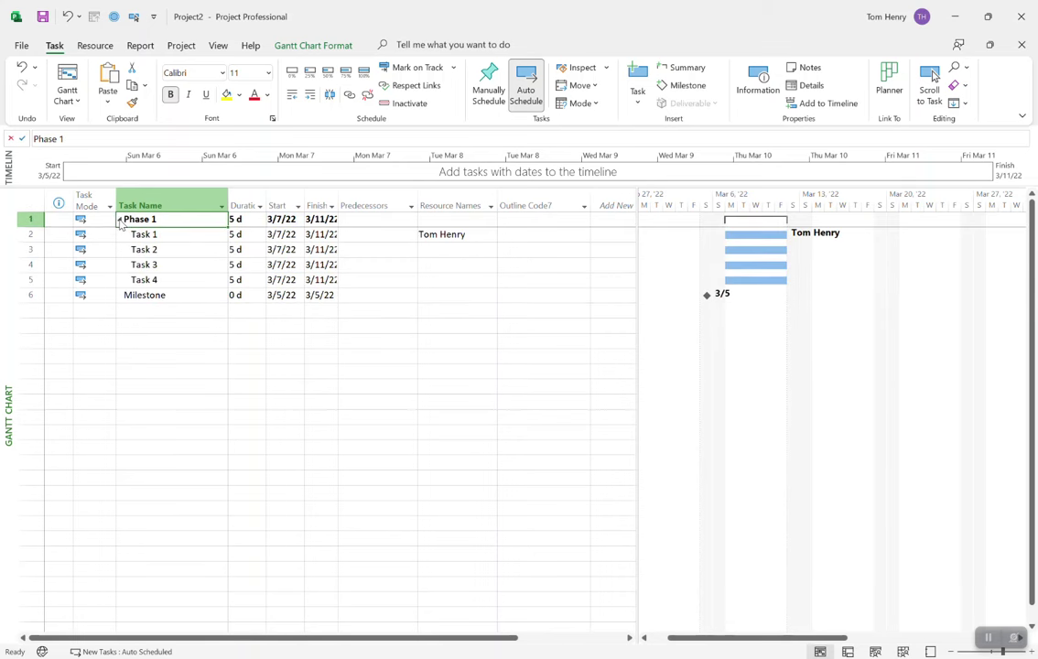
click(119, 220)
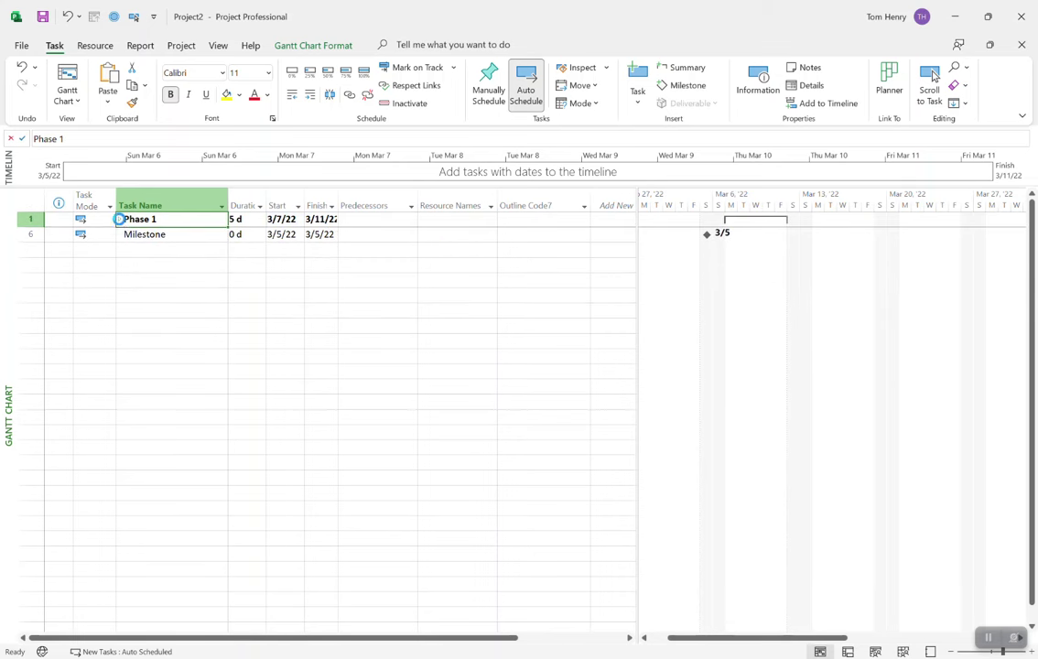
click(119, 220)
click(119, 220)
click(119, 220)
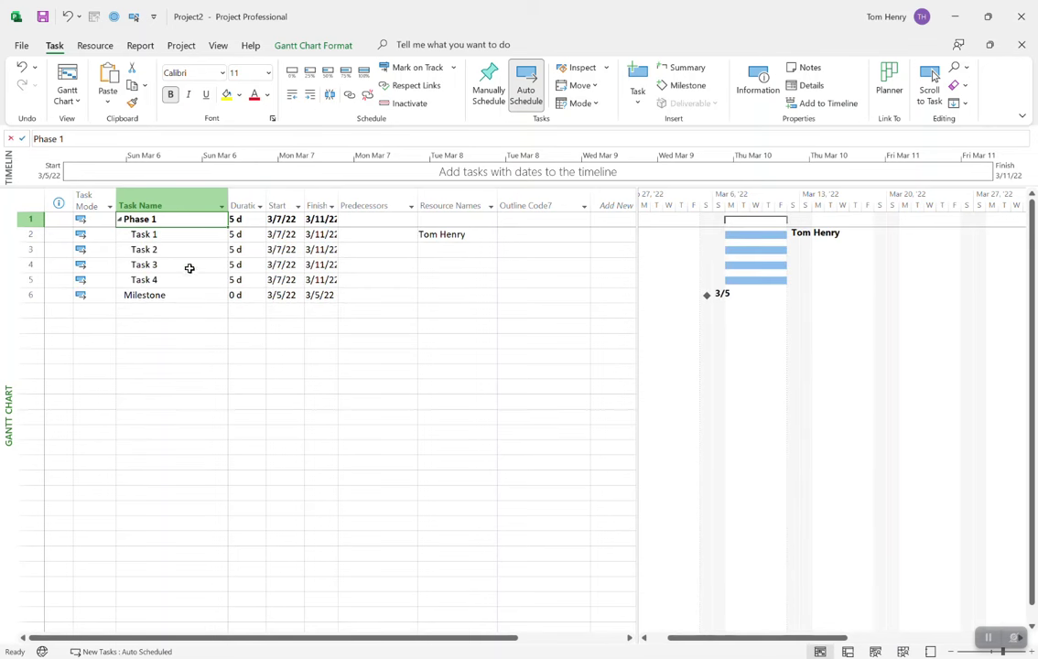
Select Task 1 through the Milestone, mark them 100% complete, then undo the completion
drag(192, 234, 183, 280)
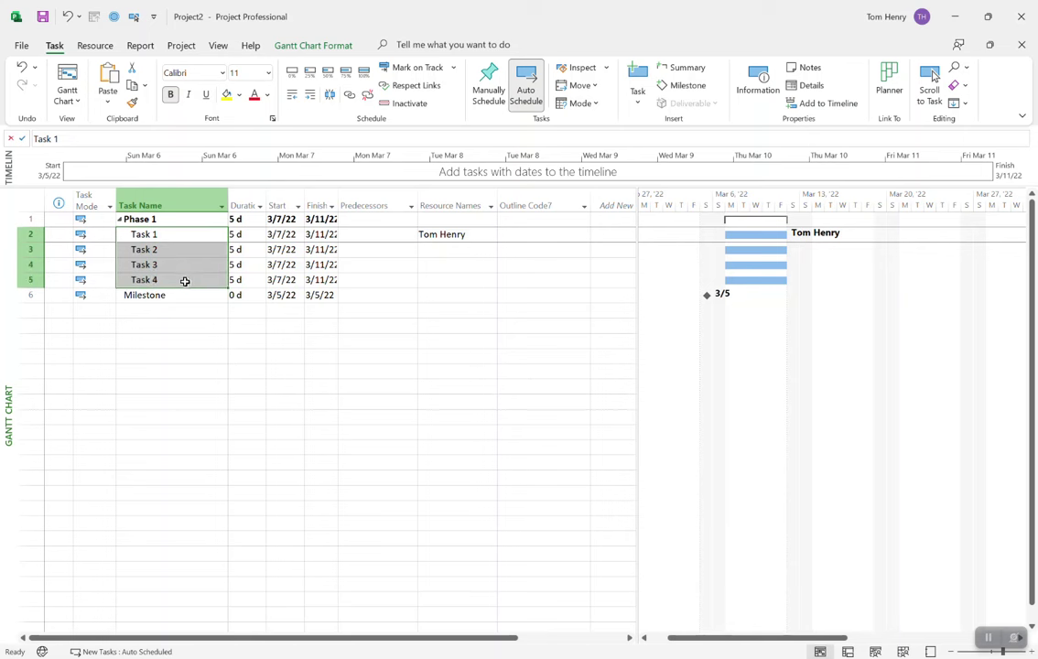
click(220, 323)
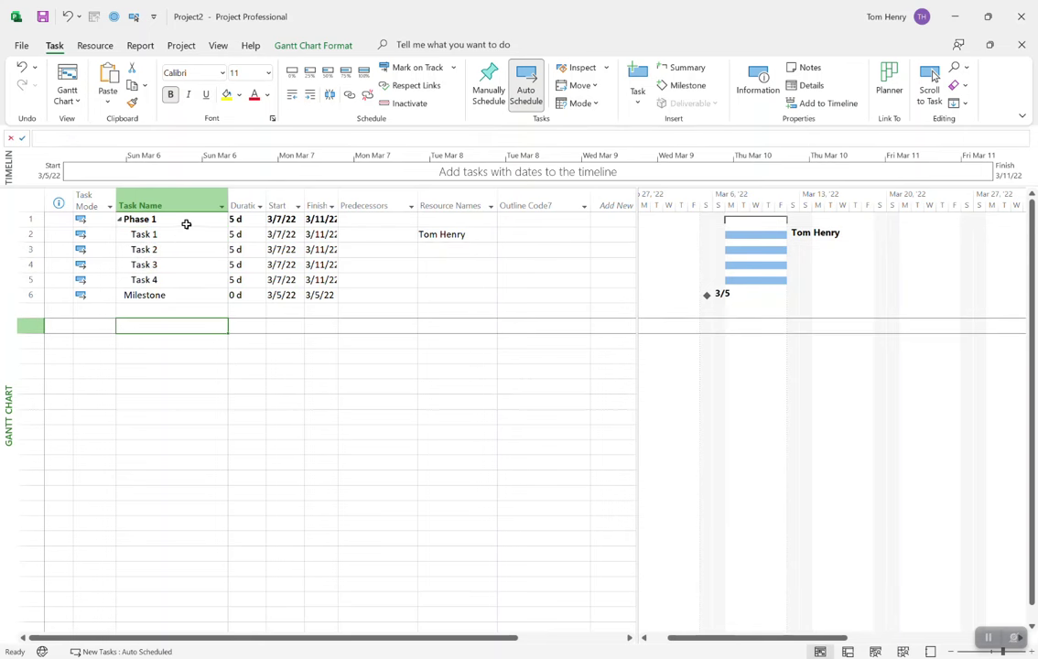
drag(181, 234, 167, 291)
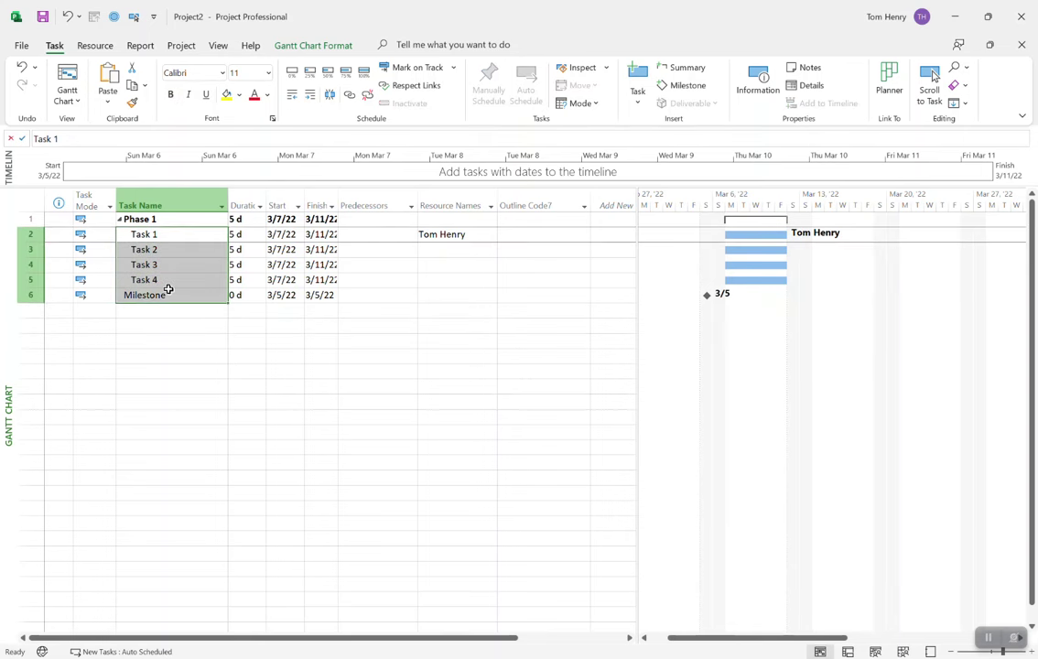
click(365, 78)
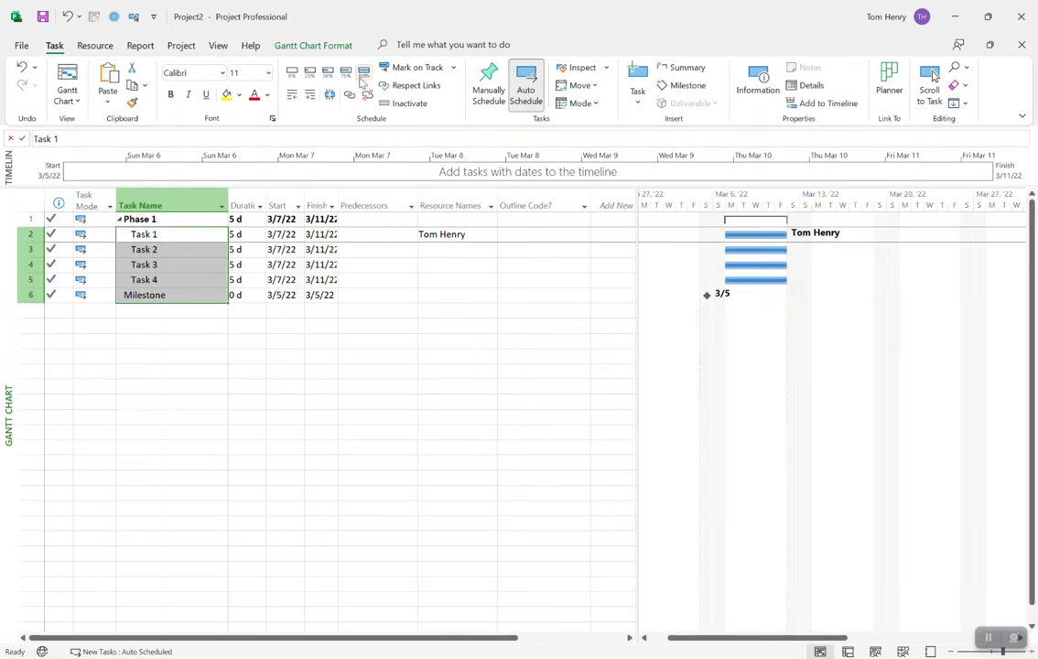
key(ctrl+z)
key(ctrl+y)
key(ctrl+z)
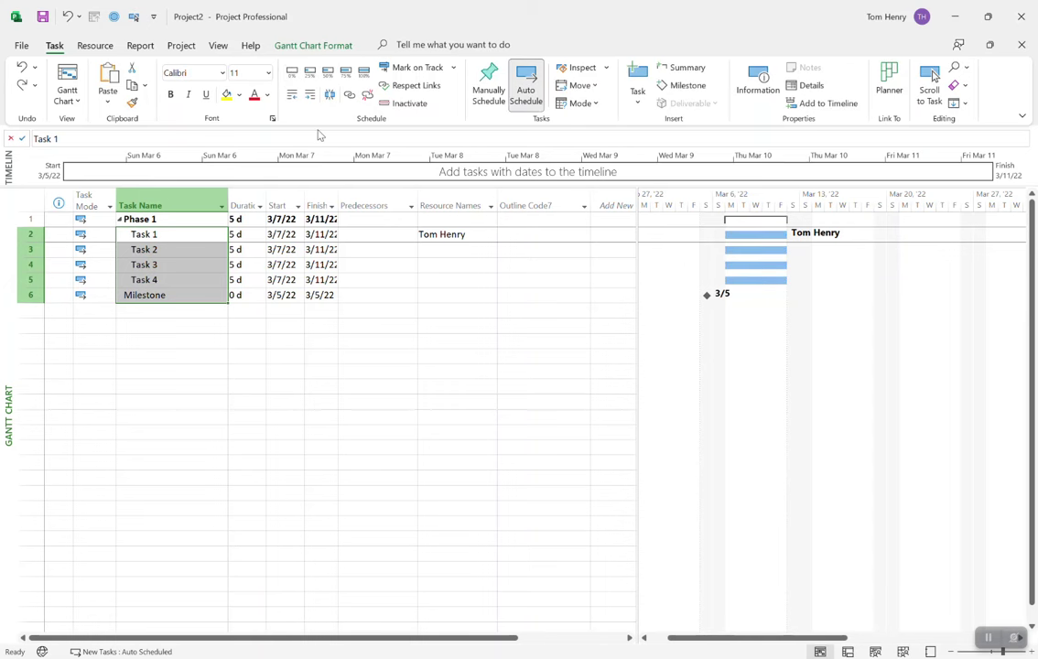
Link Task 1 through the Milestone finish-to-start so the Milestone lands on 4/1/22
click(188, 309)
drag(187, 235, 188, 290)
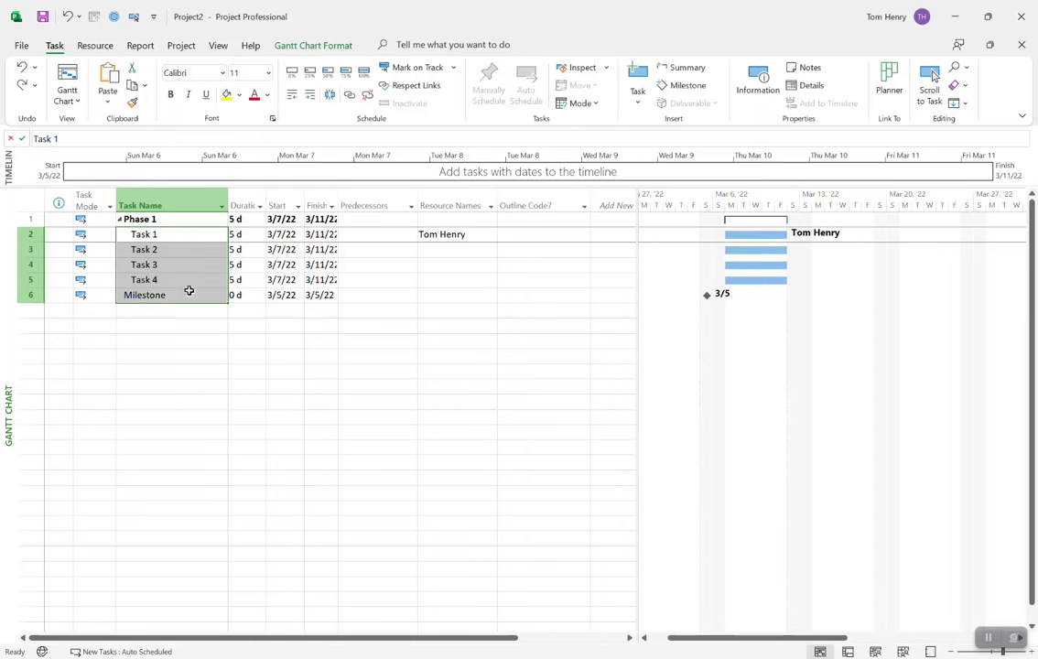
click(350, 96)
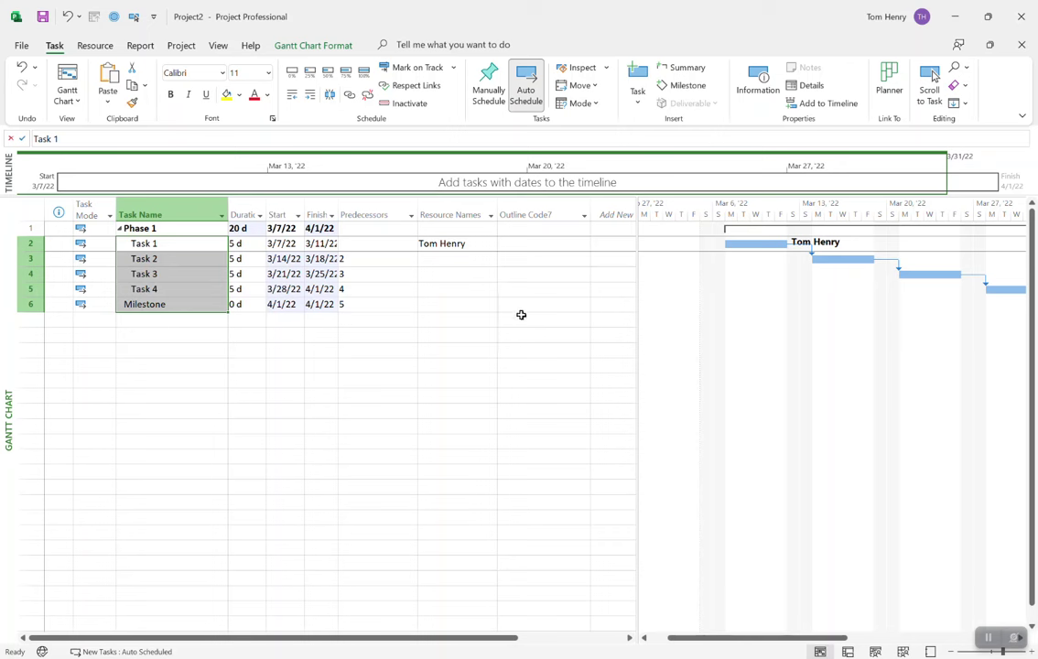
Widen the chart, enlarge the timeline pane and add Phase 1 to the timeline
drag(638, 342, 469, 359)
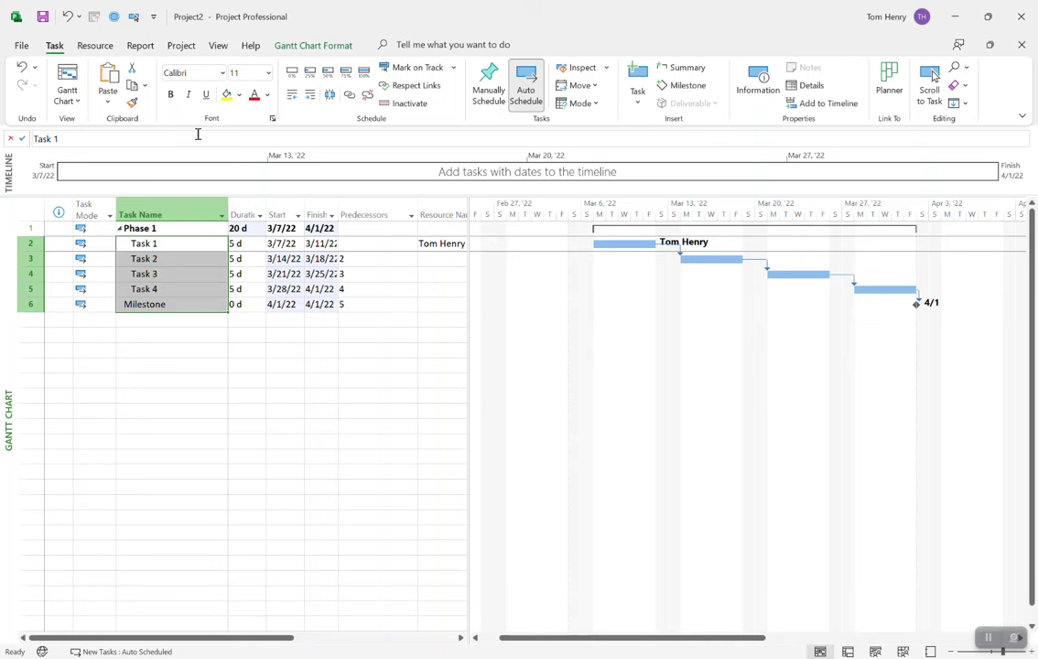
drag(239, 195, 238, 227)
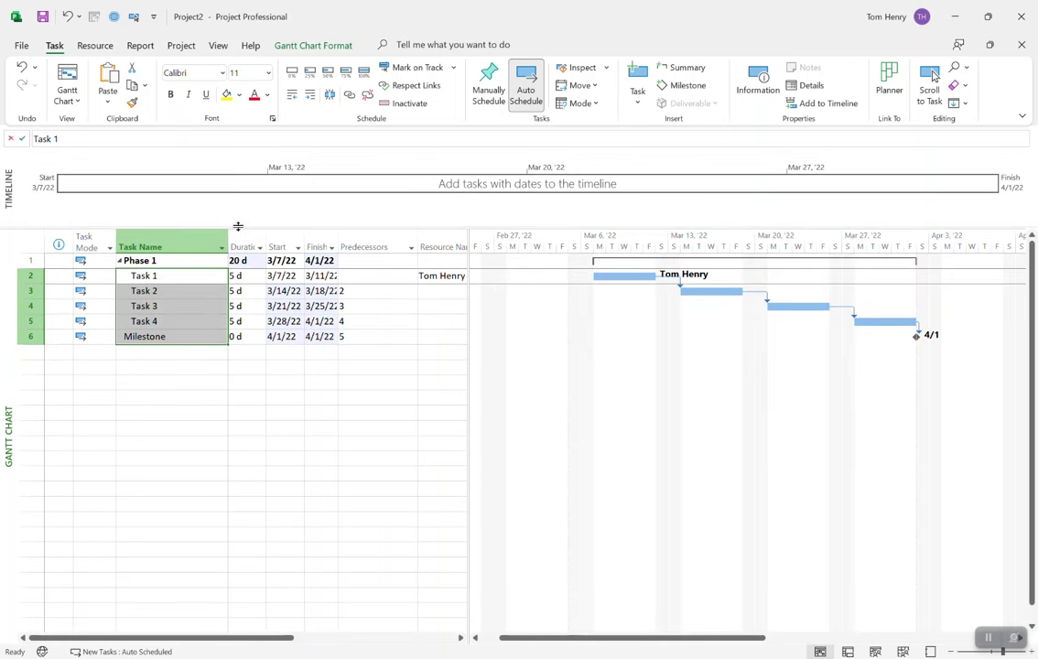
click(148, 262)
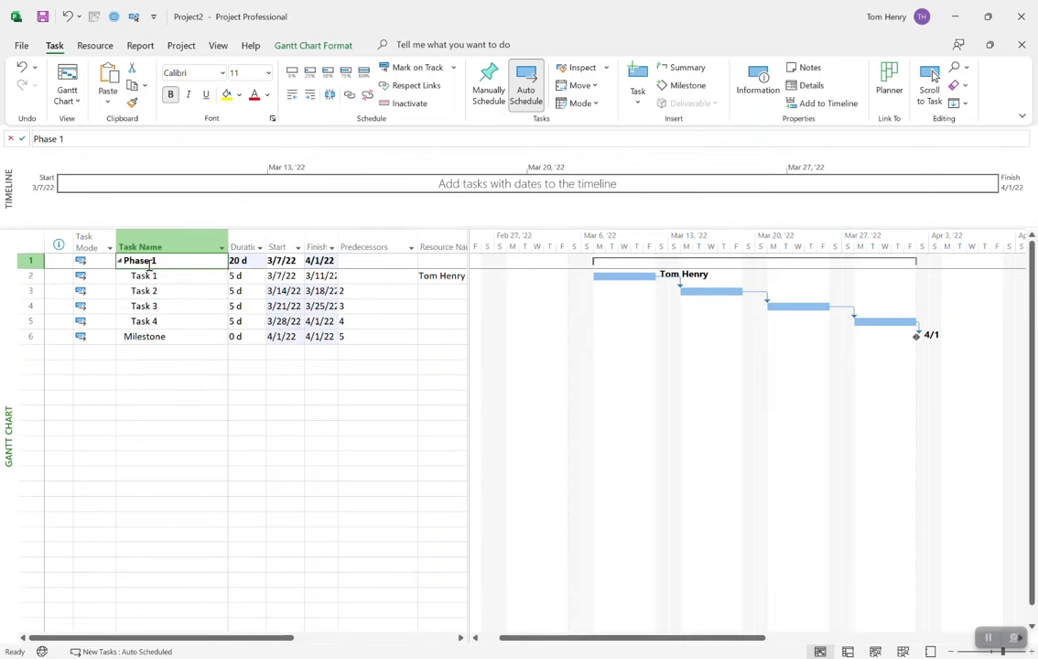
right_click(148, 263)
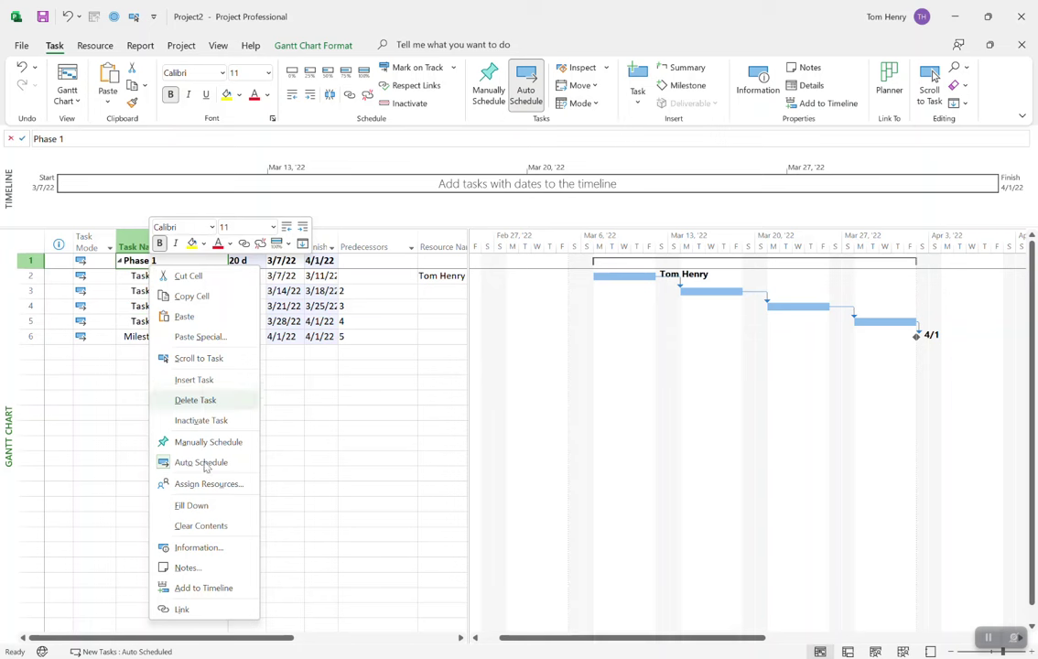
click(203, 588)
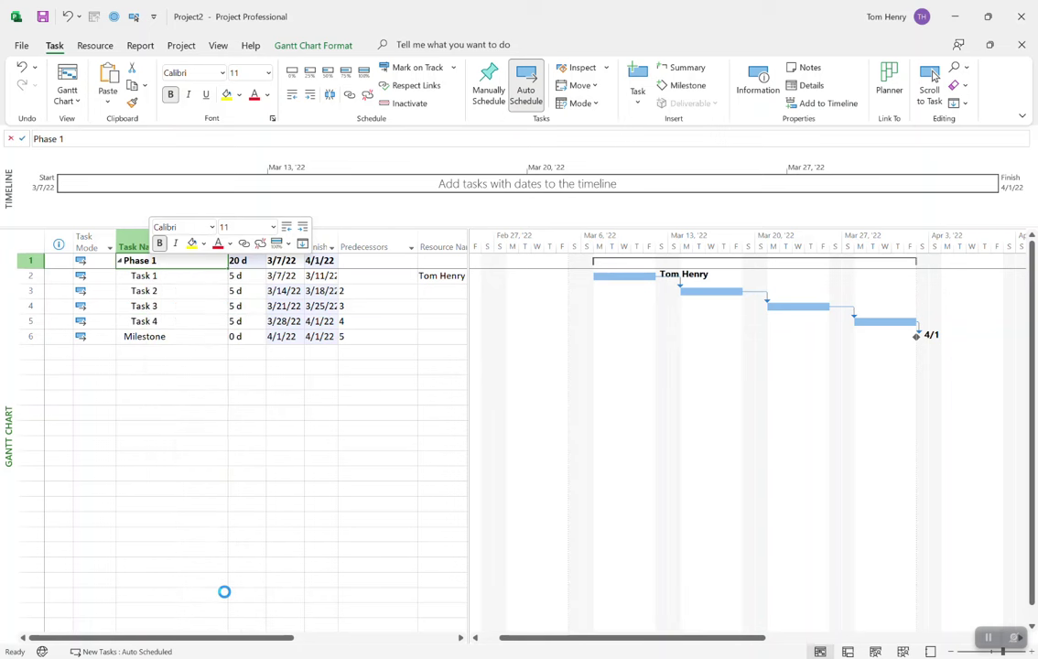
Add the Milestone to the timeline and display it and Phase 1 as callouts
click(142, 337)
right_click(143, 337)
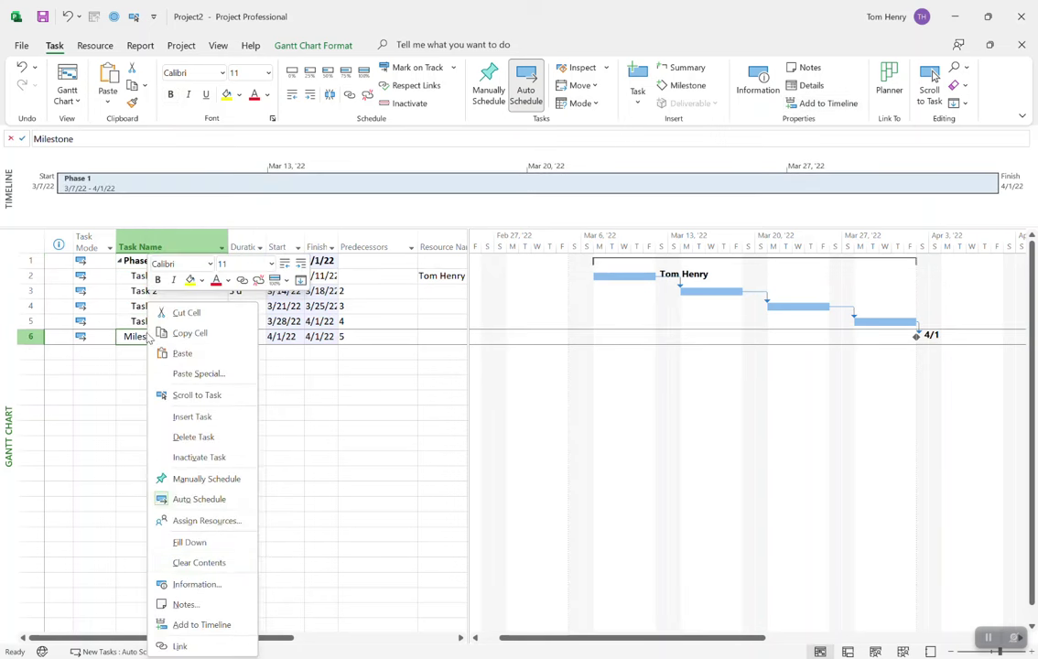
click(194, 628)
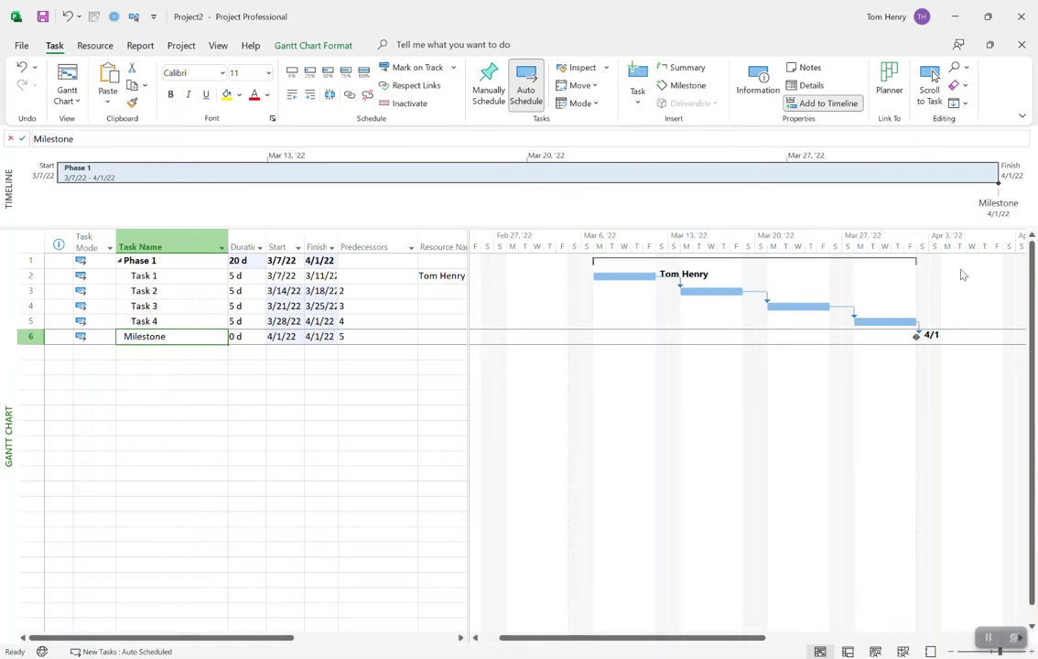
drag(995, 213, 926, 220)
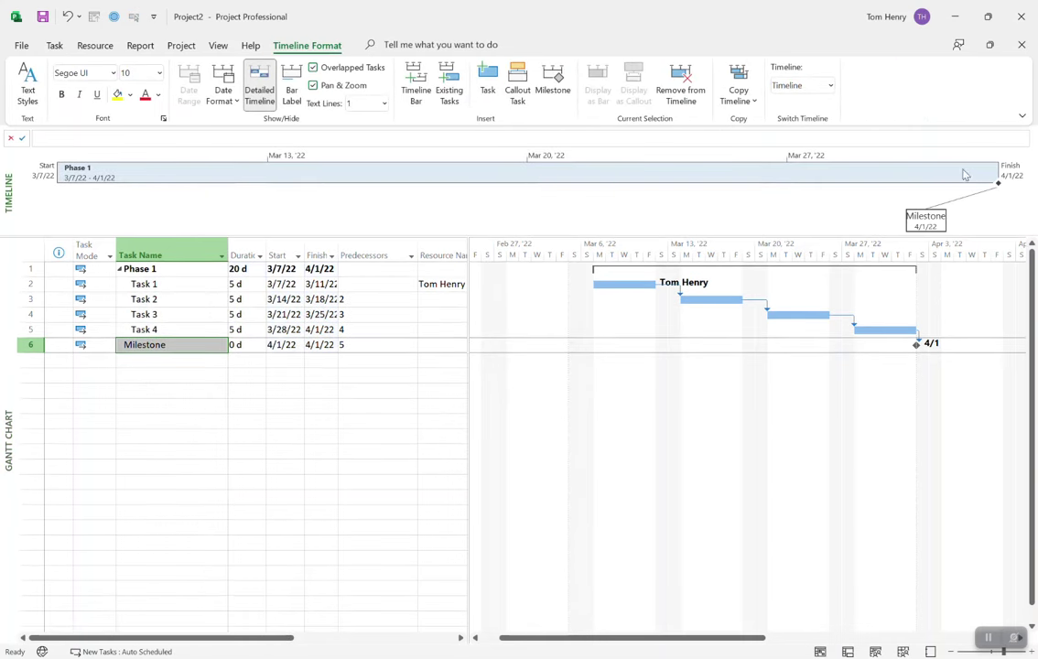
drag(695, 167, 700, 137)
click(519, 211)
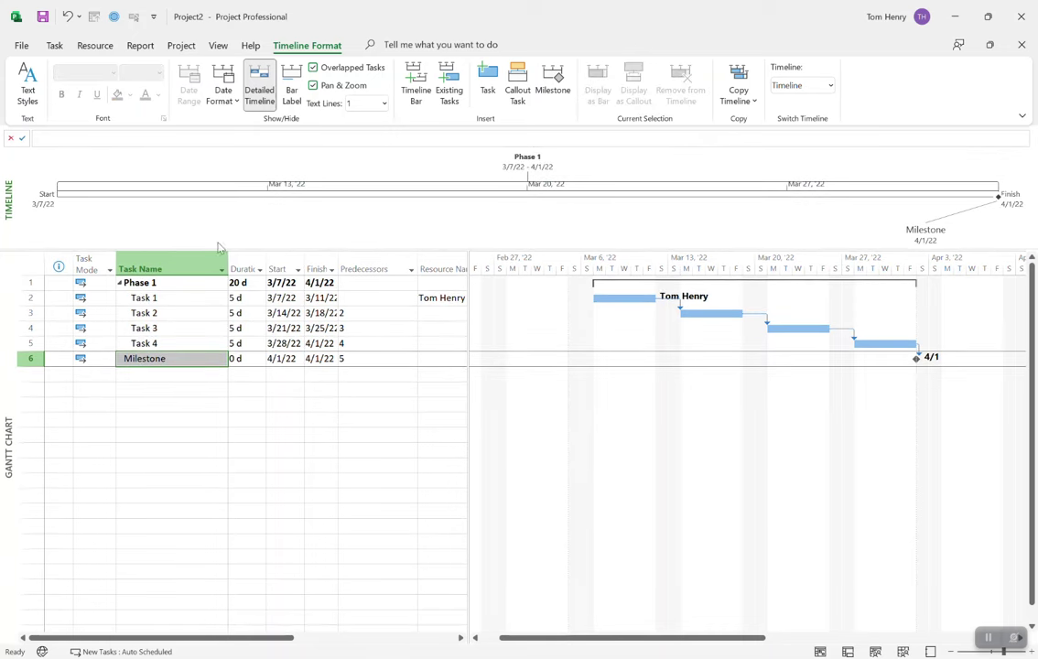
click(178, 296)
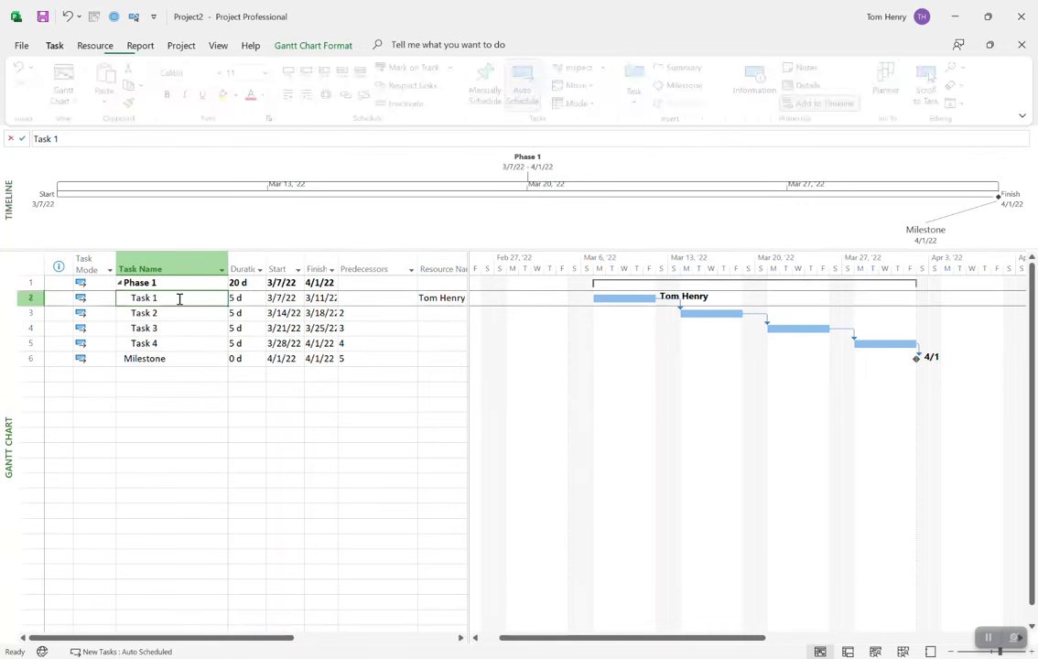
Add Tasks 1–4 to the timeline, then collapse the timeline pane out of view
double_click(164, 298)
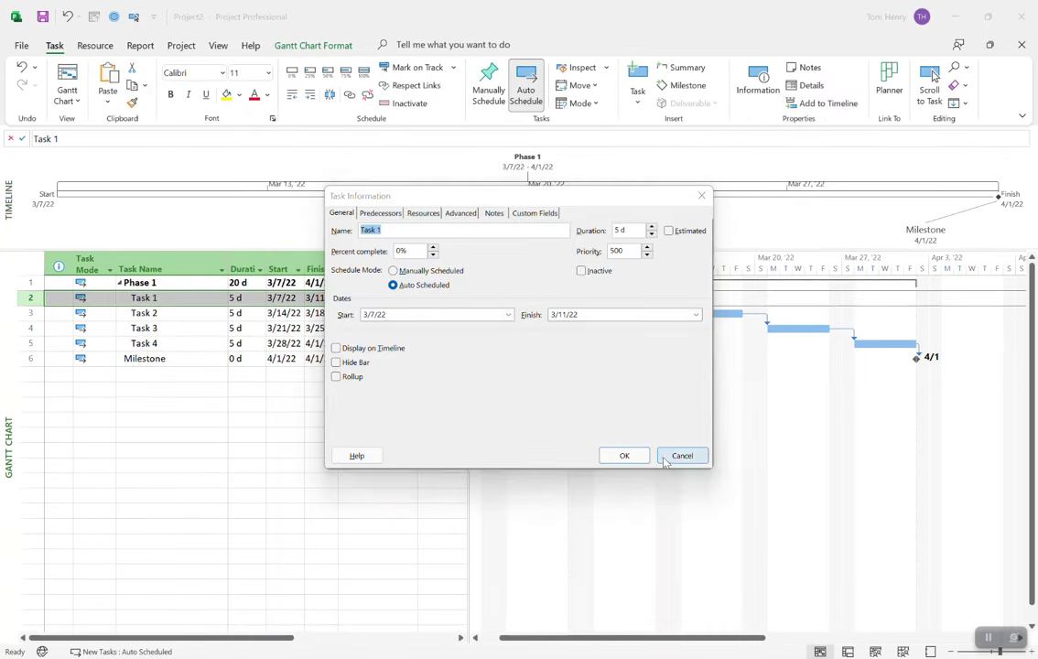
click(679, 454)
key(shift+Down)
key(shift+Down)
key(shift+Down)
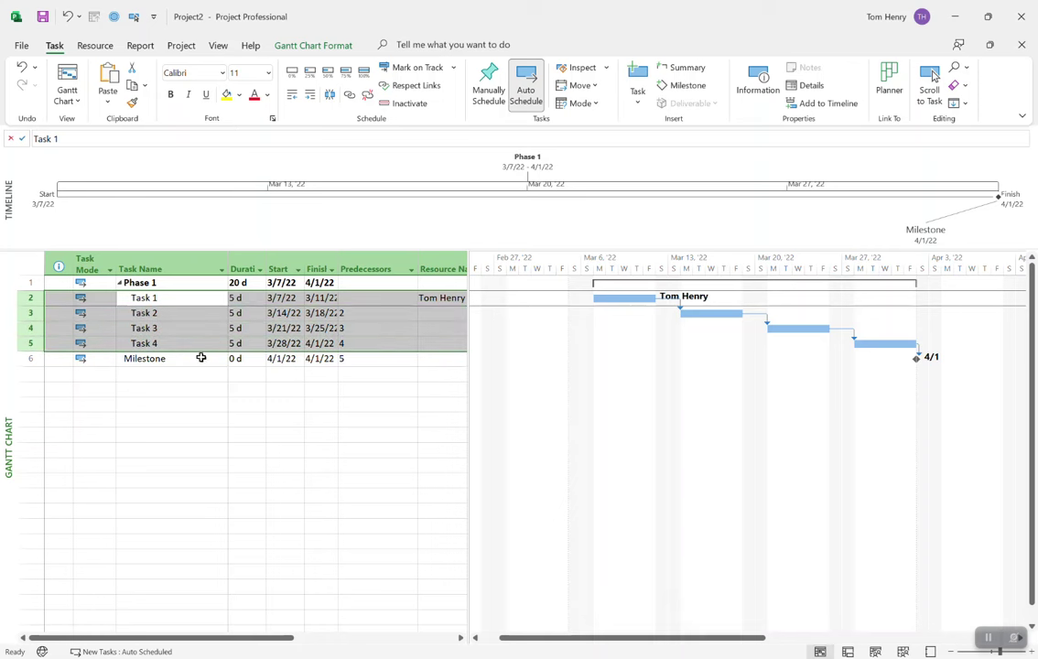
right_click(186, 344)
click(183, 277)
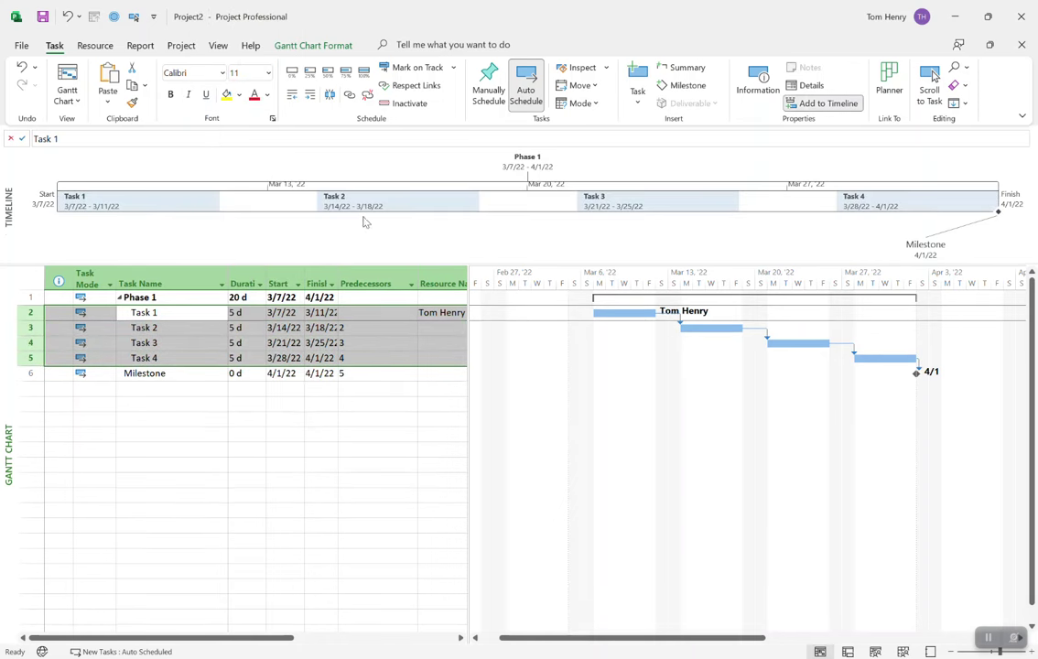
drag(377, 265, 411, 146)
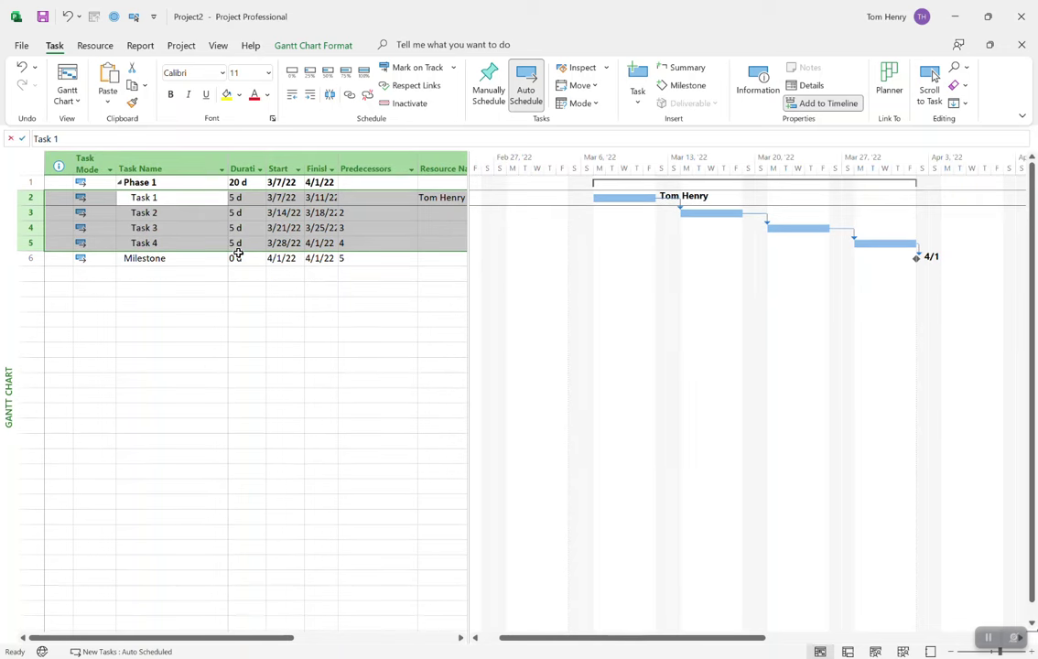
Show and then hide the timeline pane from the View tab's Timeline checkbox
click(180, 45)
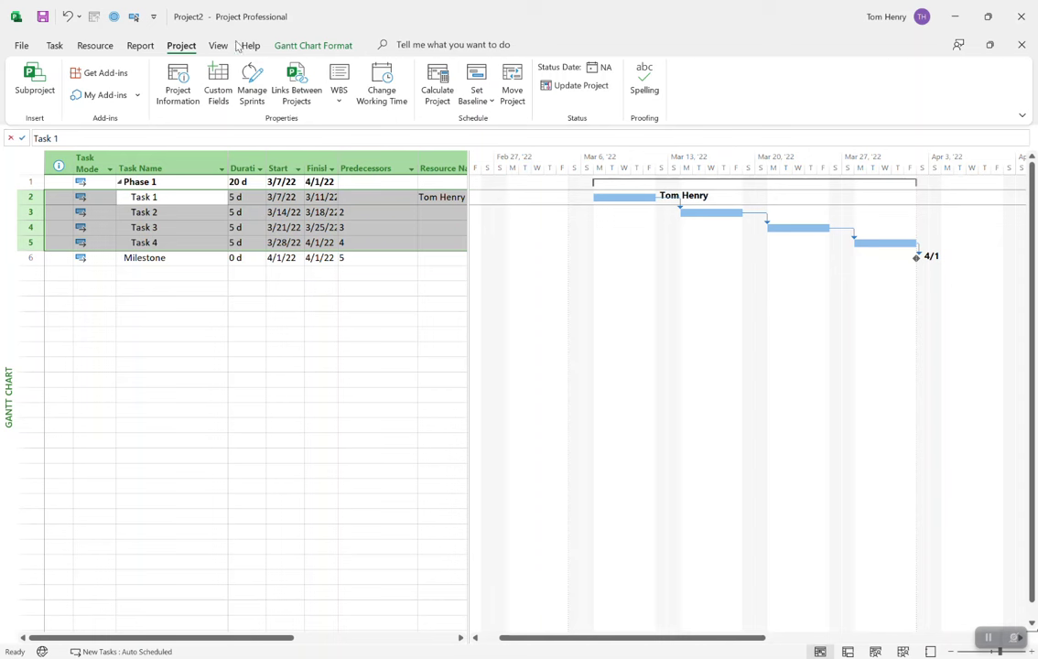
click(218, 46)
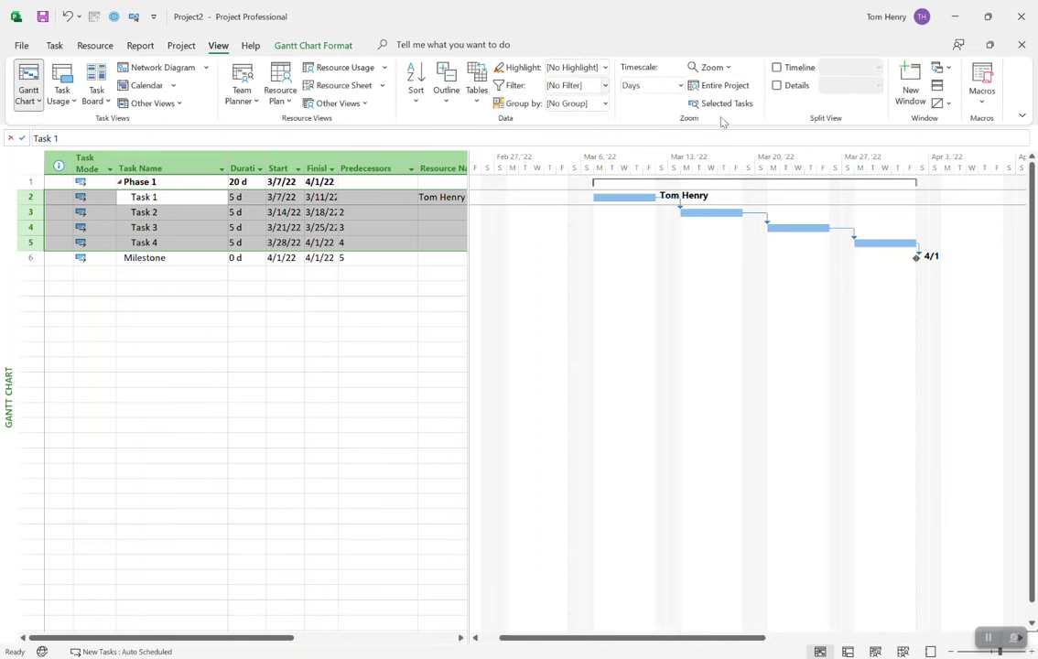
click(777, 67)
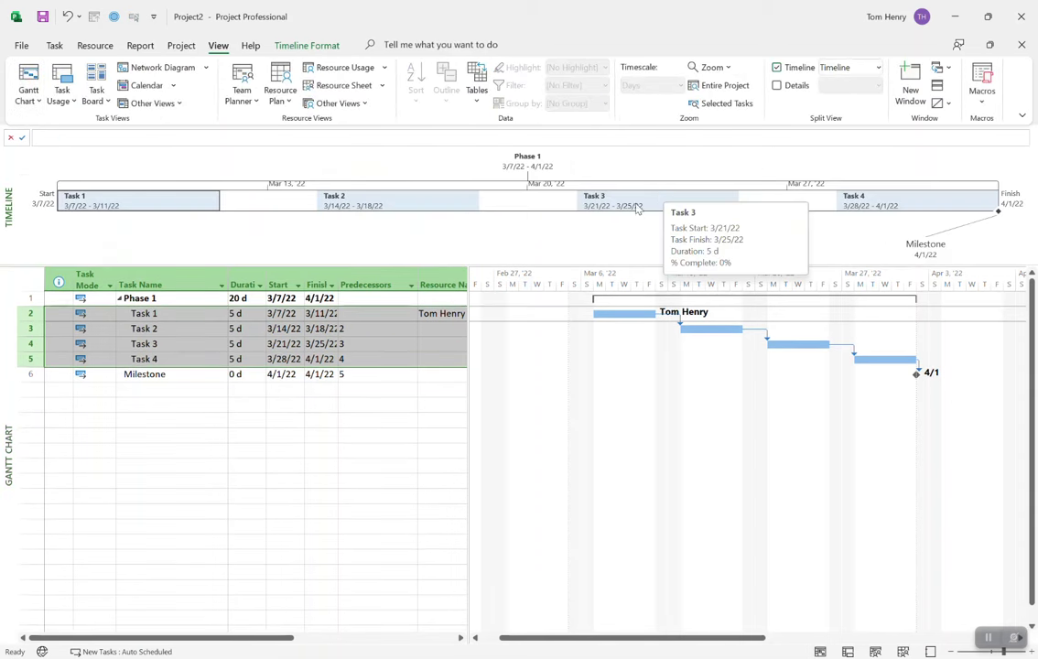
click(777, 68)
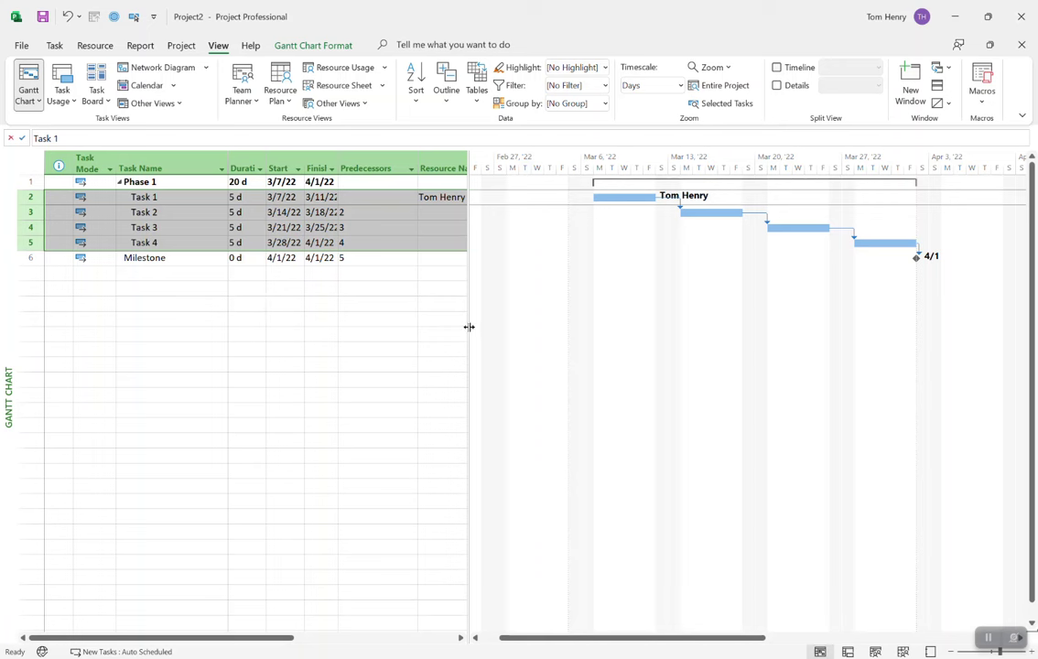
Switch to the Resource Sheet view listing the two $60.00/h work resources
click(161, 274)
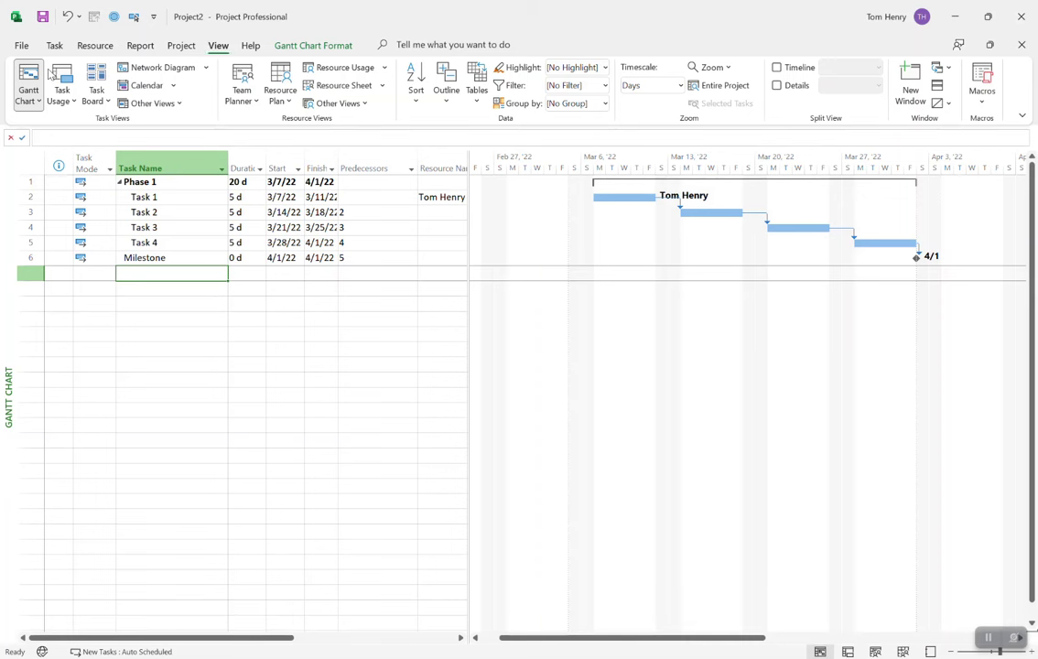
click(91, 48)
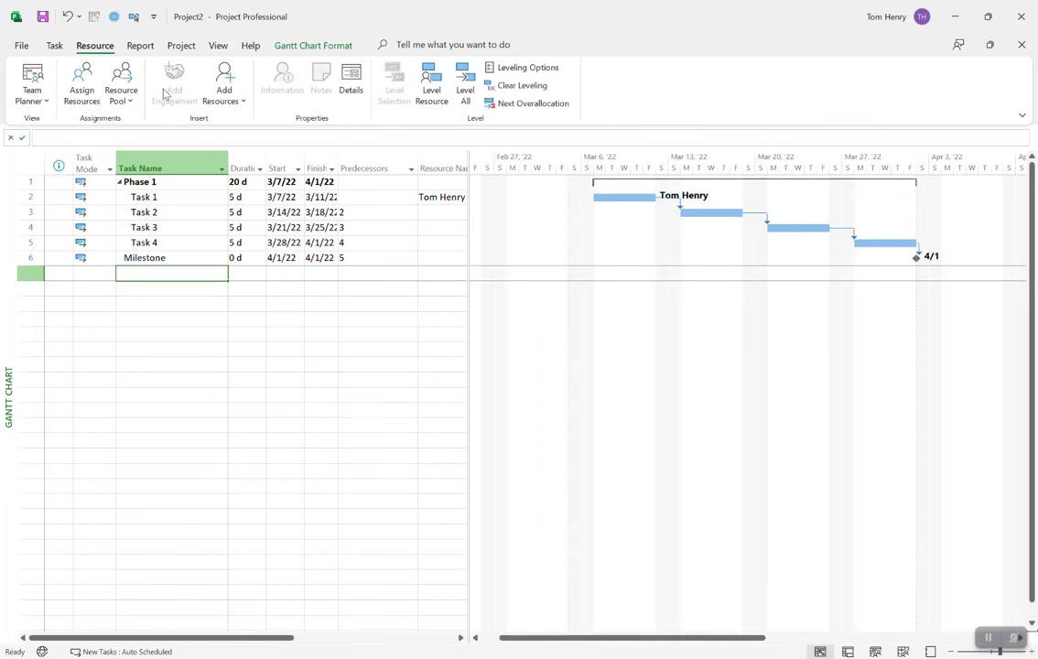
click(218, 47)
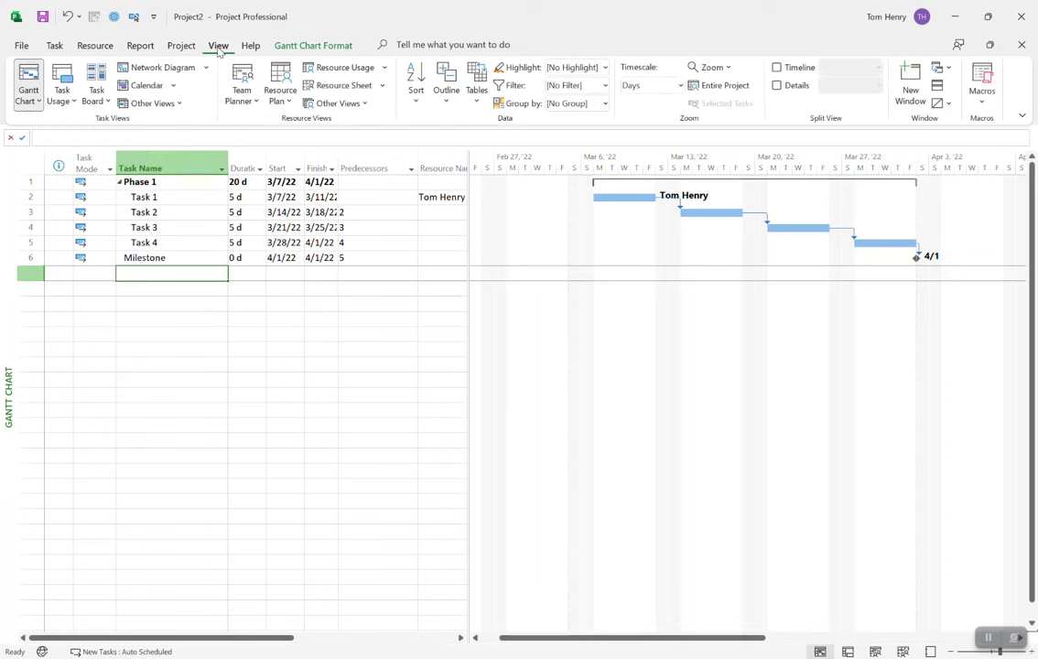
click(337, 90)
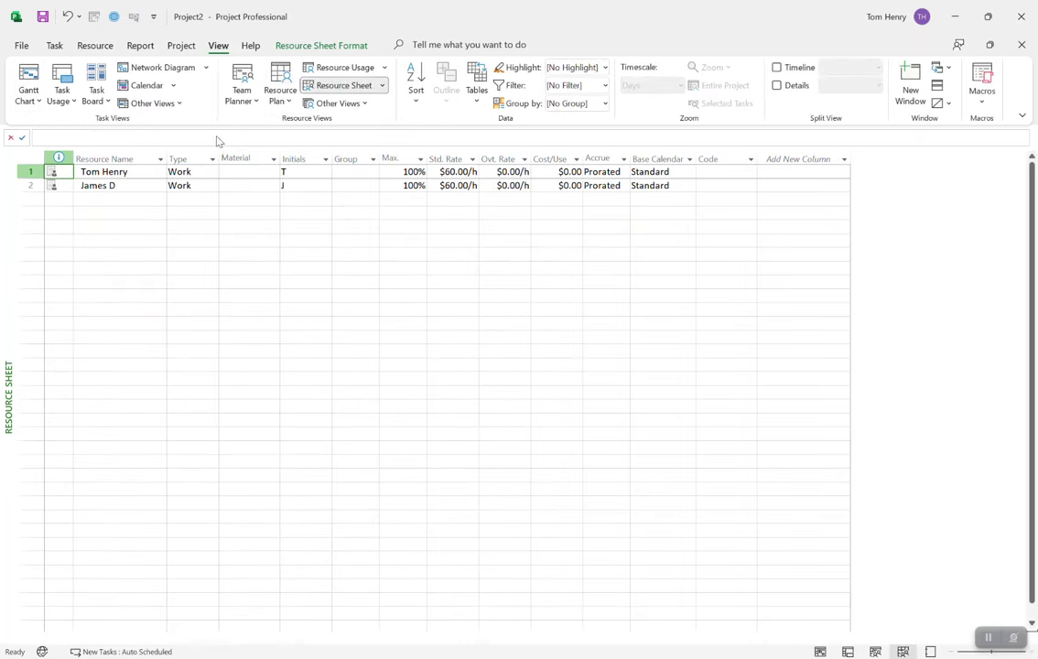
Add a Travel resource in row 3 with type Cost
click(127, 196)
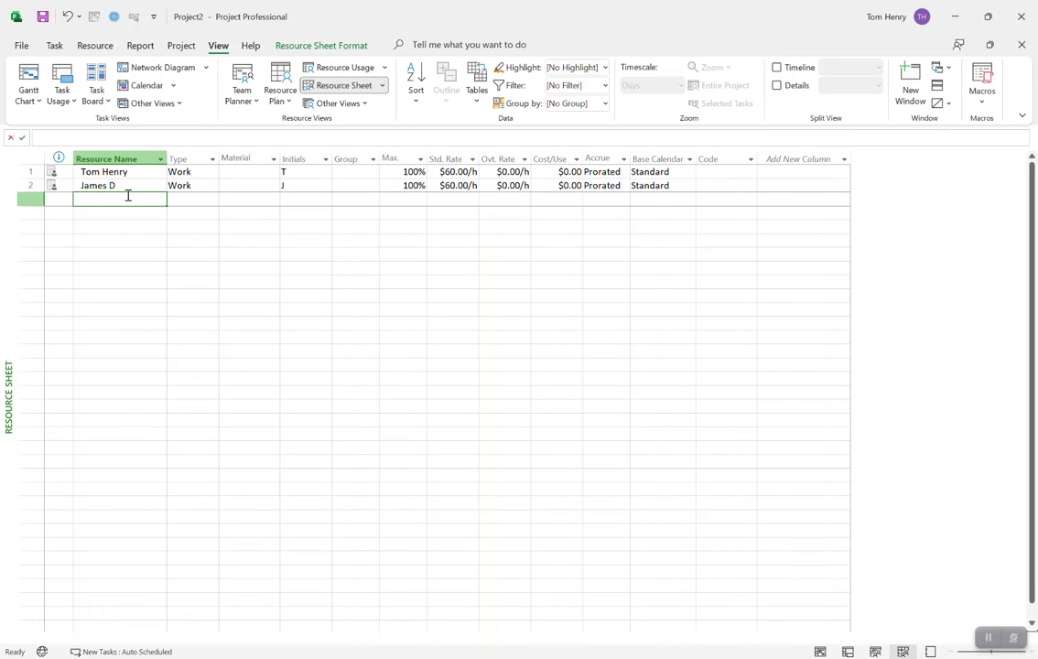
text(Lumber)
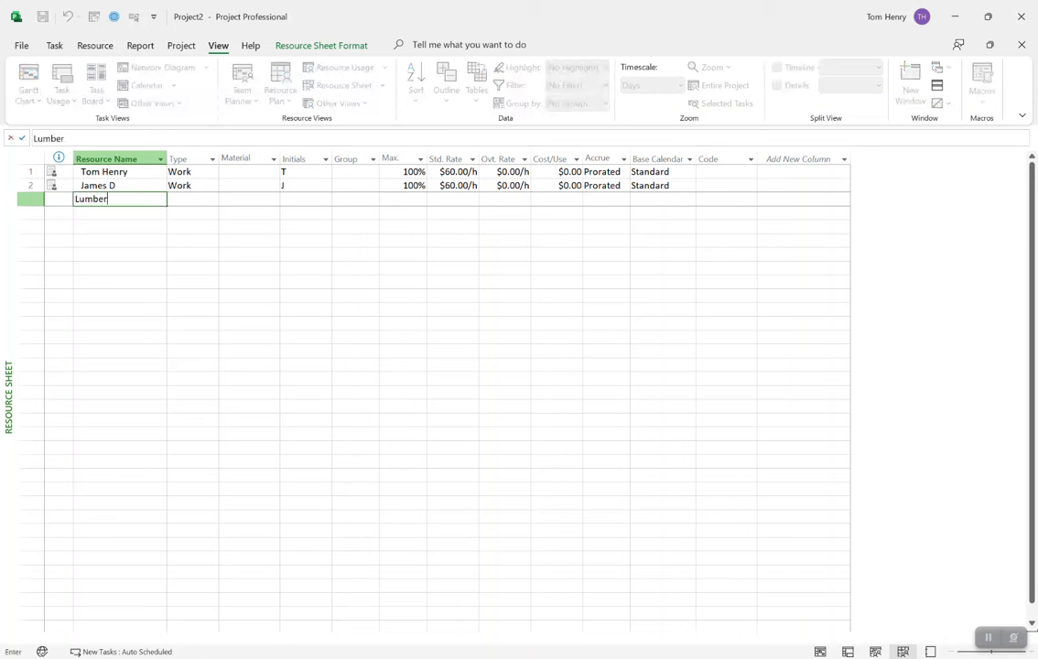
key(Tab)
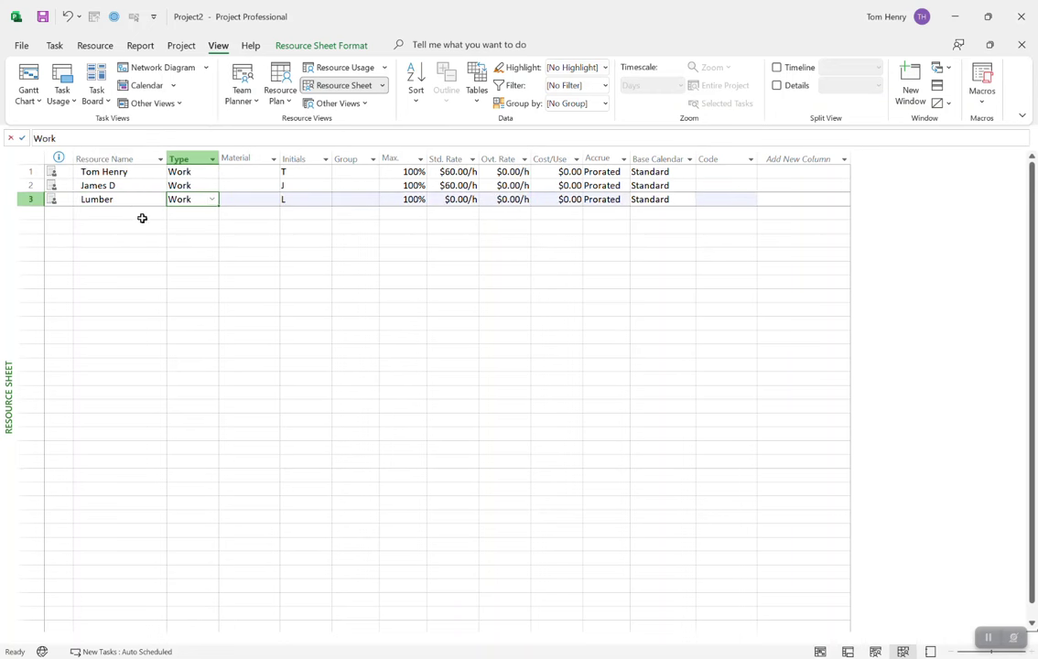
click(129, 200)
text(Trav)
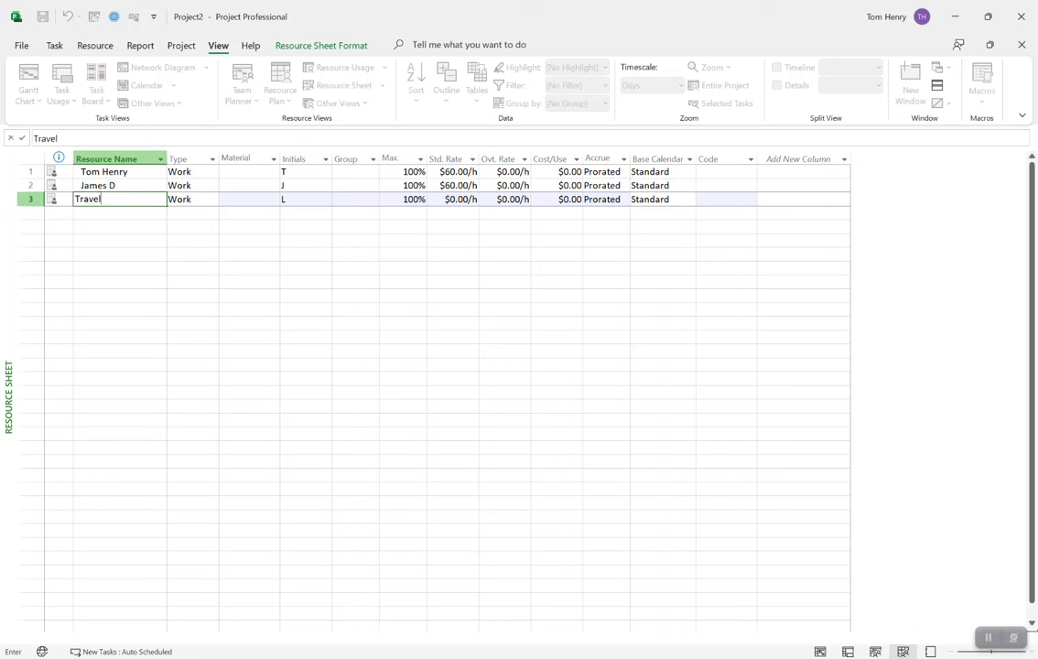
text(el)
key(Tab)
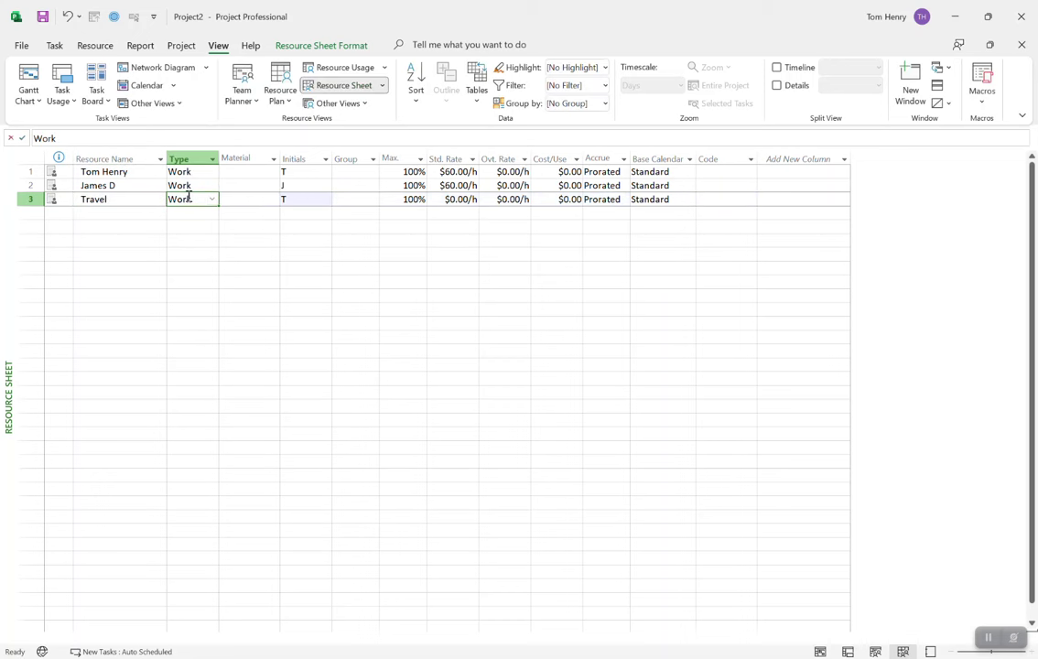
click(211, 199)
click(203, 232)
click(135, 213)
Add a Bricks resource in the next row with type Material
text(Materia)
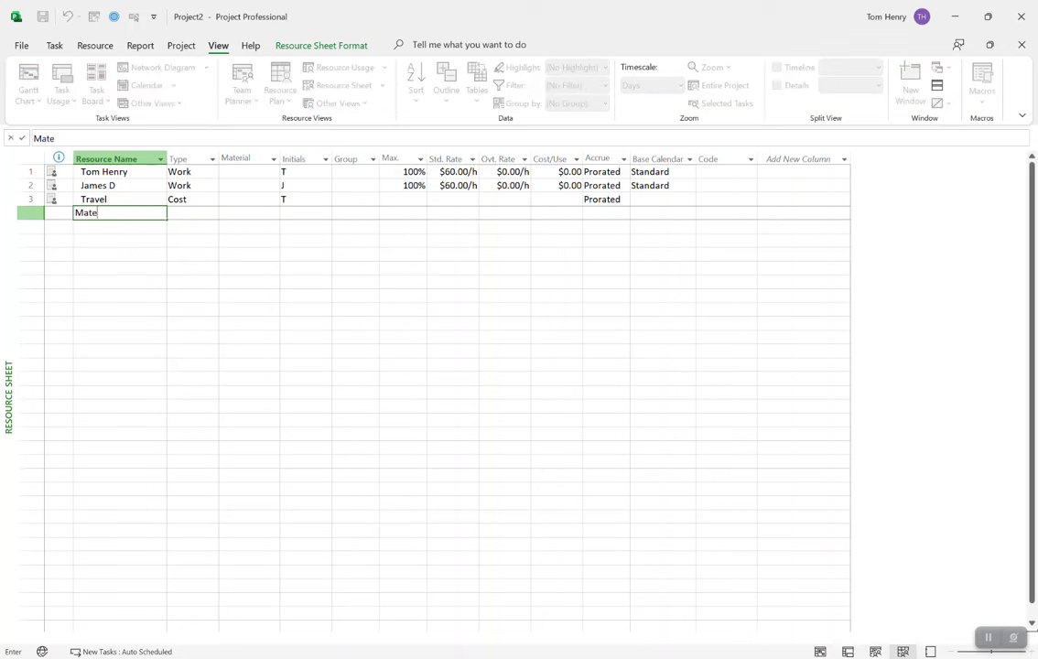
key(BackSpace)
key(BackSpace)
key(BackSpace)
text(Br)
click(207, 213)
click(211, 212)
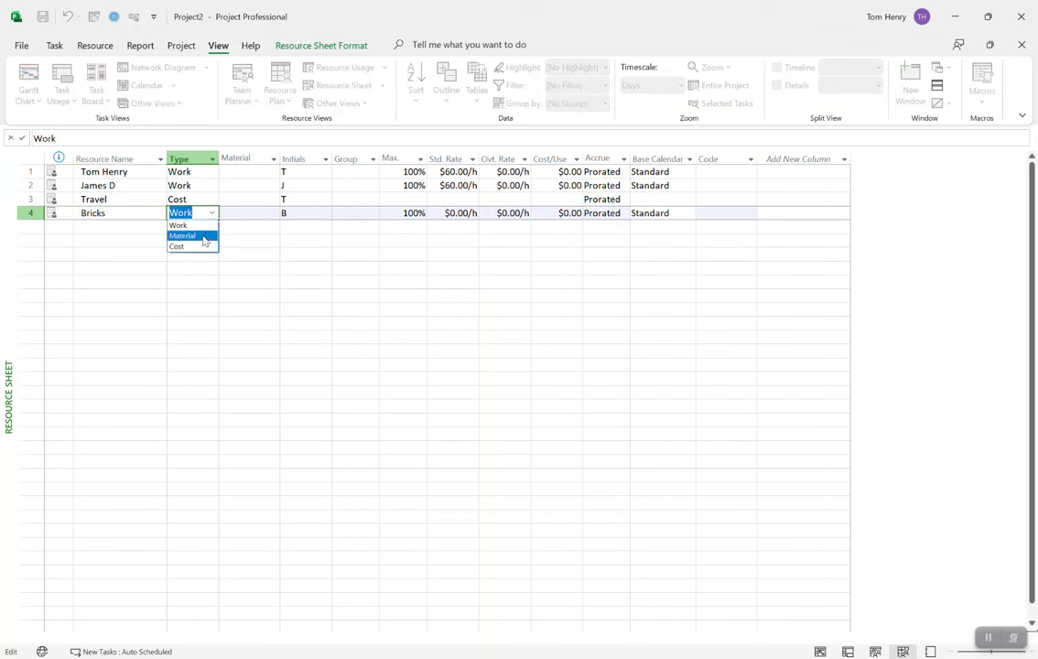
click(183, 235)
click(132, 239)
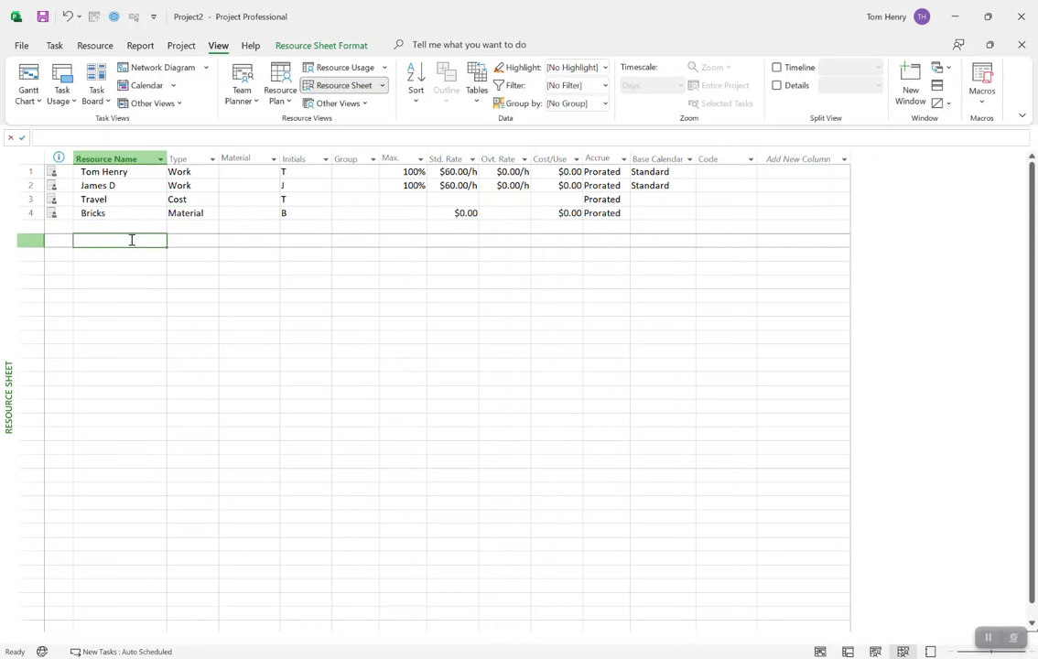
Give Bricks a standard rate of $500.00
click(201, 187)
drag(201, 193, 199, 212)
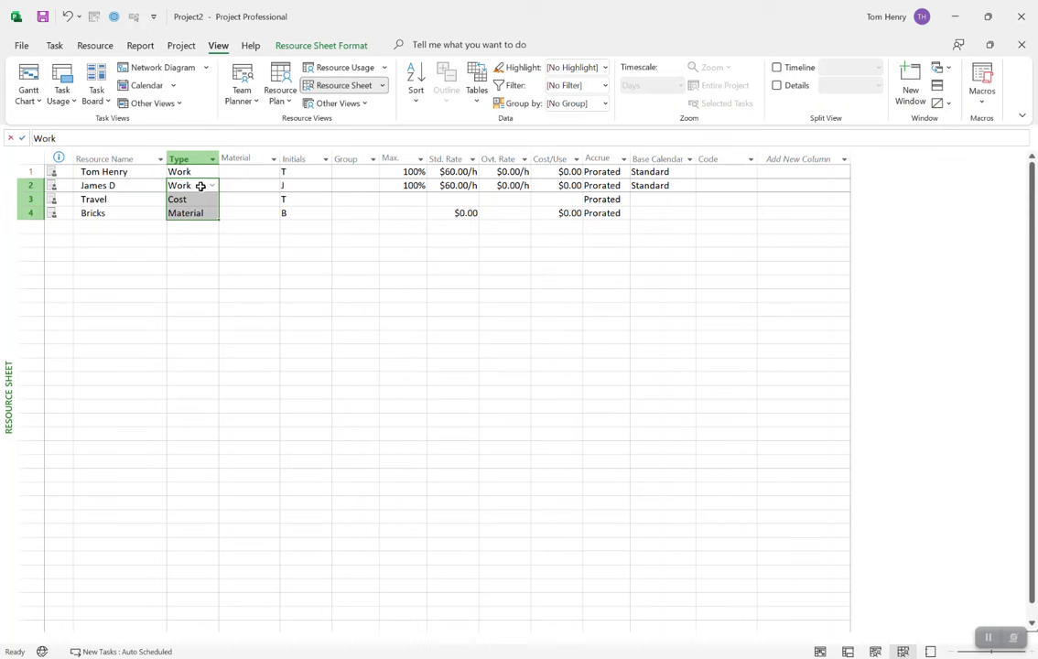
click(196, 201)
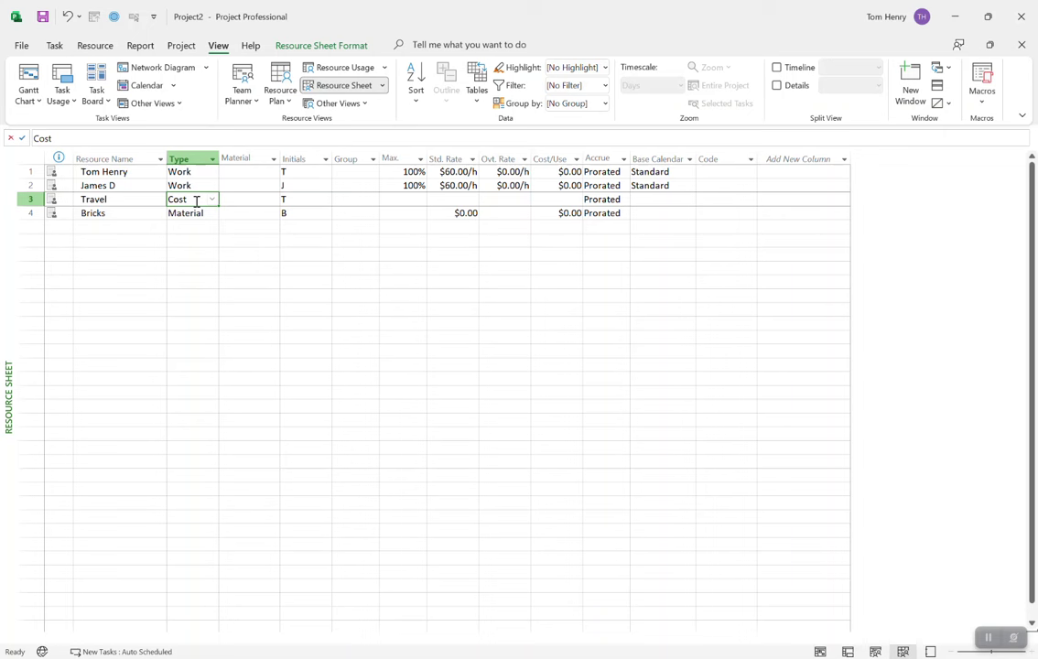
click(195, 211)
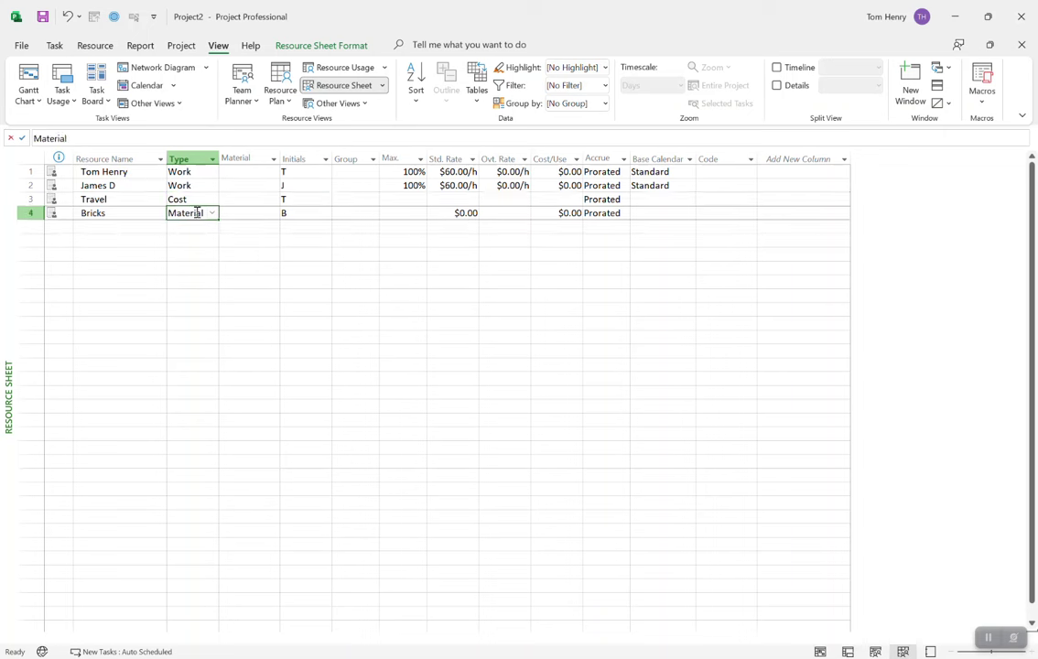
click(468, 213)
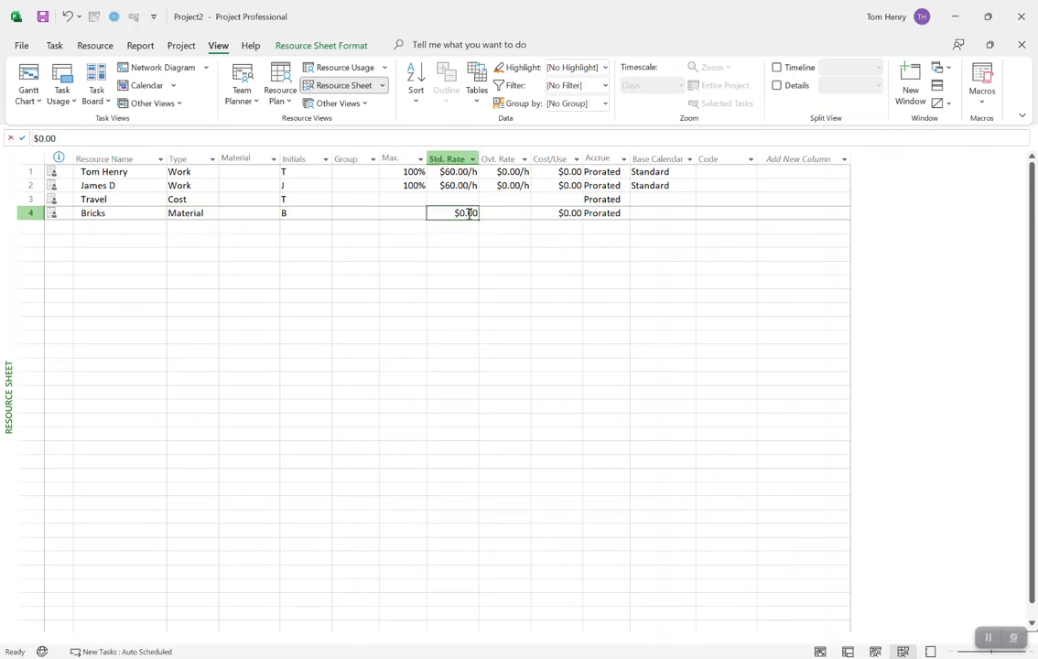
text(500)
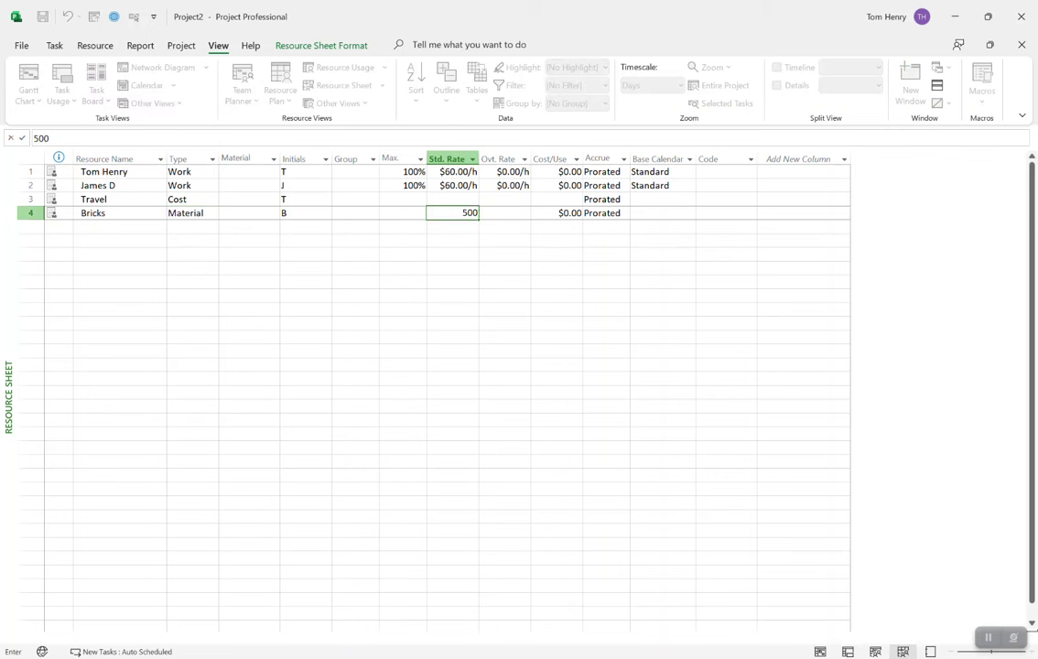
key(Return)
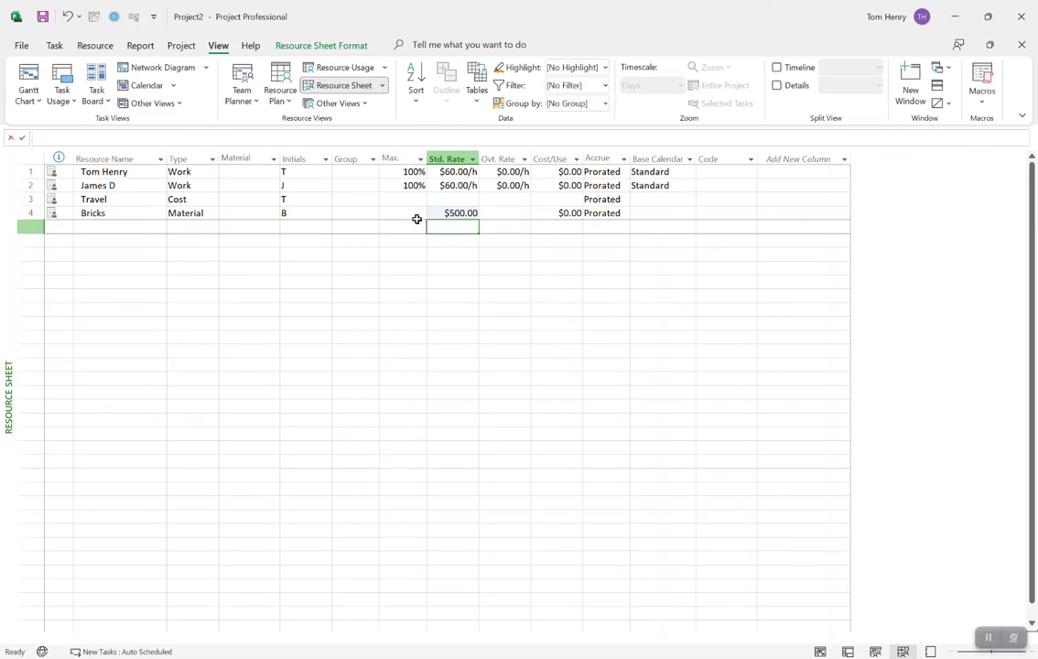
click(264, 222)
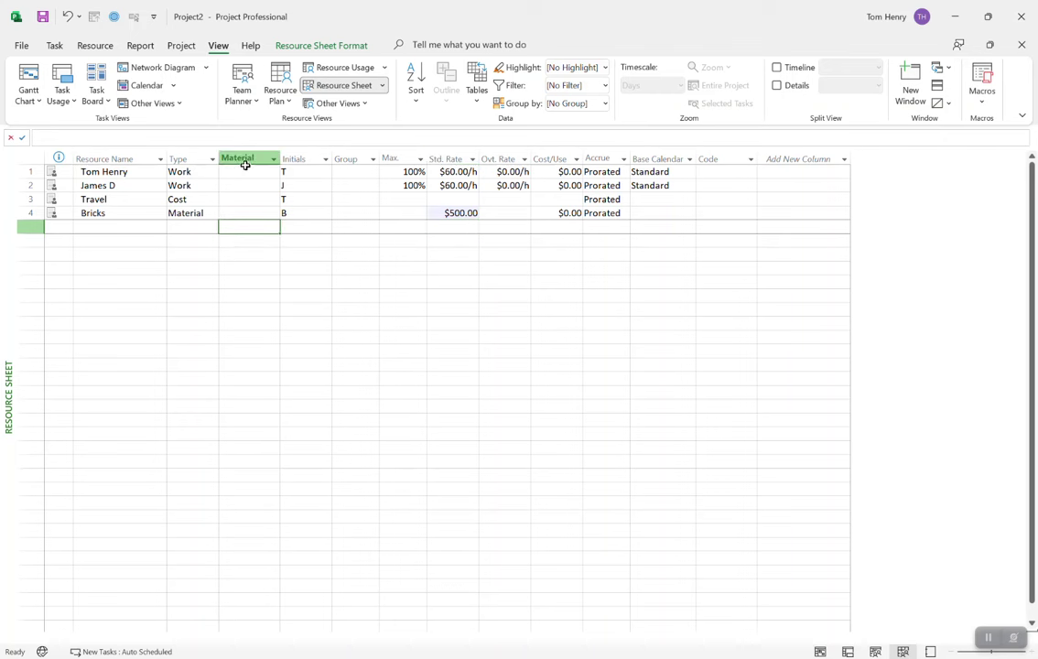
Widen the Material Label column and enter Pallet as Bricks' material label
drag(279, 158, 327, 156)
click(253, 212)
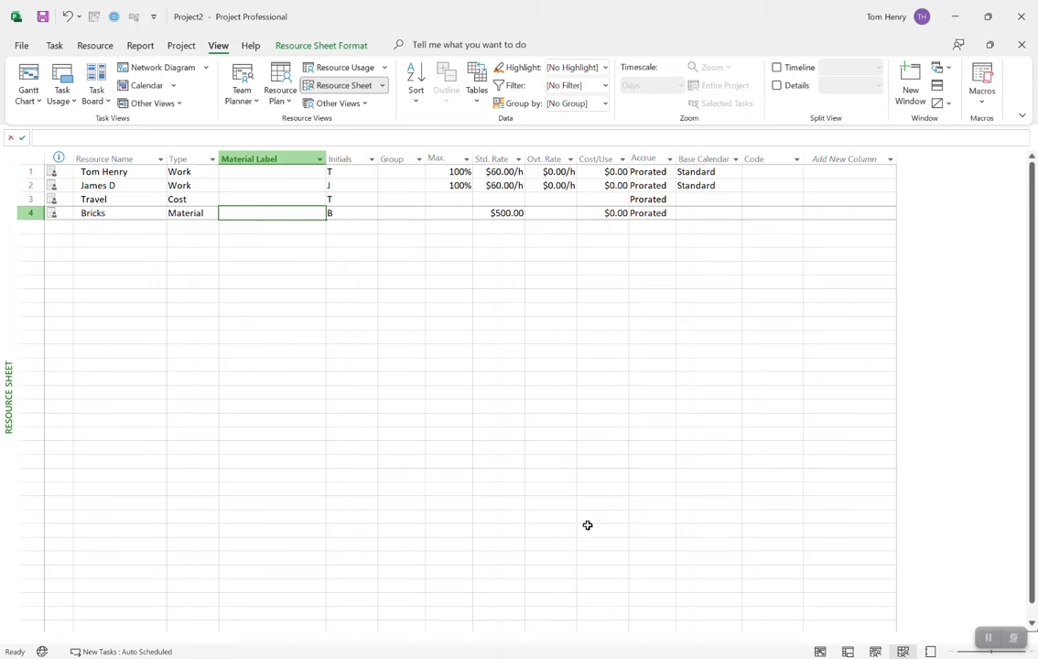
text(Pall)
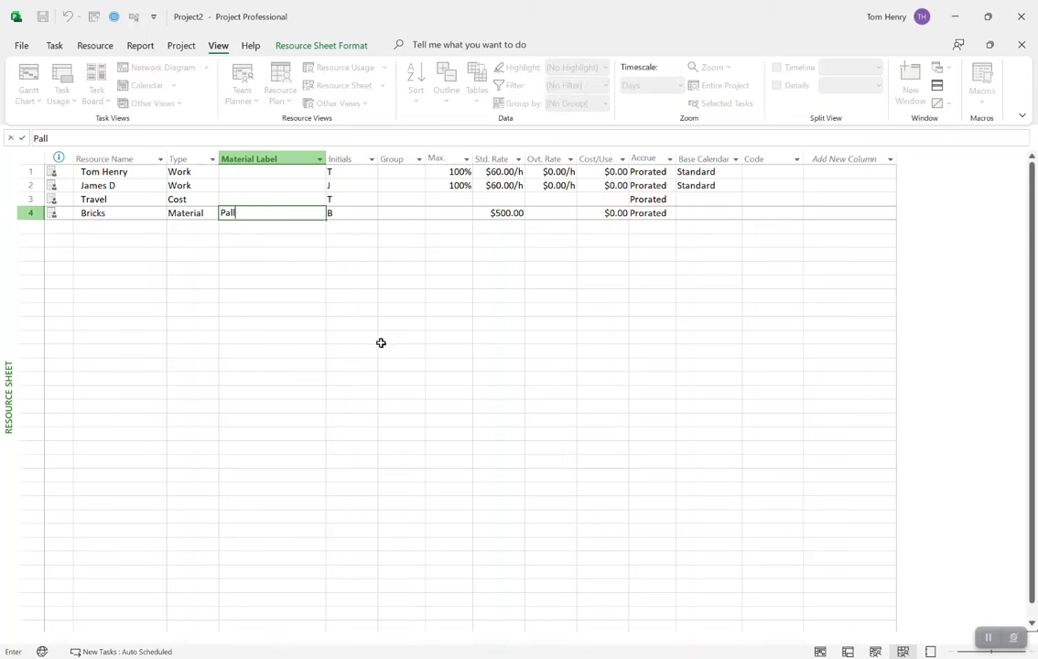
text(et)
key(Tab)
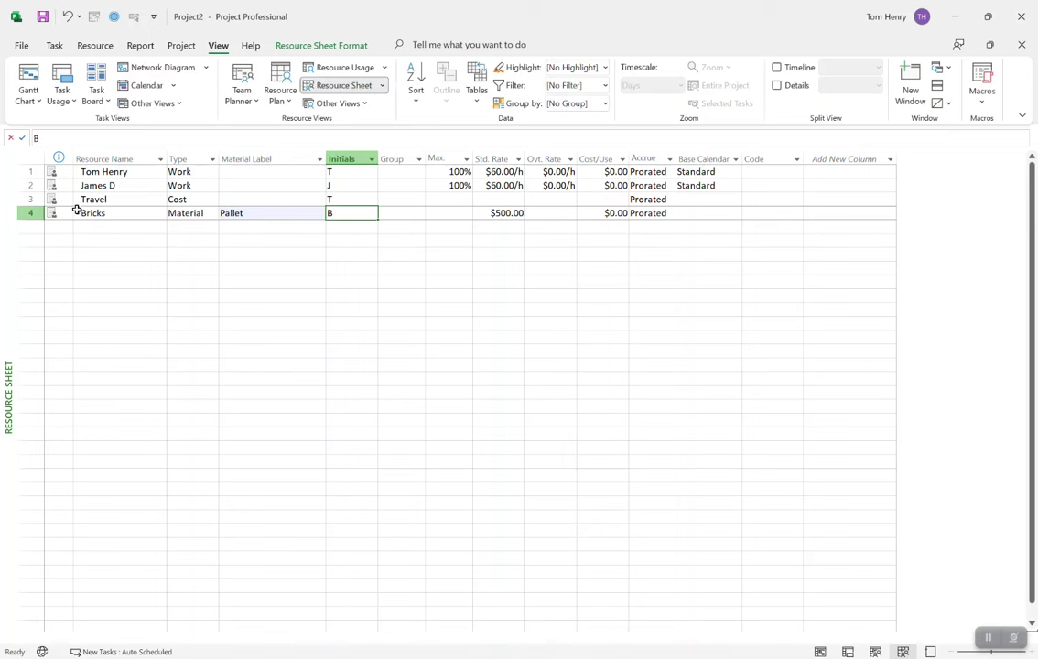
click(505, 212)
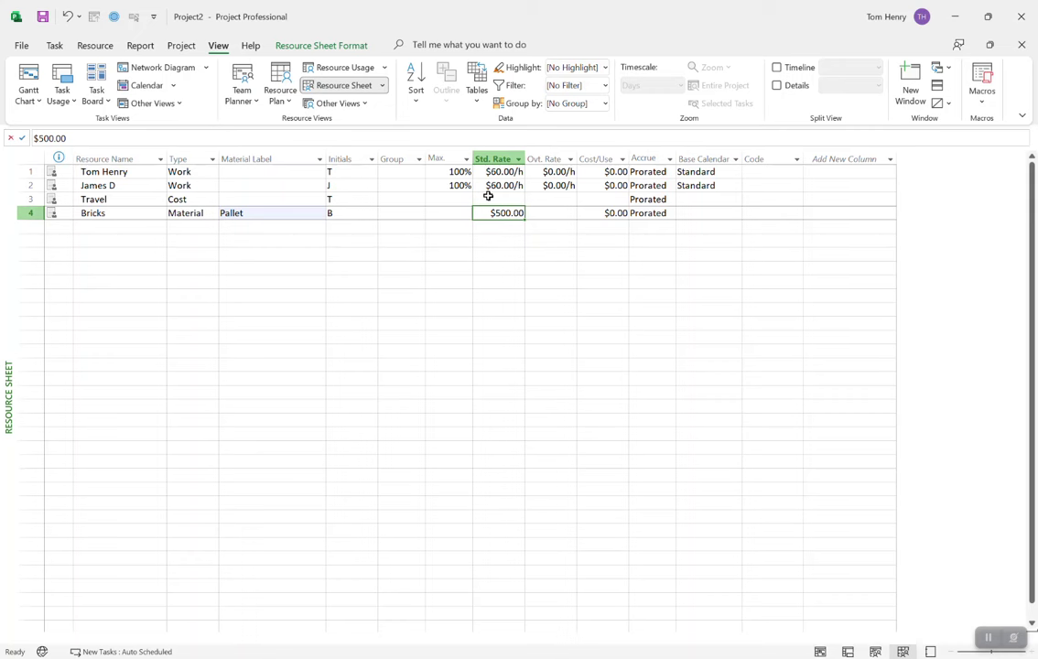
Return to the Gantt chart and assign the first worker to Task 2 via Assign Resources
click(30, 82)
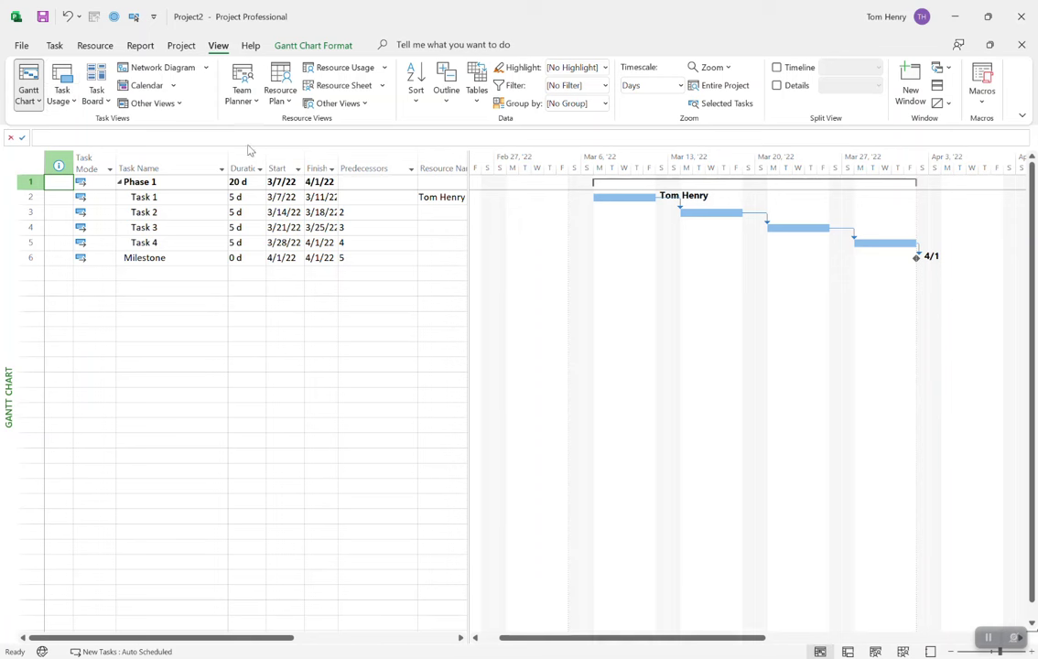
click(191, 199)
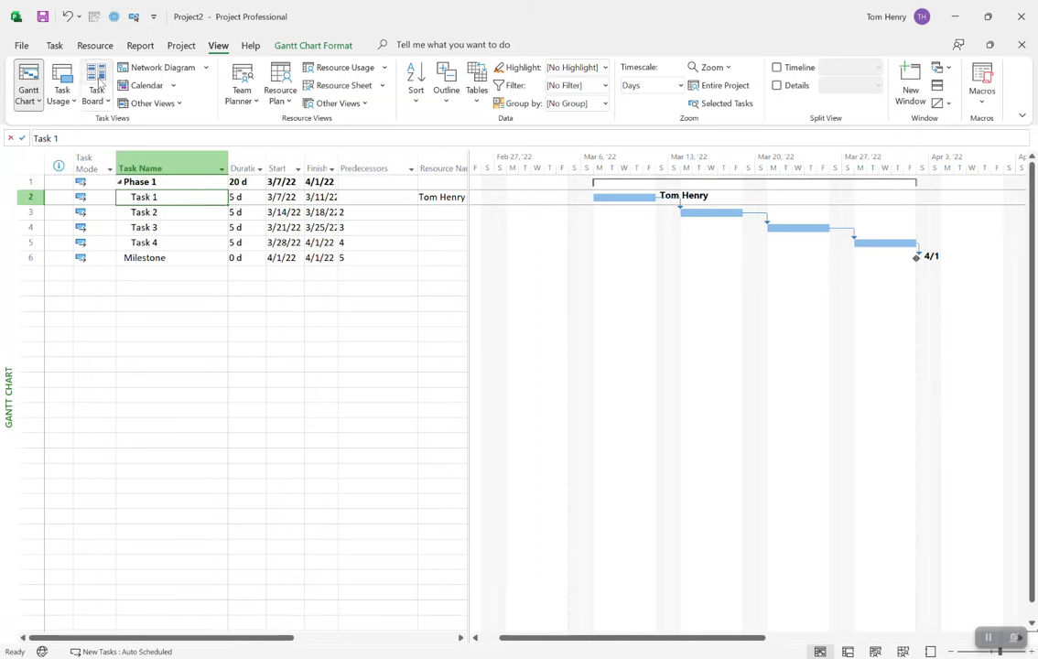
click(94, 44)
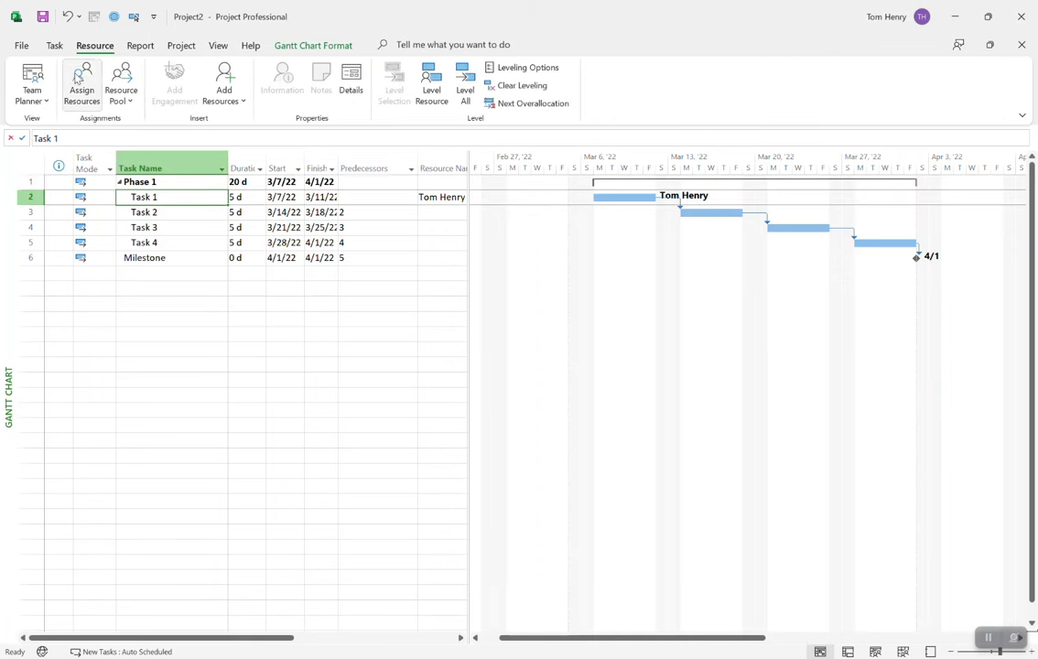
click(92, 79)
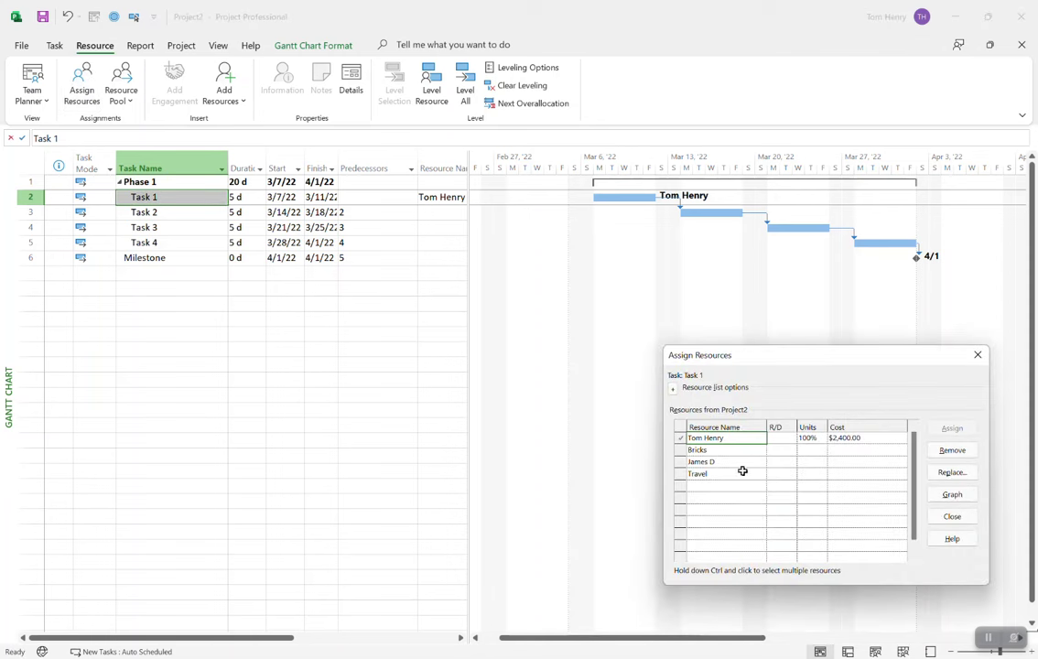
click(203, 213)
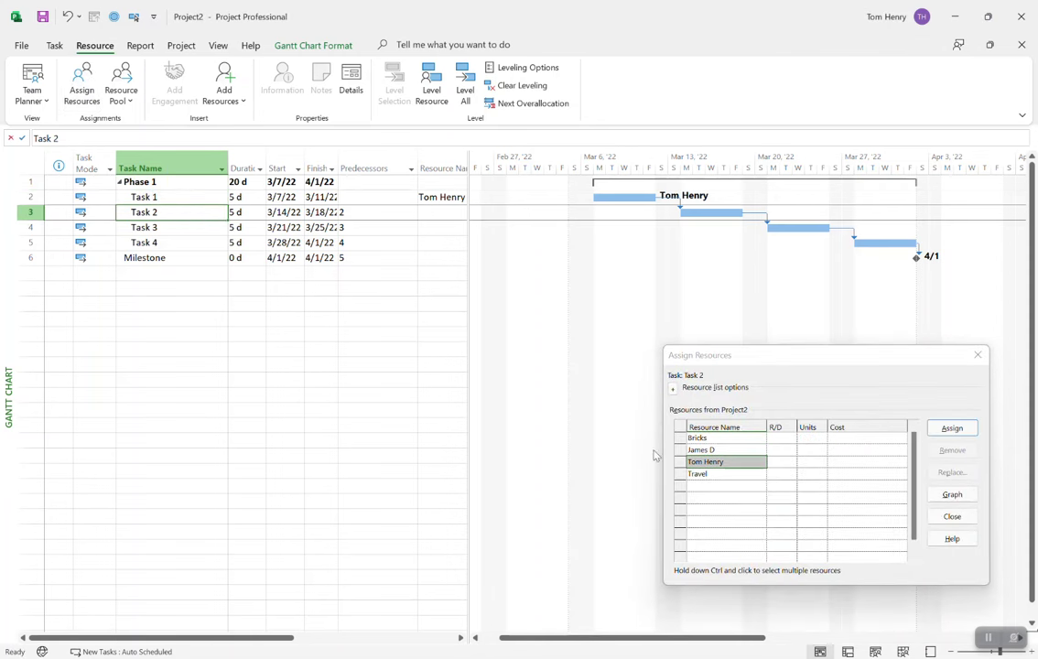
click(952, 427)
drag(852, 364, 534, 316)
Assign the second worker to Tasks 1–3 and to Task 4
drag(162, 200, 160, 231)
click(398, 426)
click(393, 414)
click(628, 381)
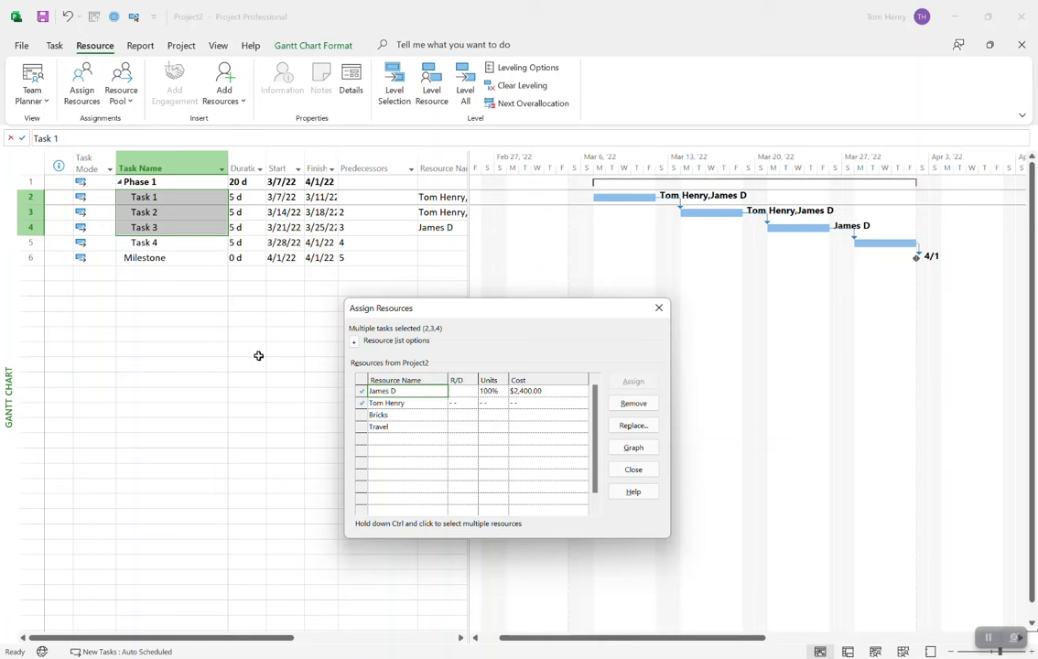
click(232, 216)
click(211, 257)
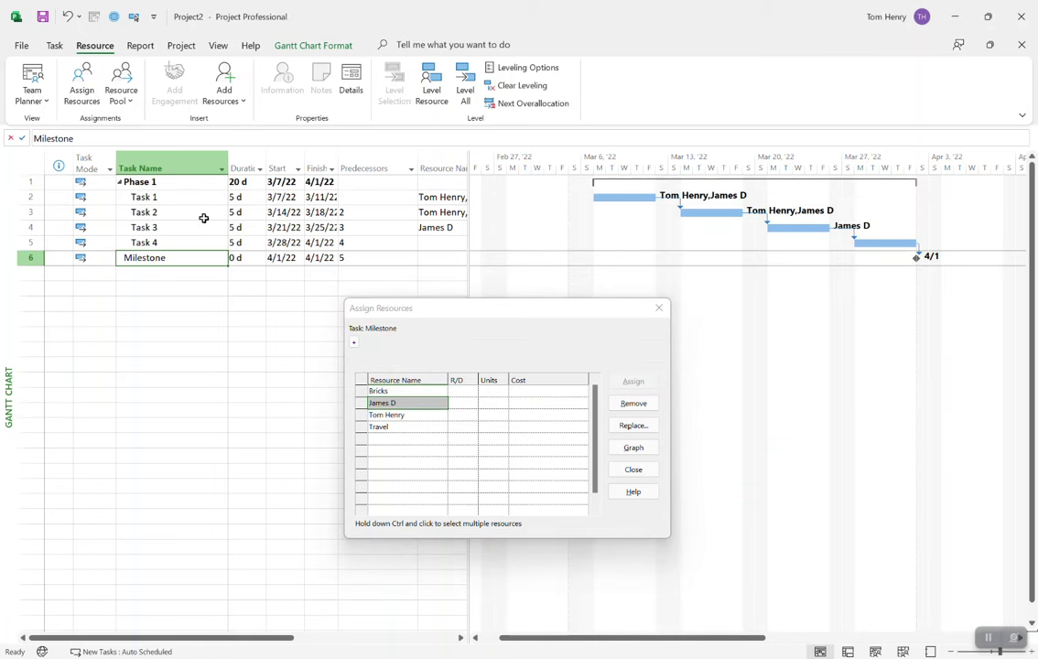
click(186, 242)
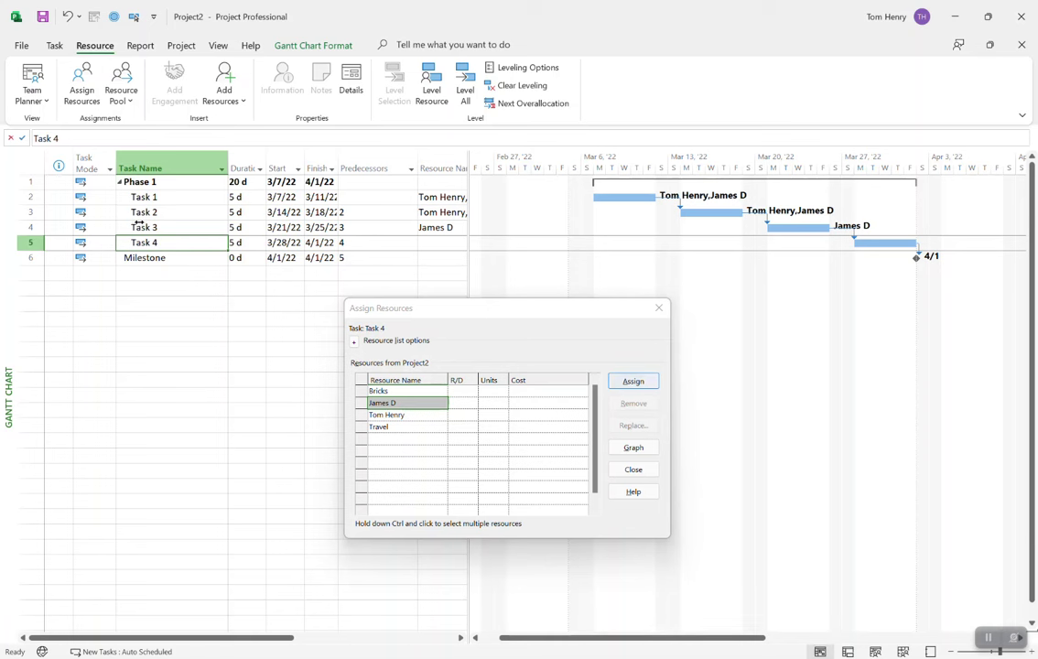
click(634, 380)
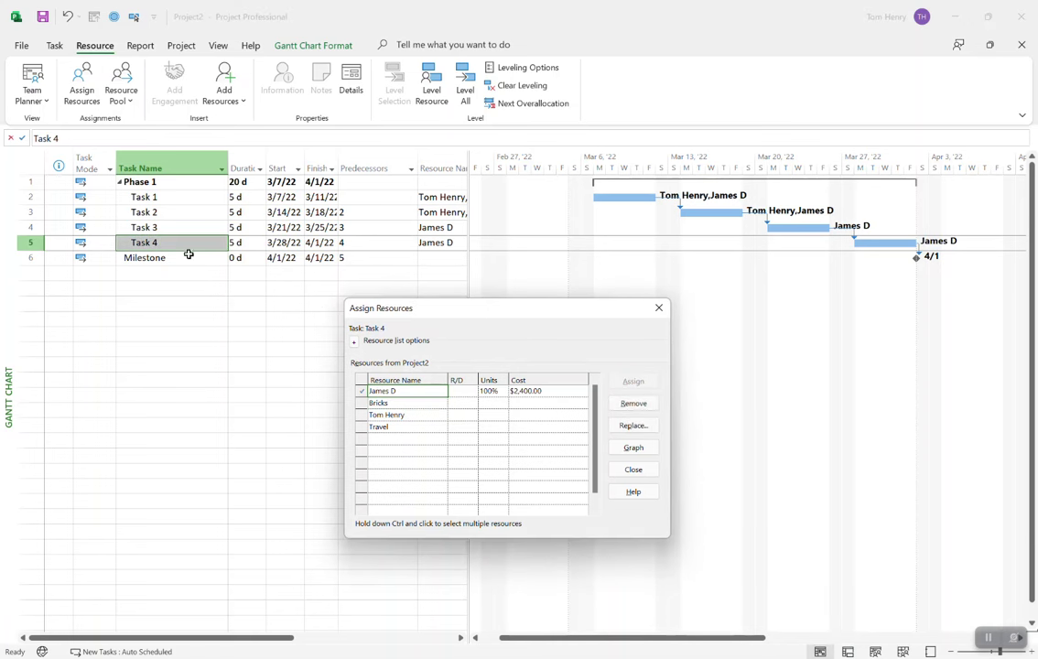
click(171, 345)
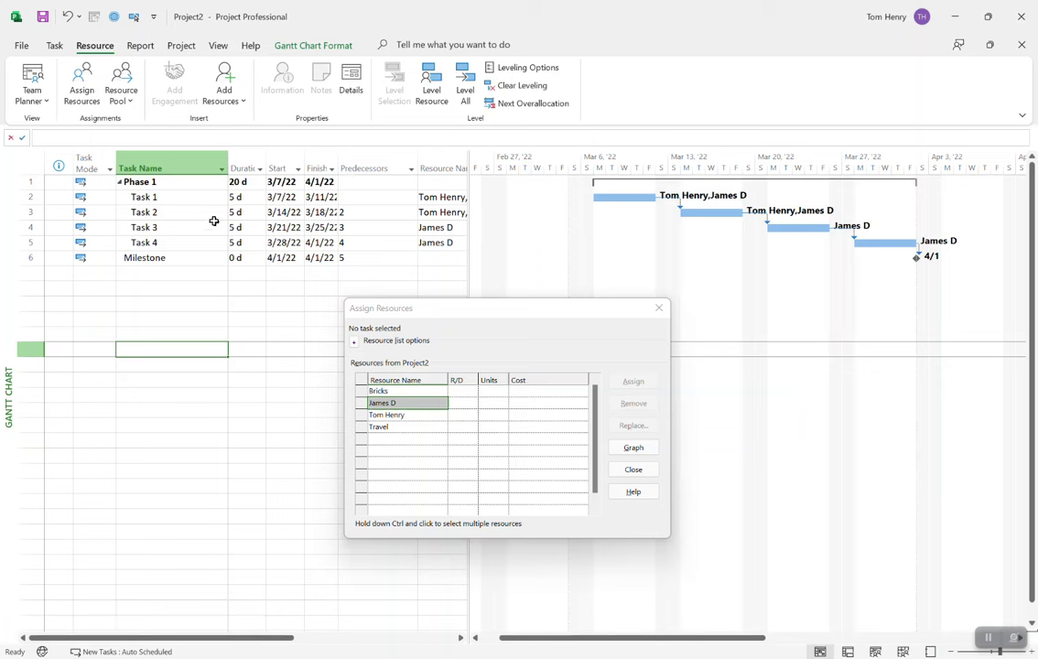
Assign Travel to Phase 1 with a $500.00 cost and close Assign Resources
click(172, 183)
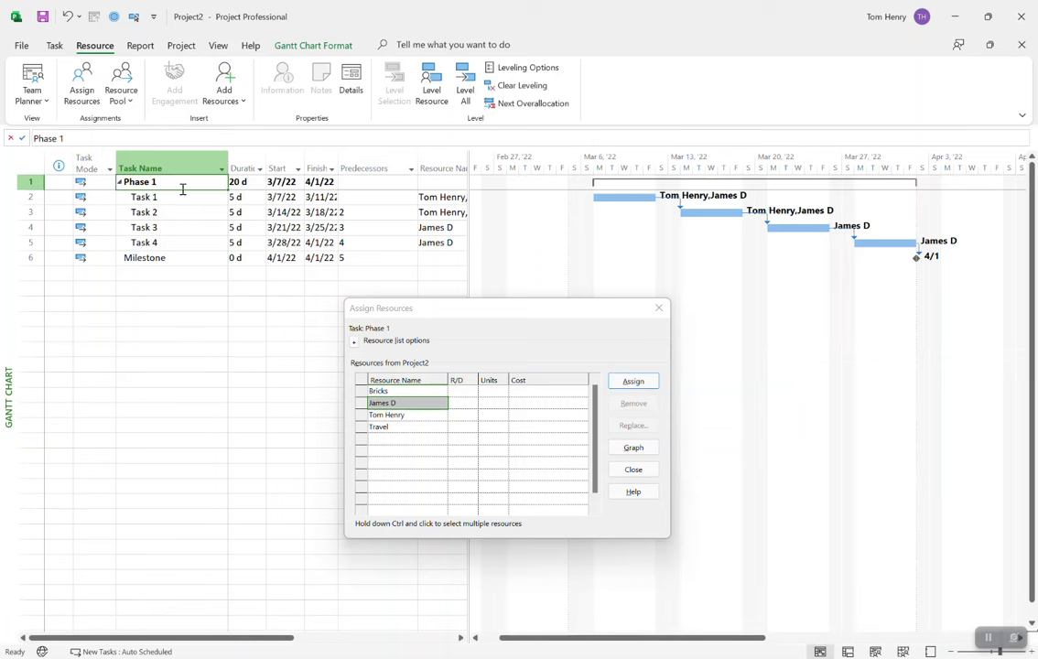
click(397, 427)
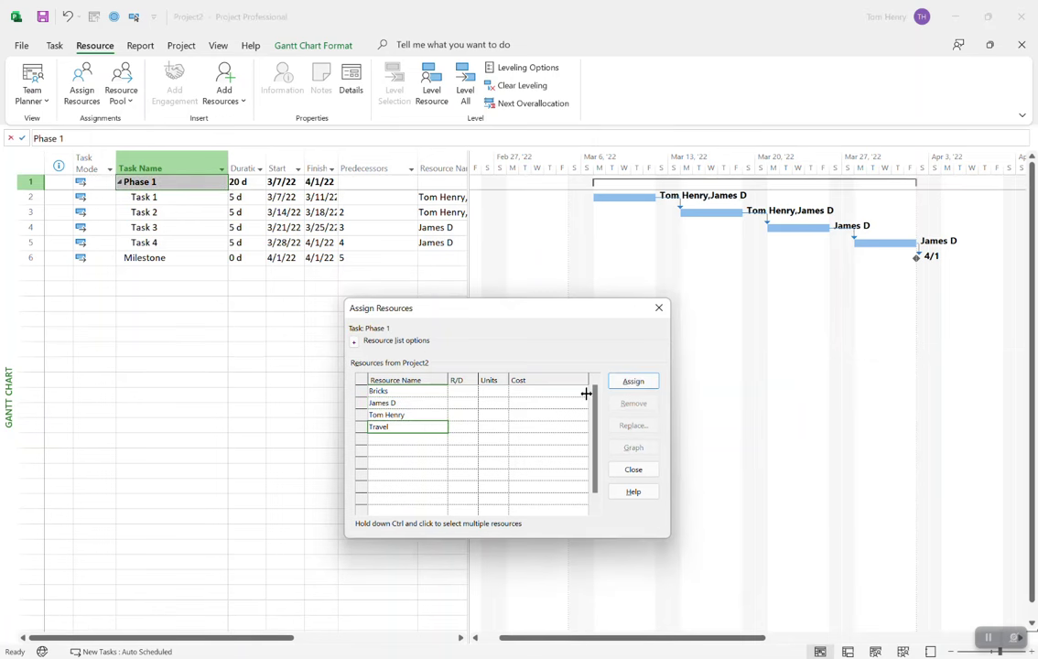
click(633, 383)
click(555, 389)
text(500)
key(Return)
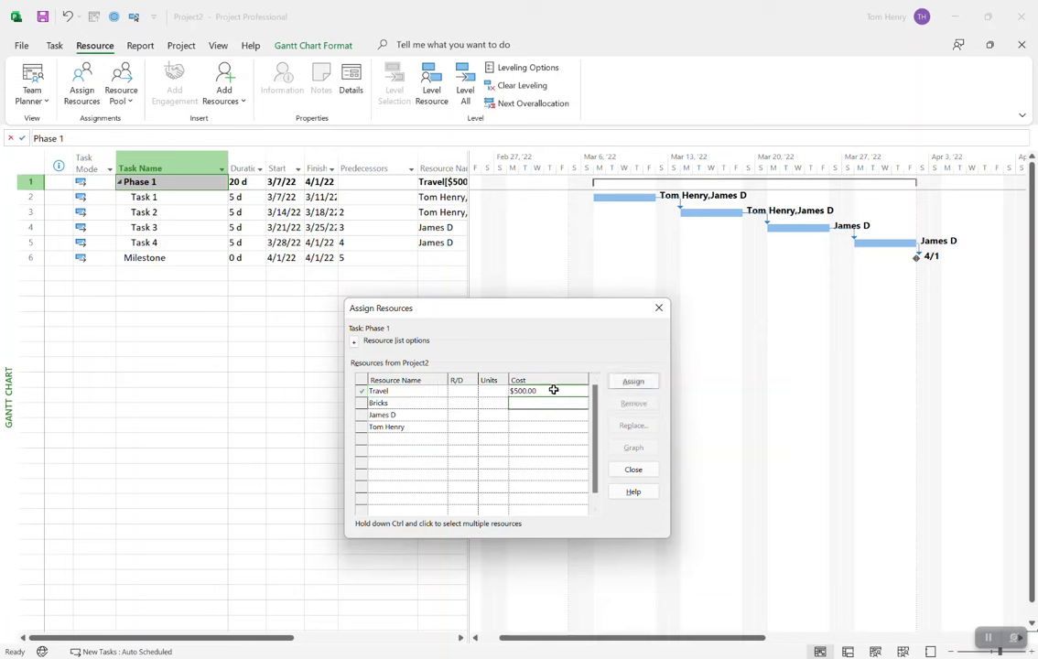
click(223, 289)
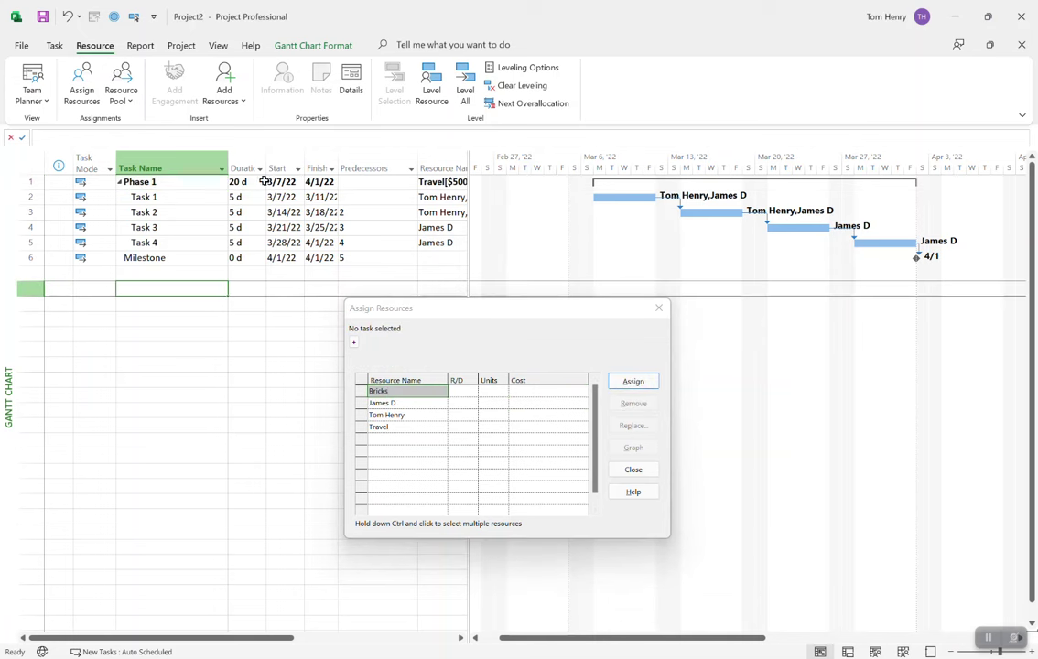
click(632, 469)
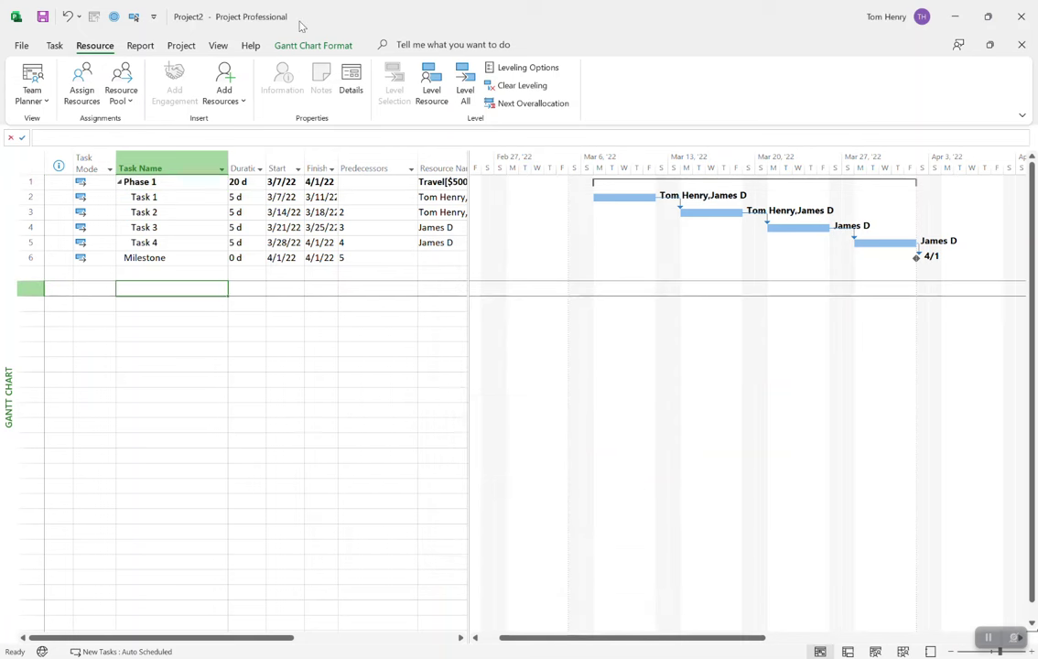
Insert a Cost column before Outline Code, showing Phase 1 at $14,900.00
drag(468, 246, 678, 247)
click(519, 166)
right_click(519, 166)
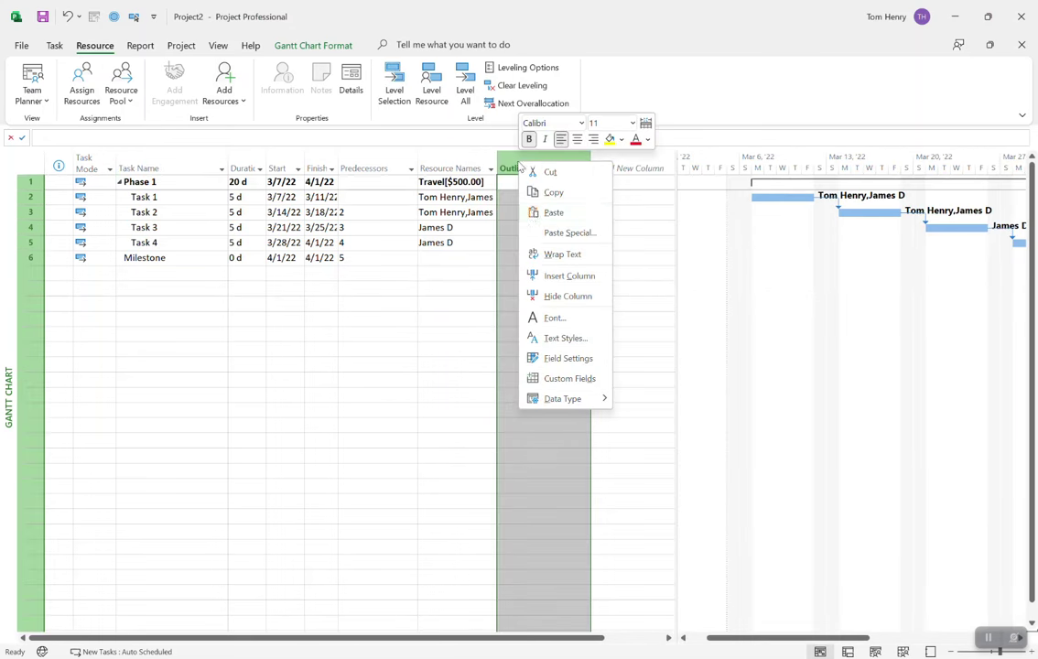
click(554, 274)
text(cost)
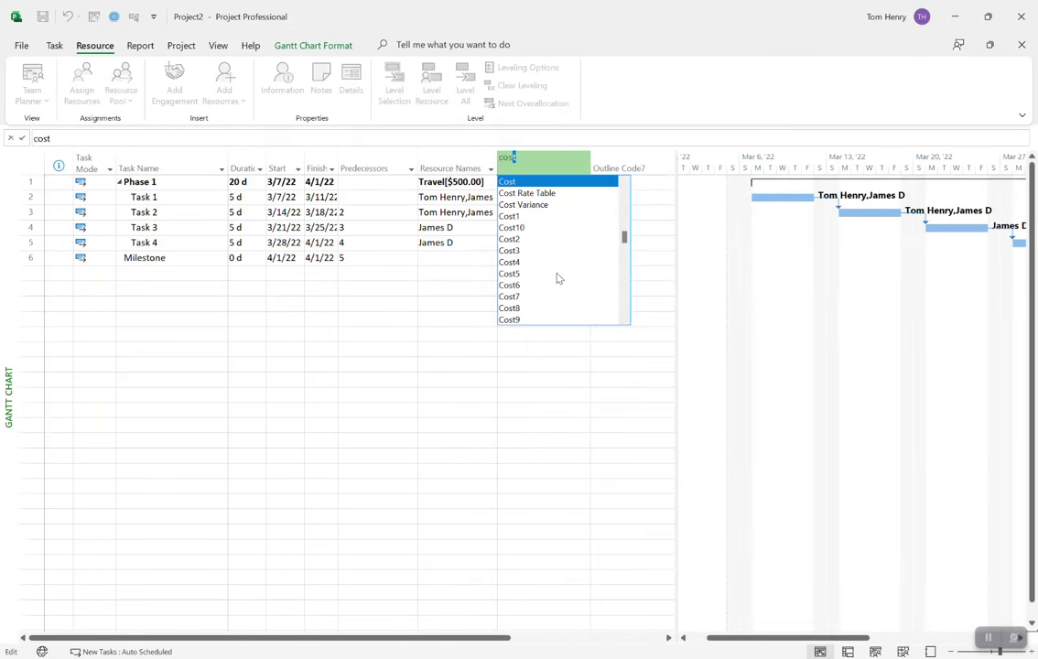
key(Return)
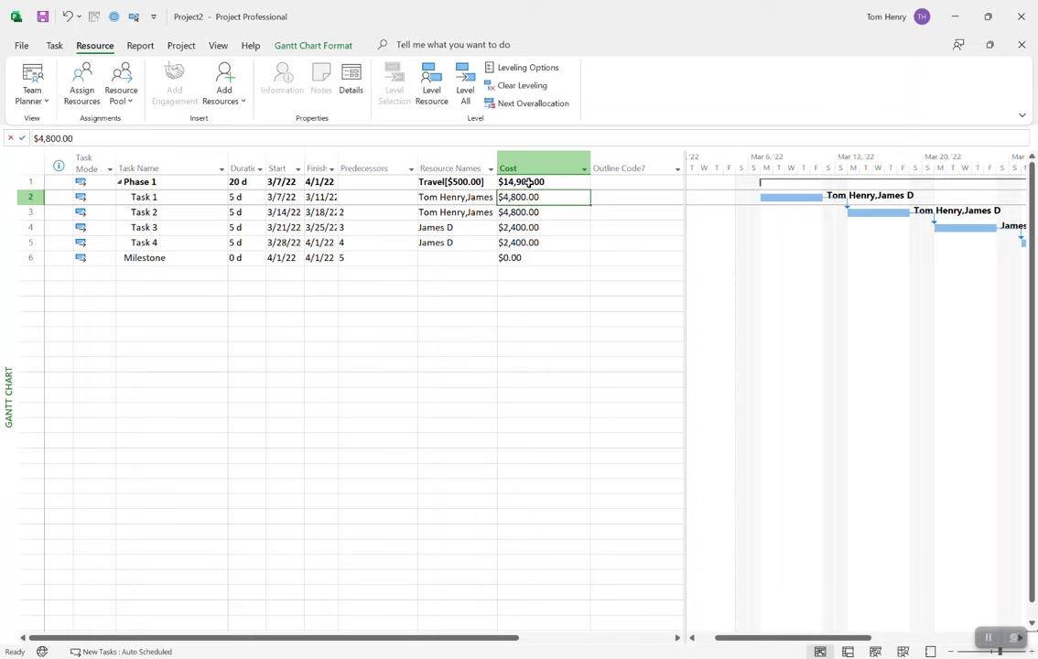
click(527, 182)
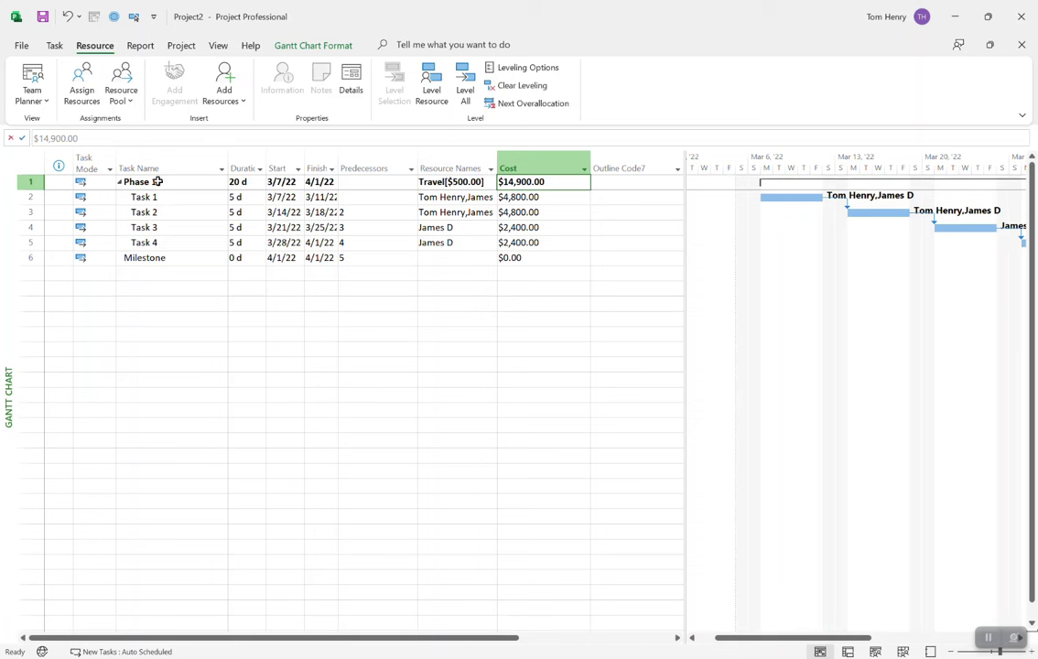
Turn on Project Summary Task on the Gantt Chart Format tab, showing the Project2 row
click(181, 45)
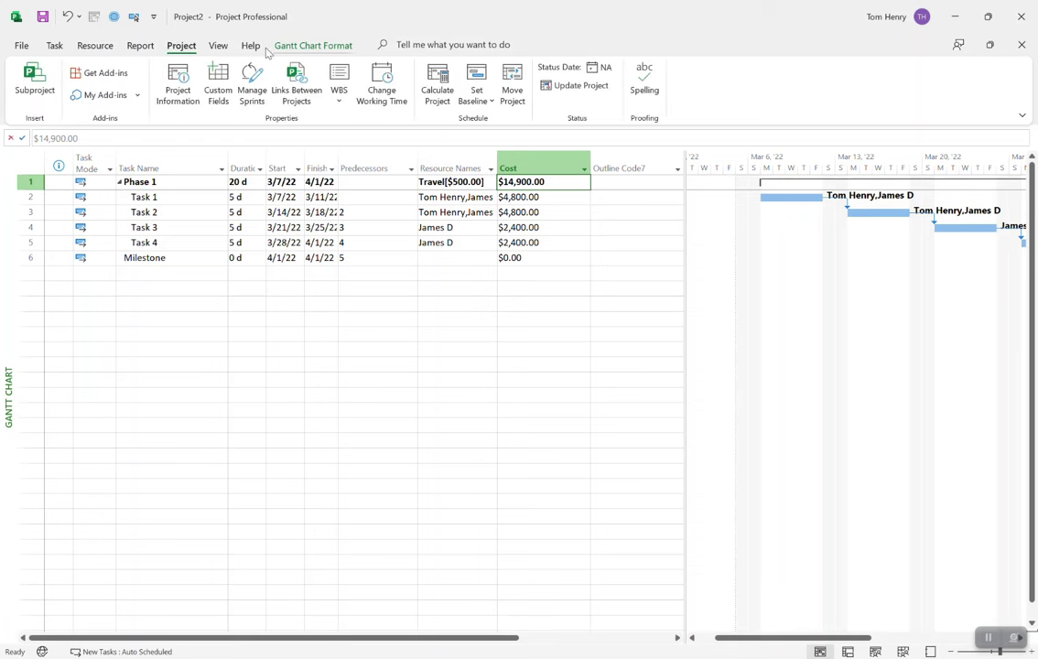
click(218, 45)
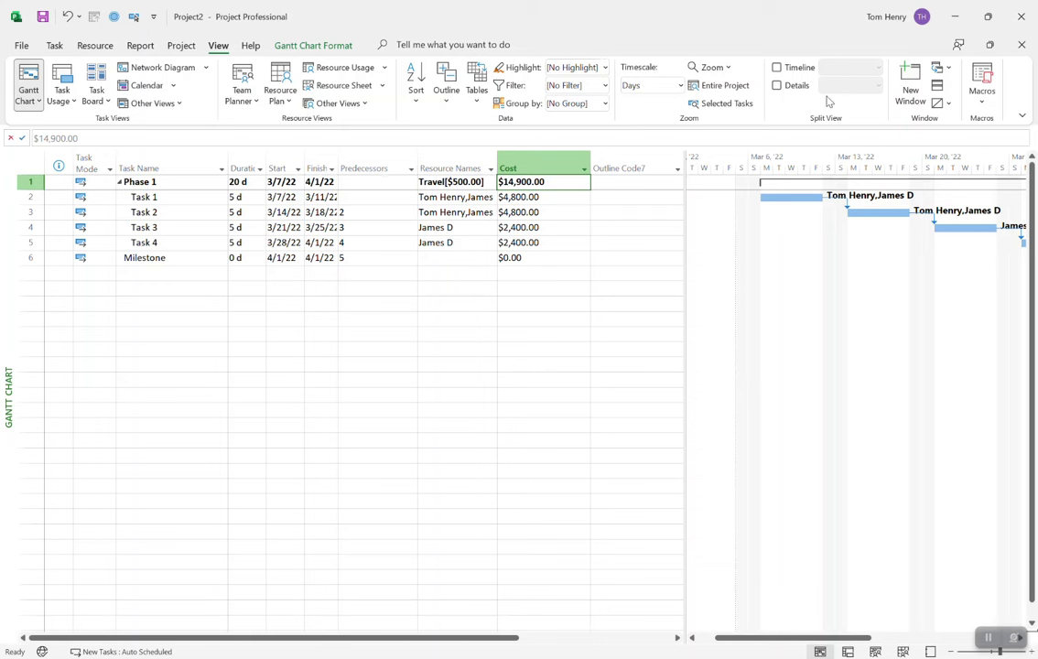
click(311, 46)
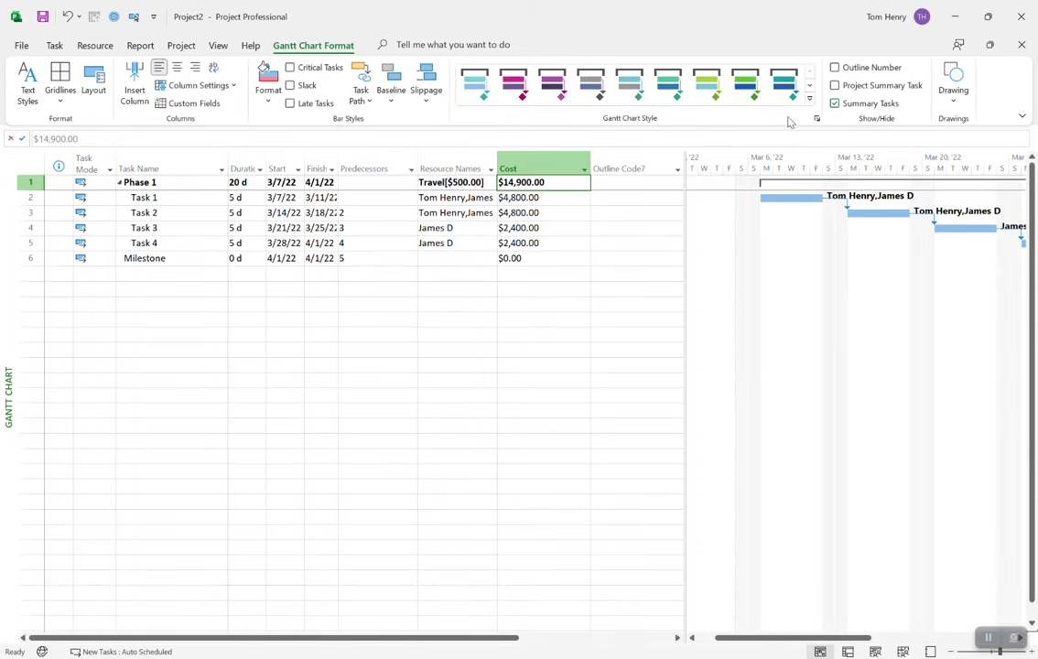
click(834, 85)
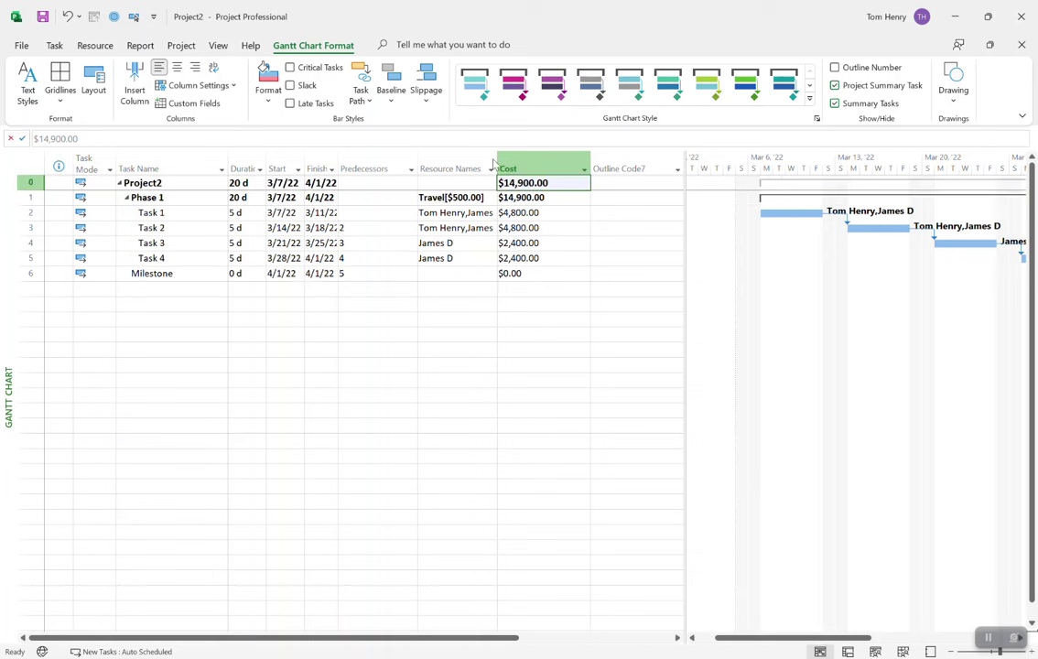
click(23, 182)
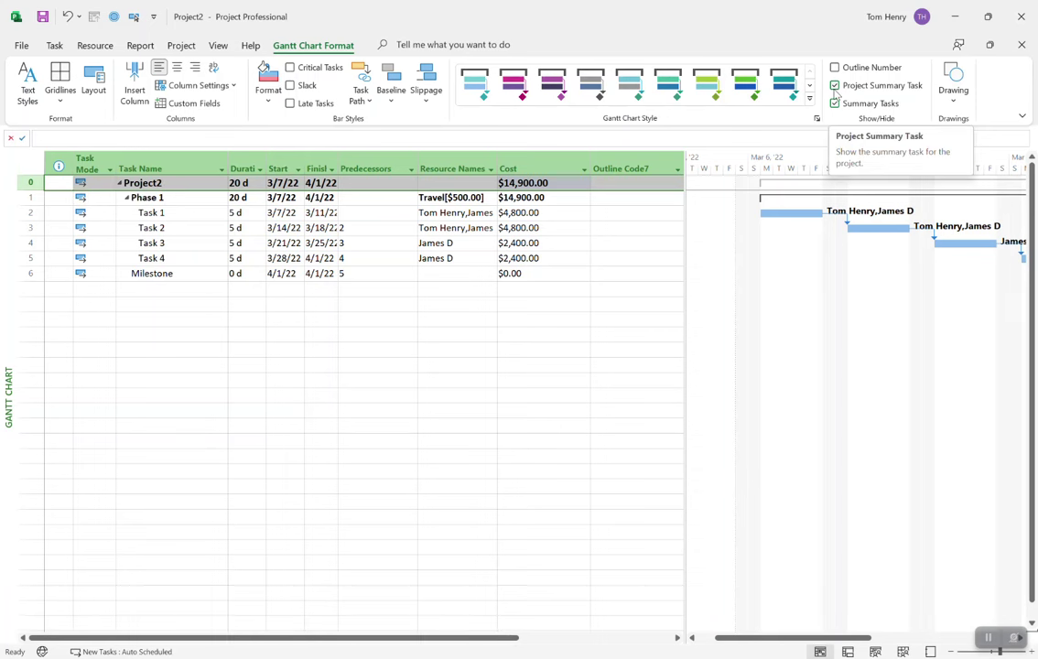
click(835, 86)
click(834, 86)
click(834, 86)
click(835, 86)
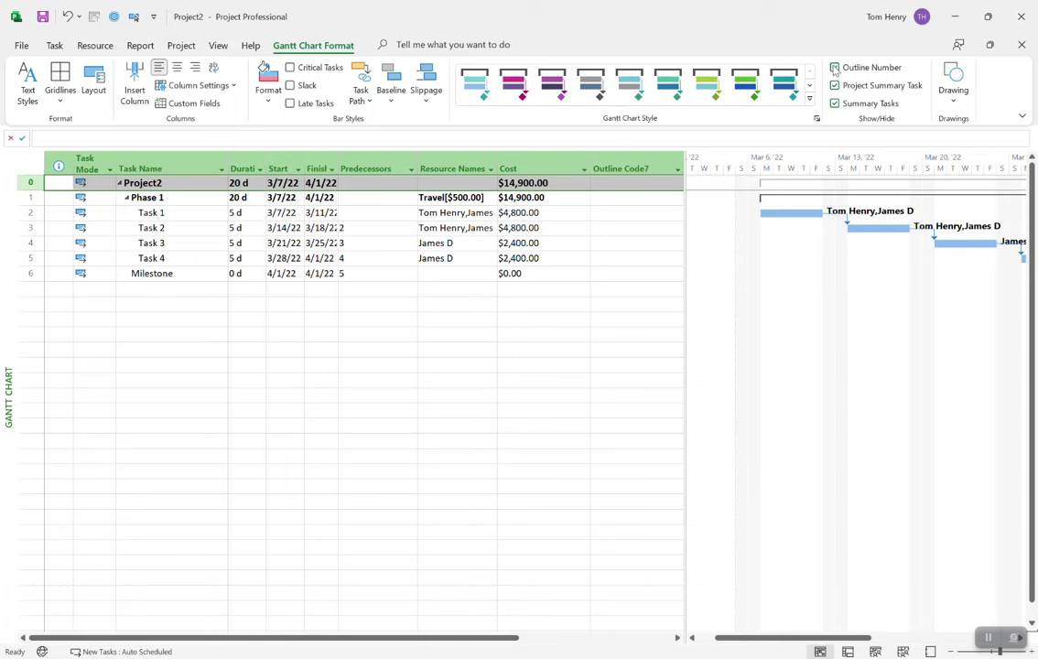
Turn outline numbers on and back off, keeping the Project2 summary row at $14,900.00
click(834, 69)
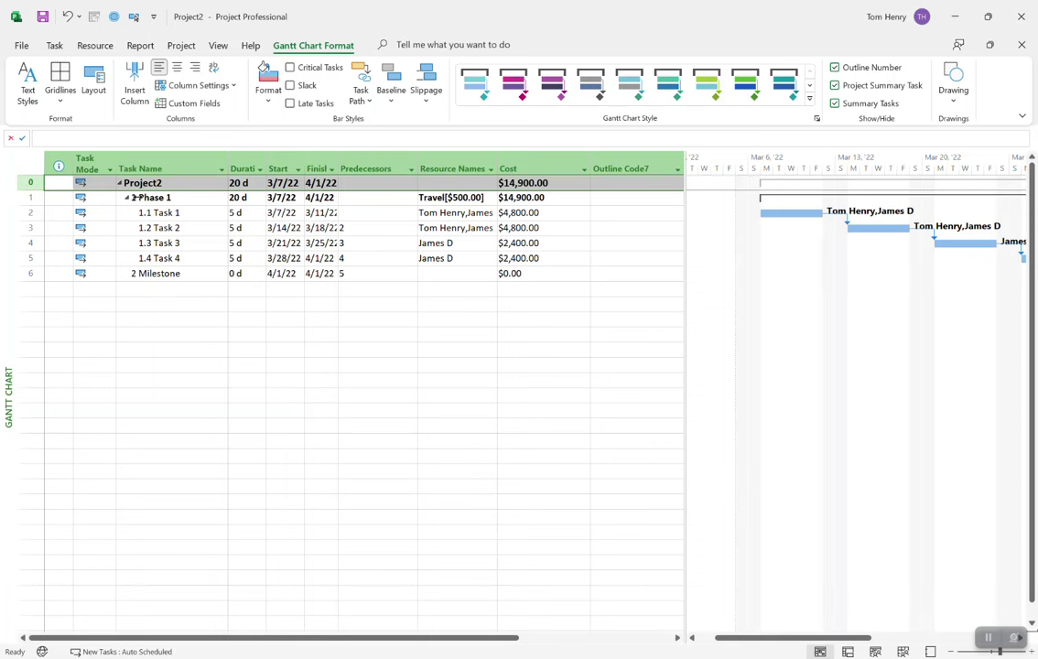
click(834, 85)
click(835, 88)
click(174, 213)
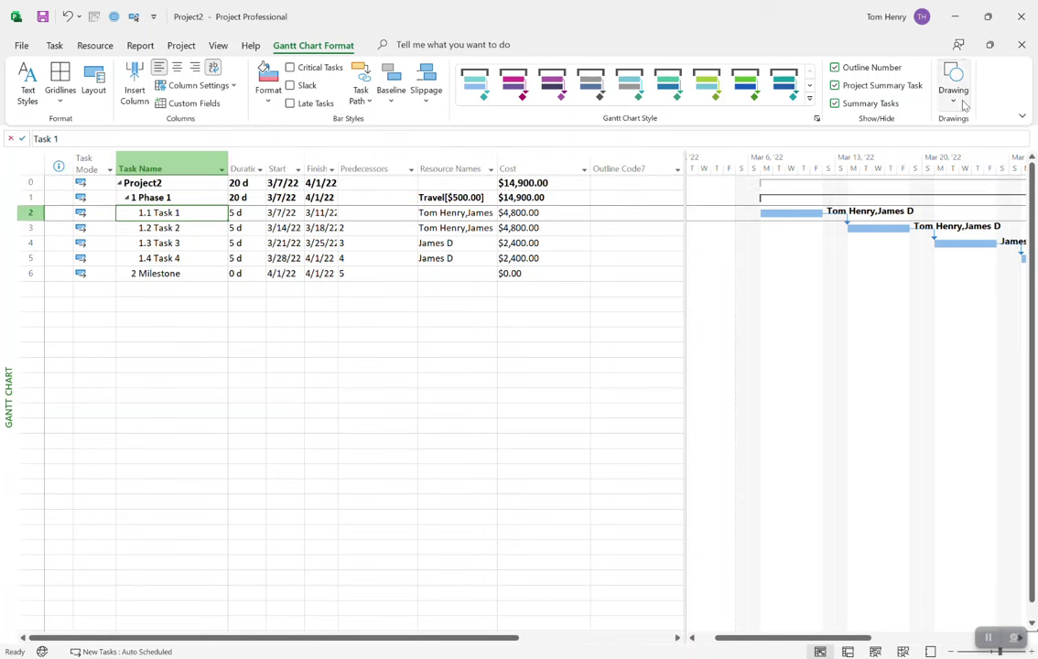
click(835, 68)
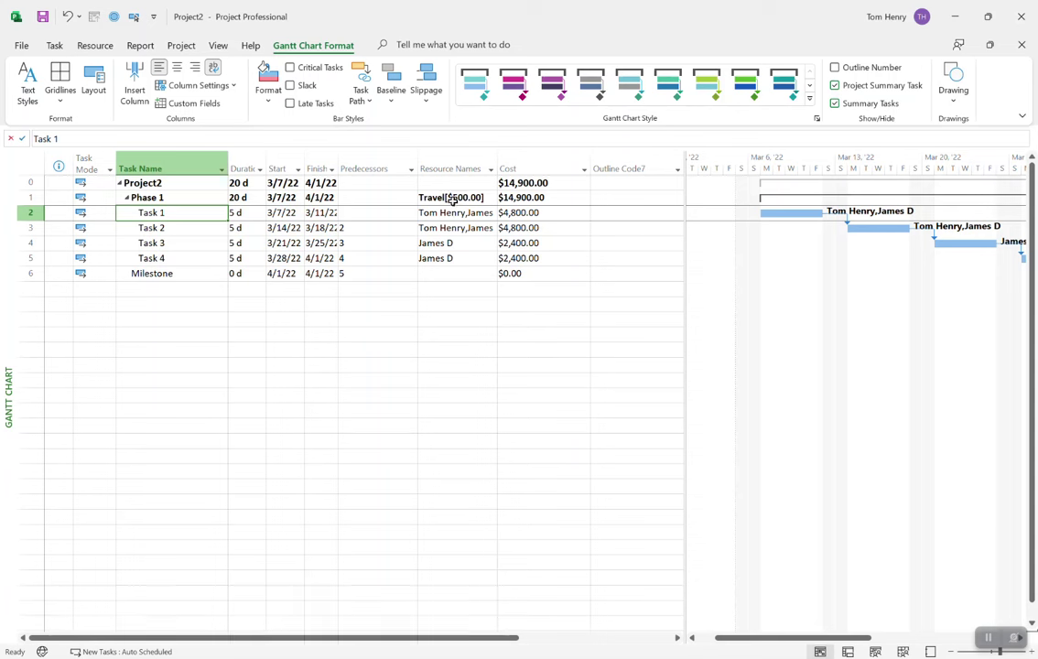
click(554, 183)
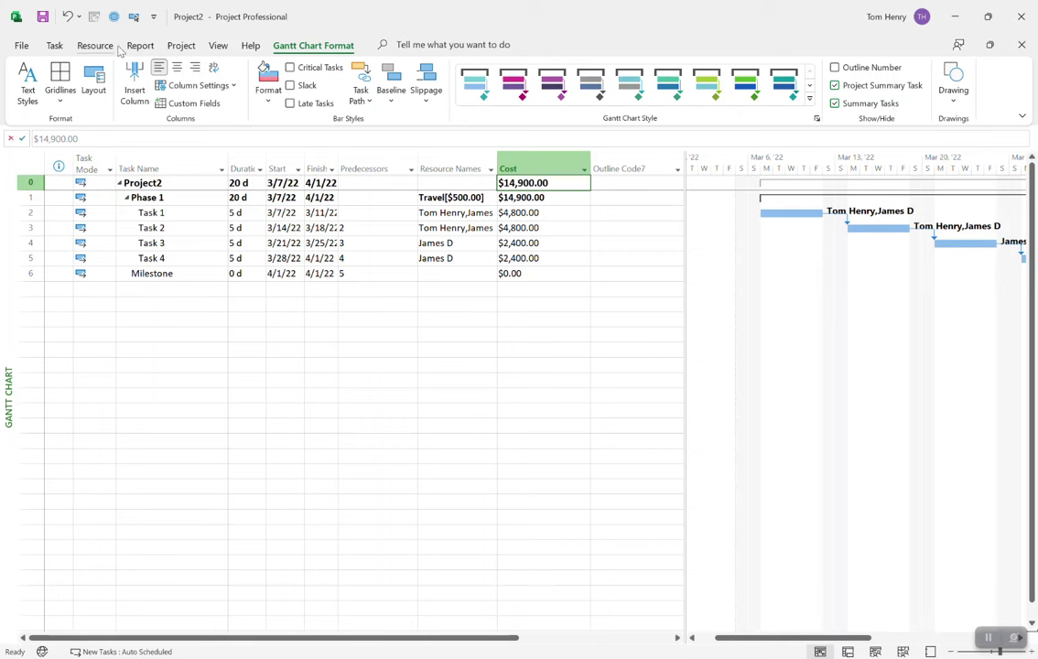
Save the main Baseline for the entire project via Set Baseline
click(181, 47)
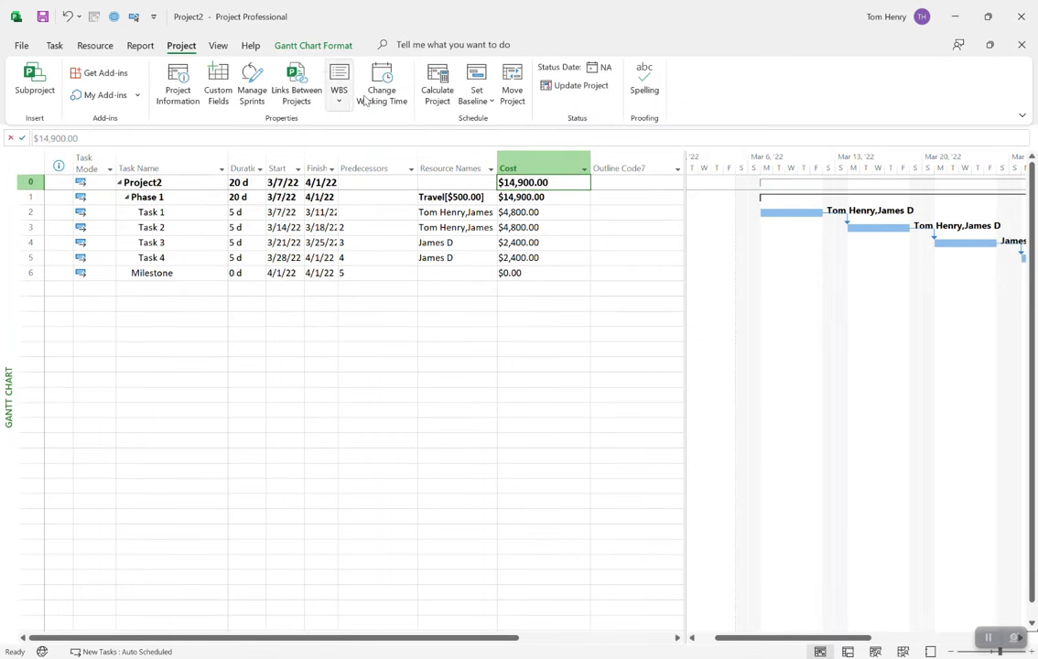
click(478, 97)
click(488, 122)
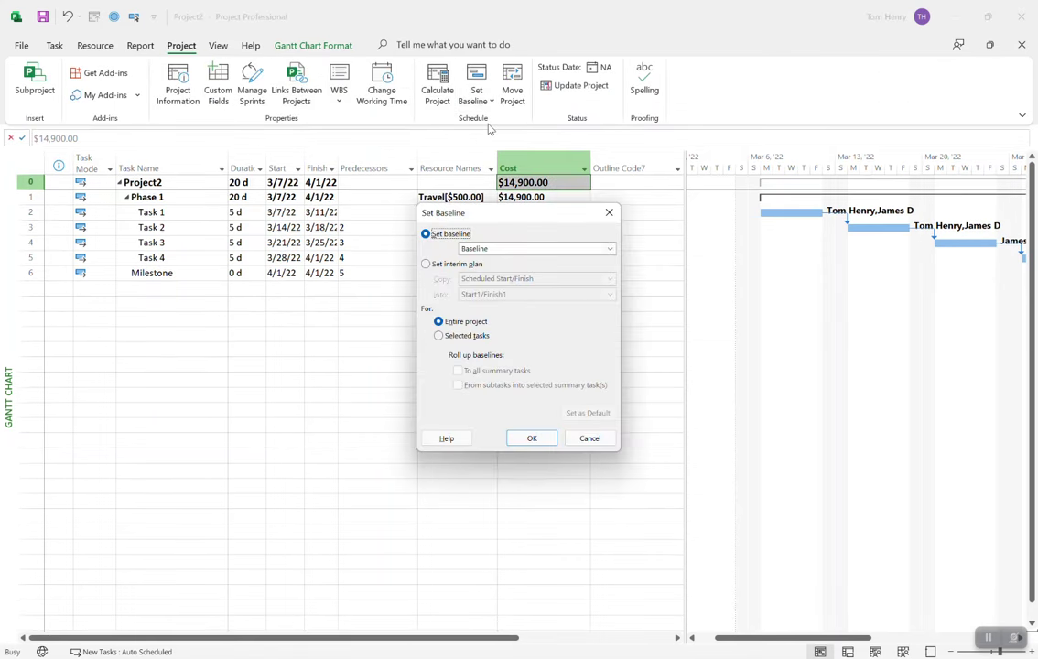
click(503, 248)
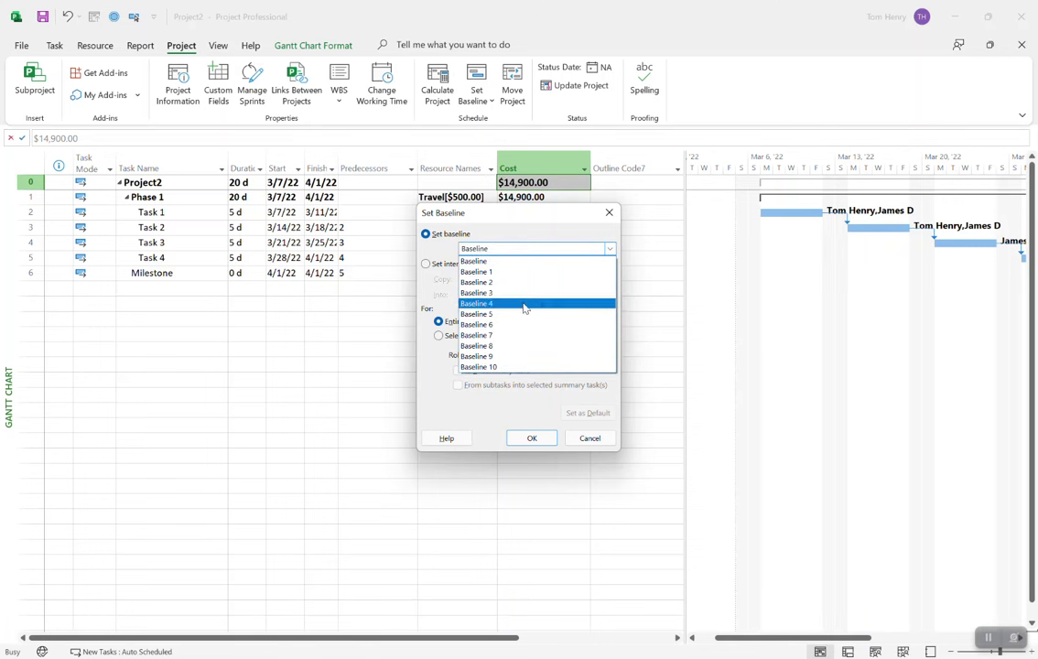
click(499, 261)
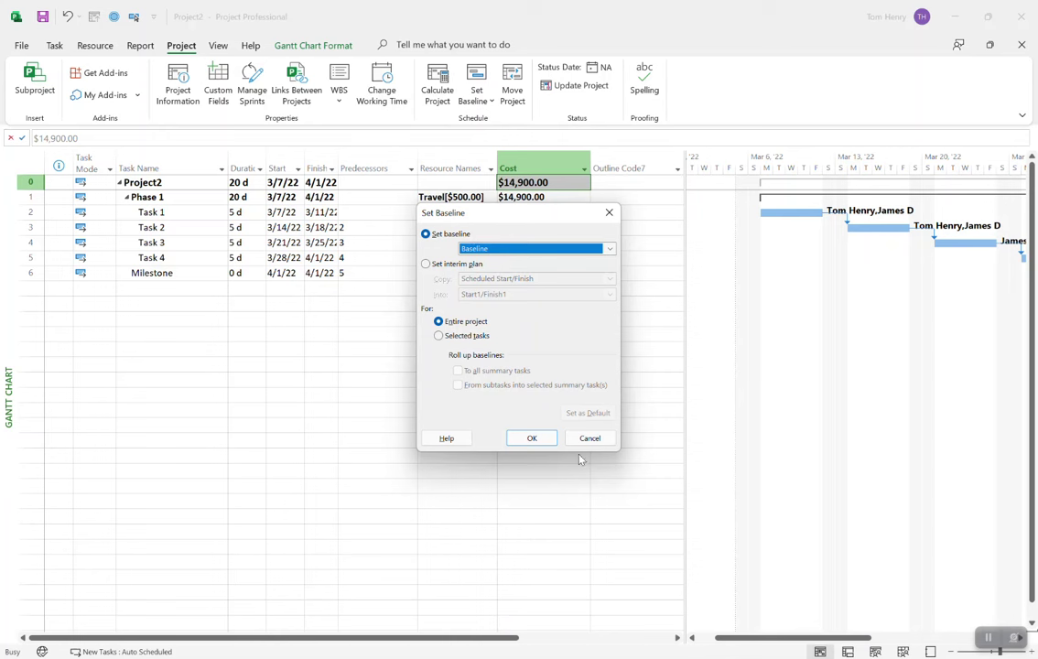
click(532, 438)
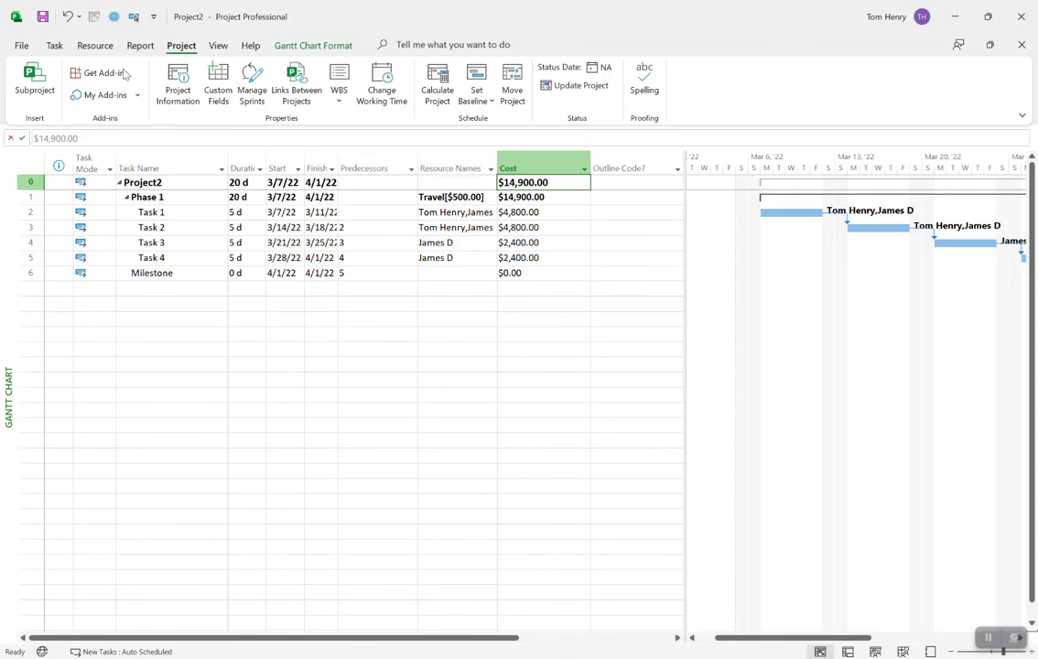
click(55, 46)
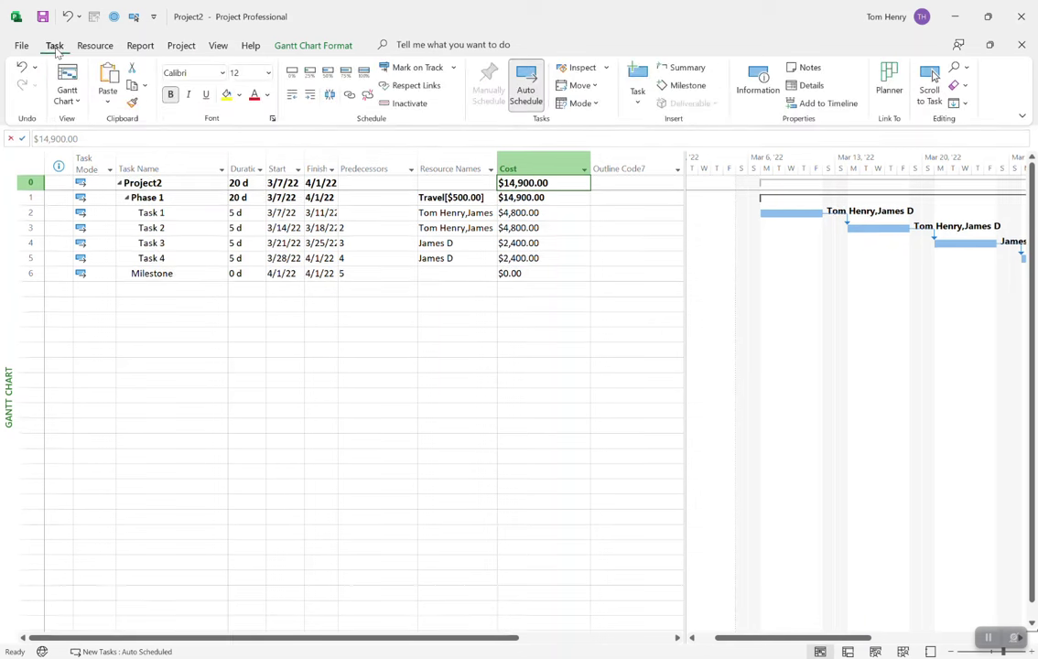
Apply the Baseline table from More Tables, showing Project2's baseline of 20 d, 240 h, $14,900.00
click(217, 47)
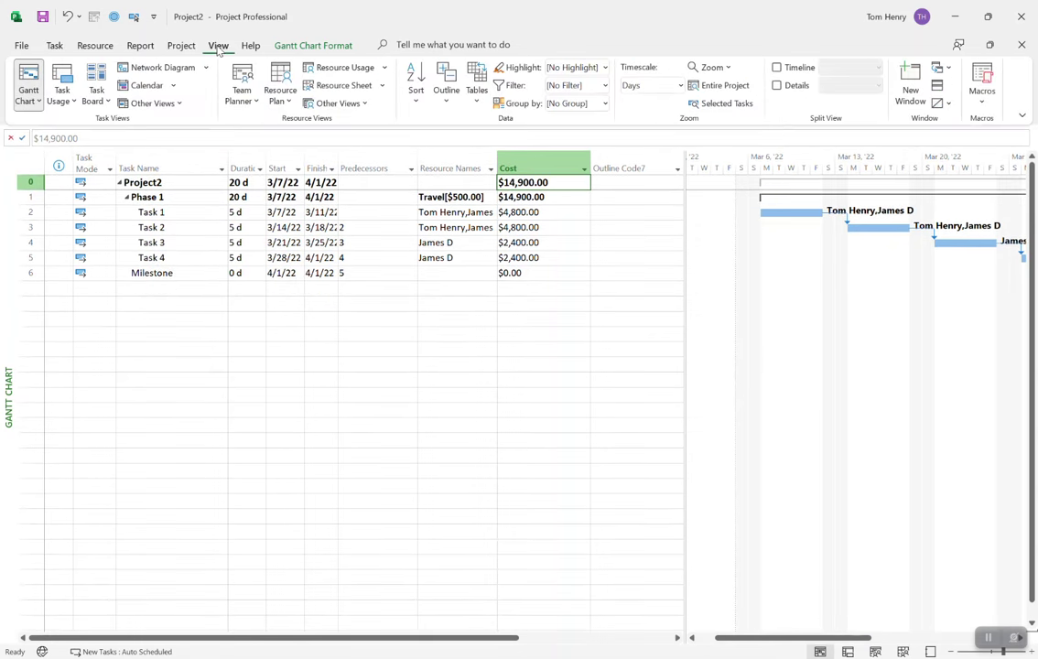
click(478, 82)
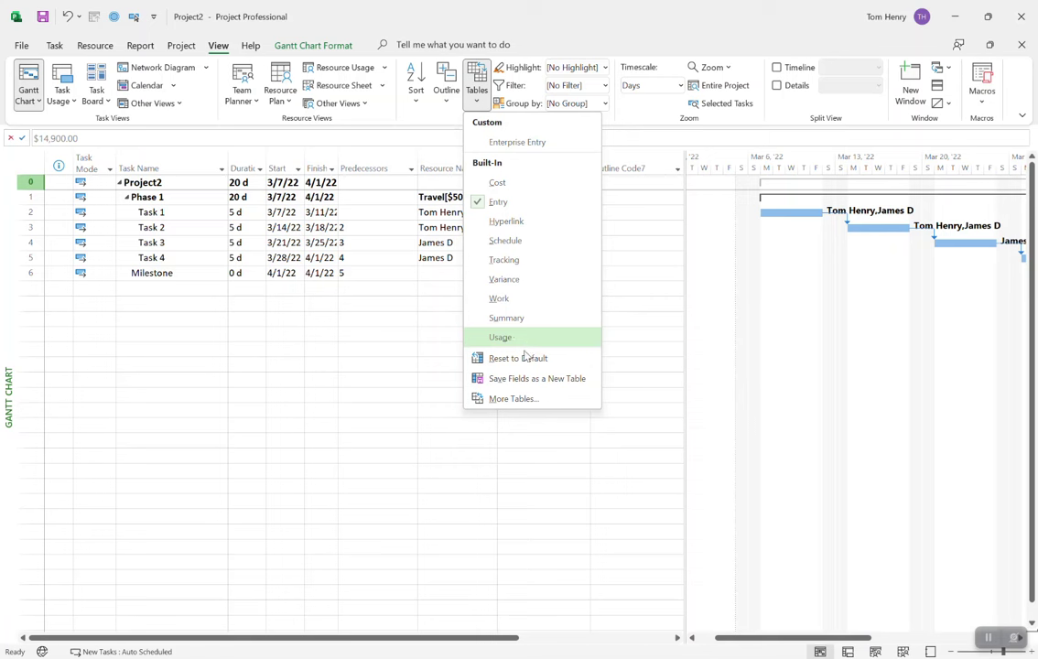
click(516, 400)
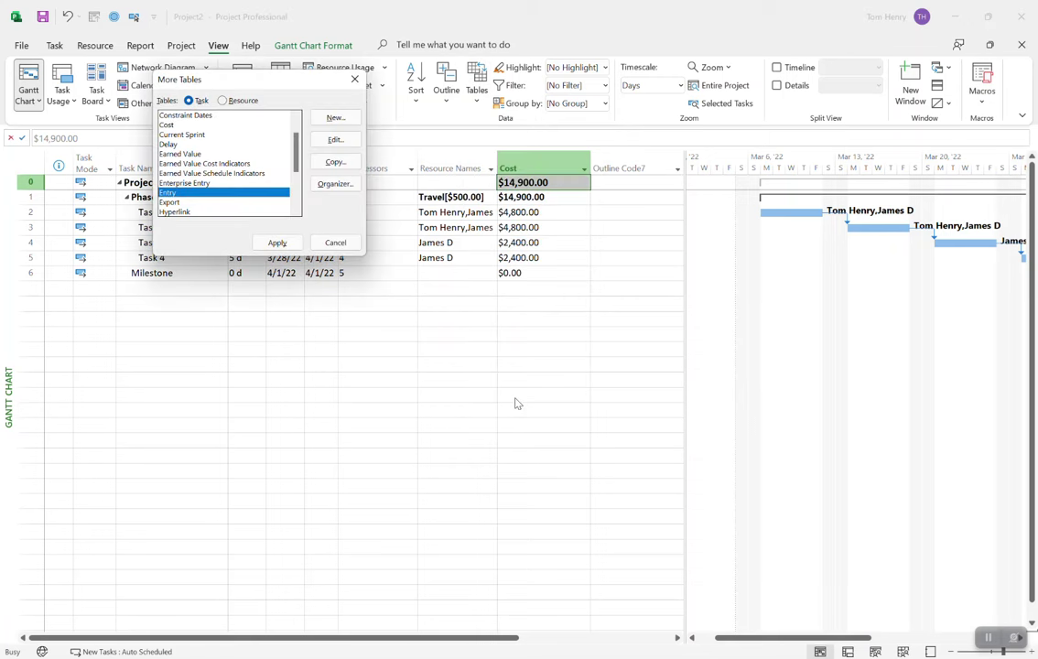
click(285, 164)
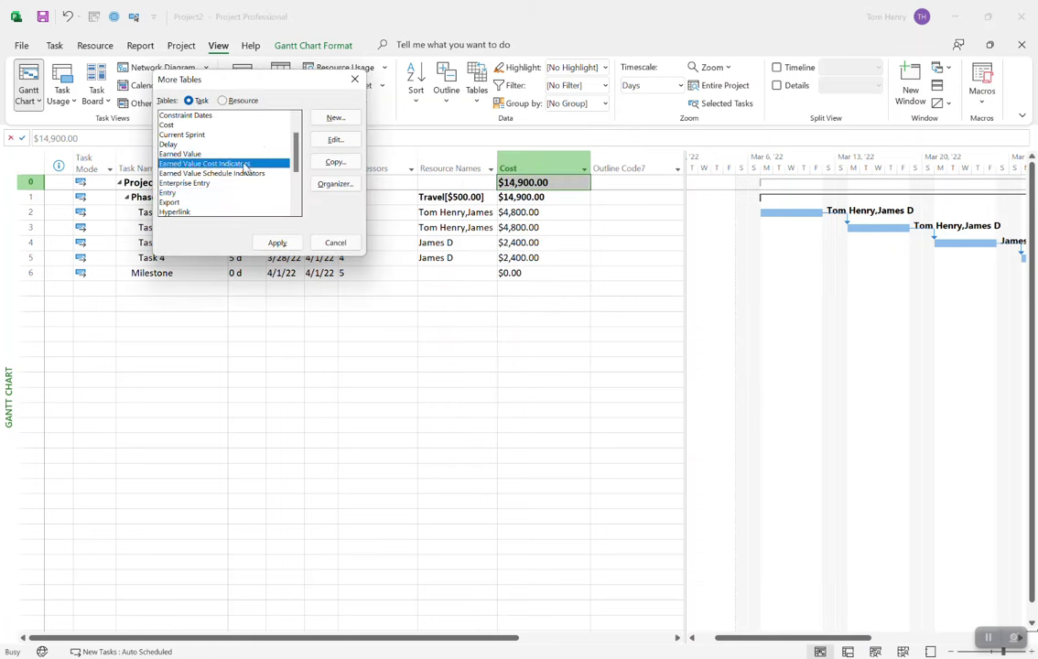
scroll(297, 130, up, 1)
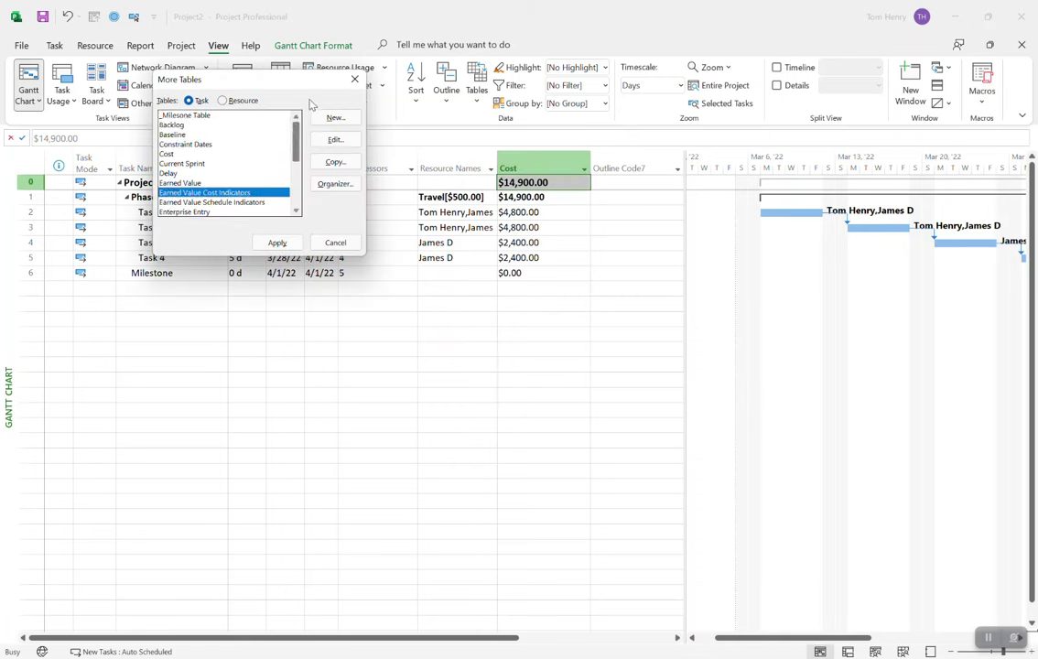
click(205, 124)
click(210, 135)
click(276, 242)
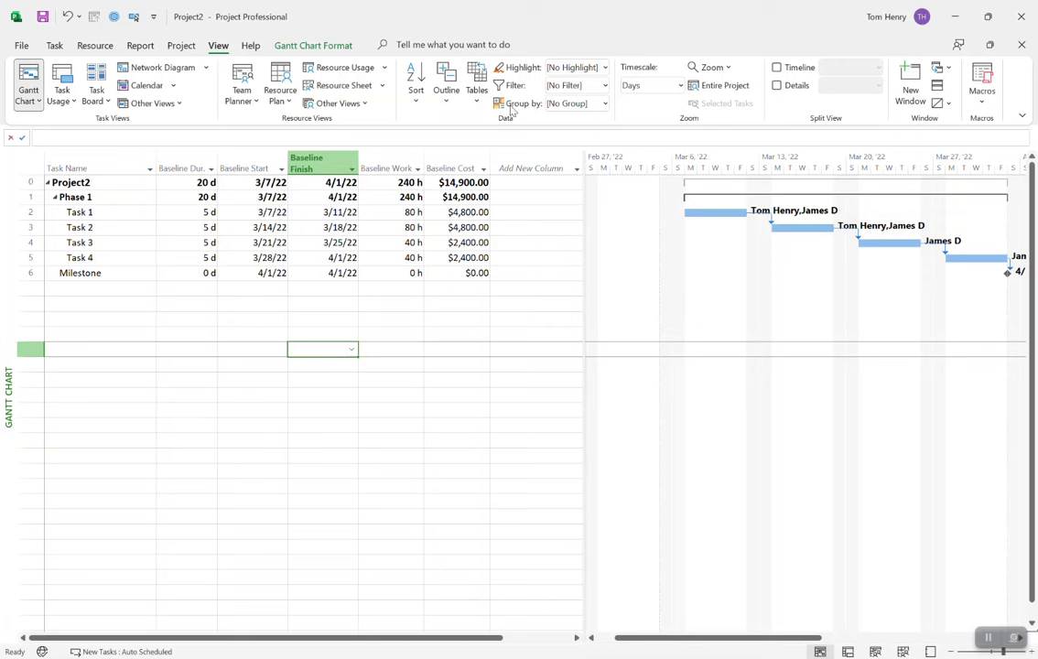
click(180, 45)
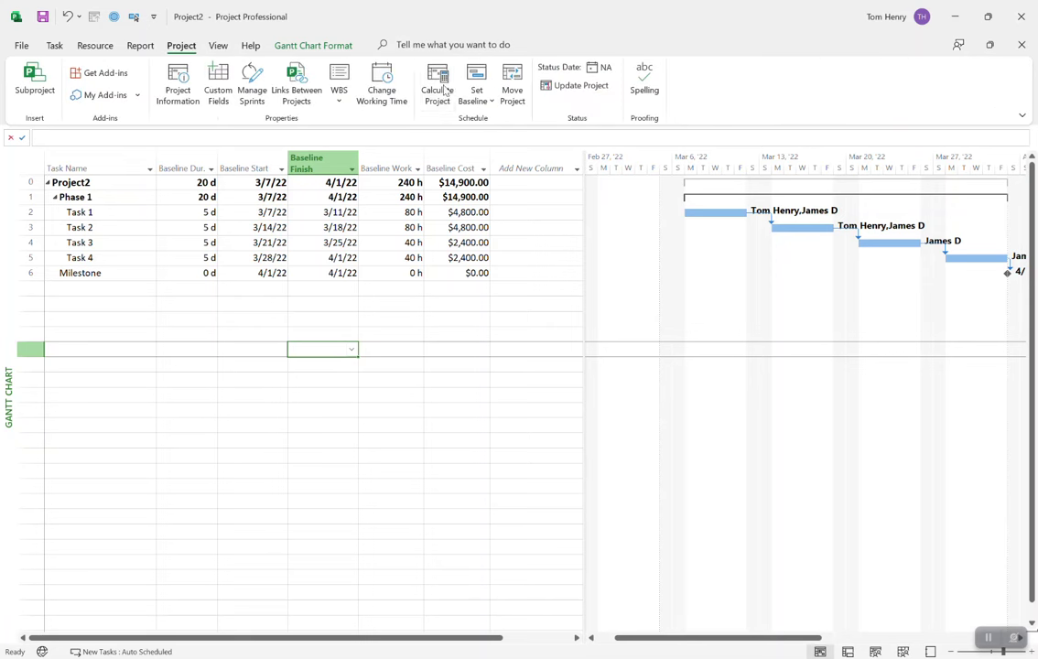
click(476, 91)
click(499, 144)
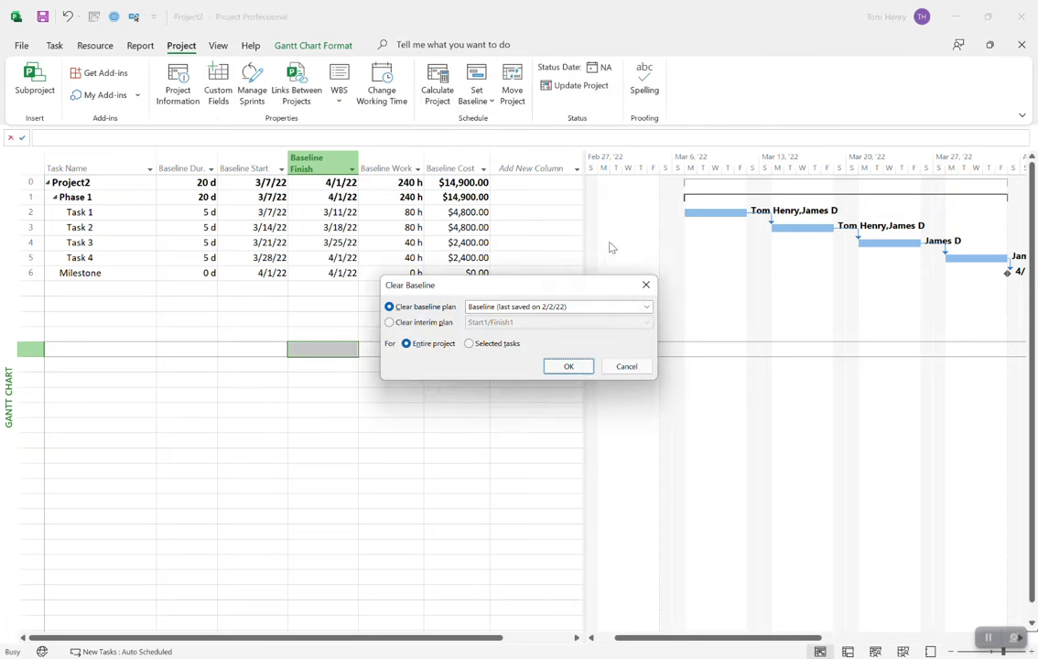
click(568, 366)
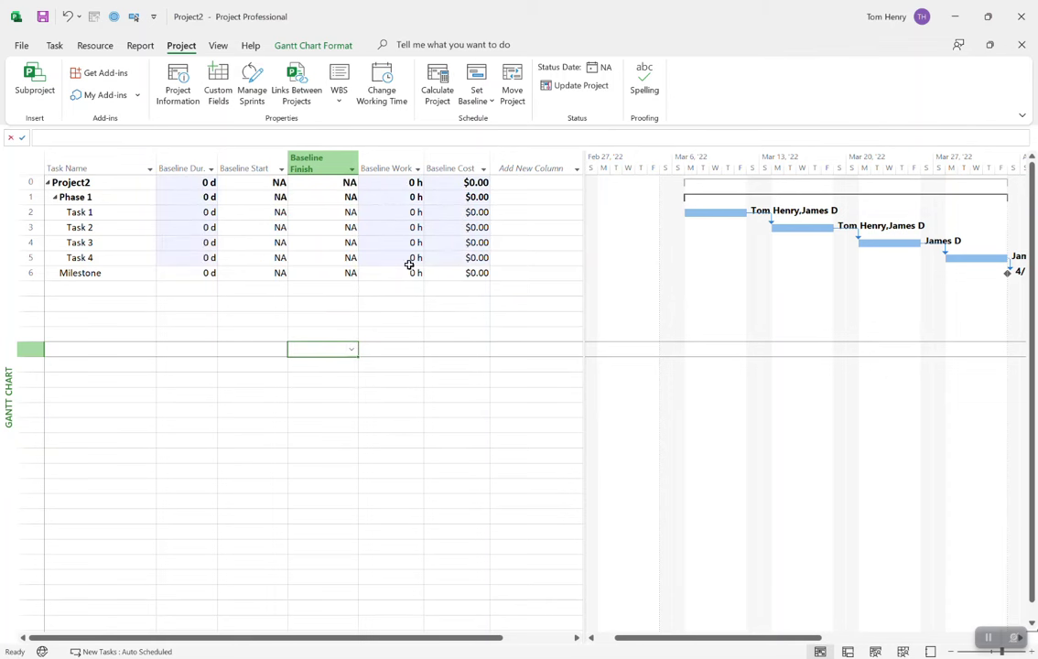
click(478, 94)
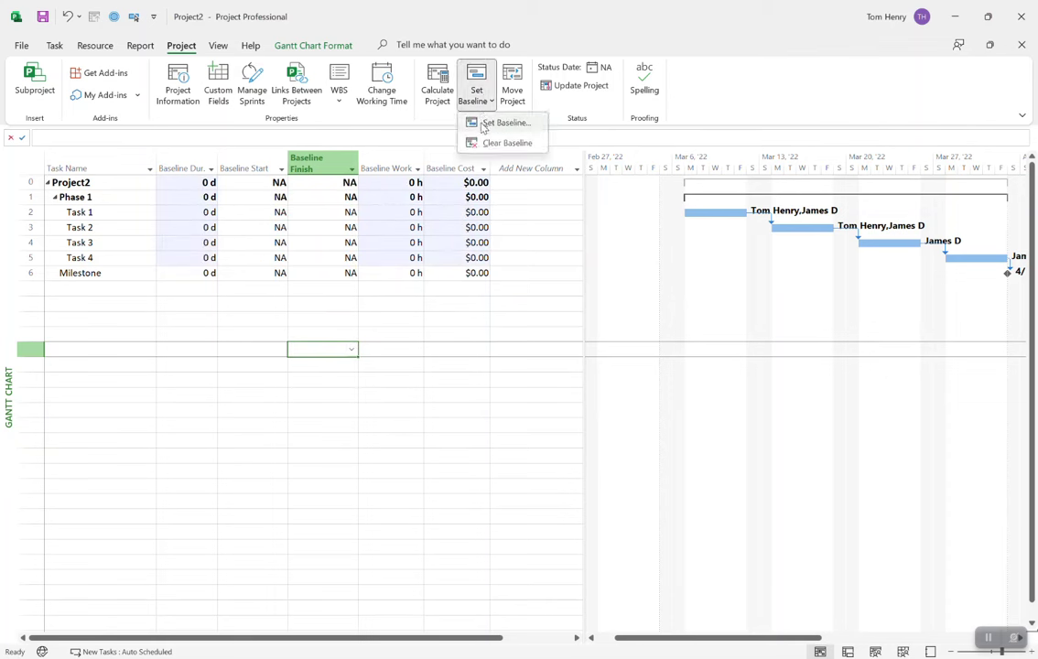
click(485, 125)
click(532, 438)
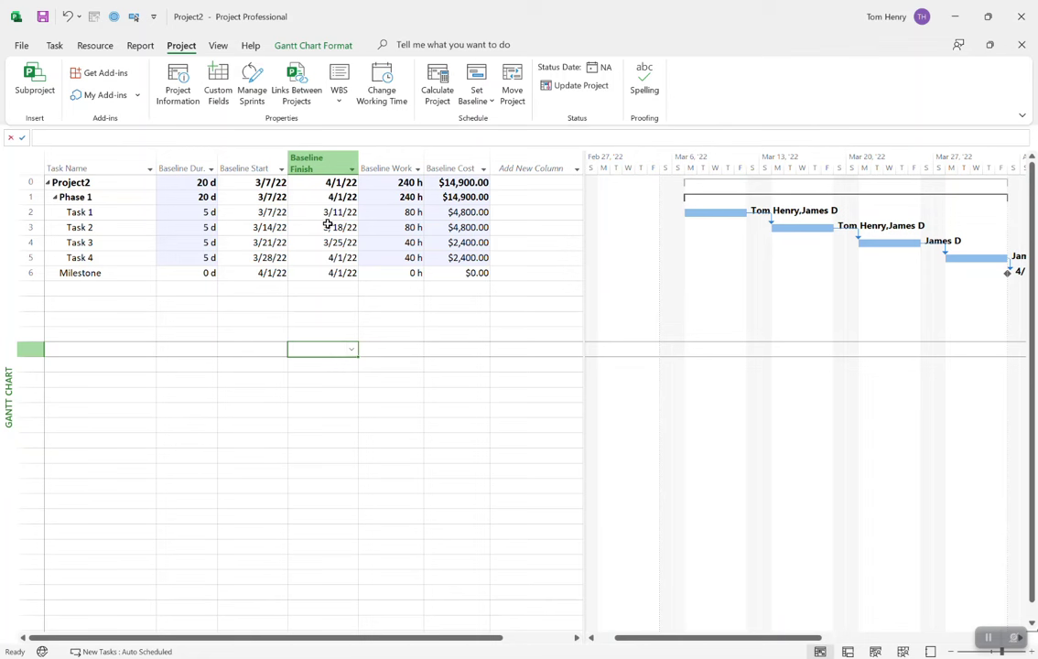
With Task 1 selected, set the project status date to March 11, 2022
click(112, 213)
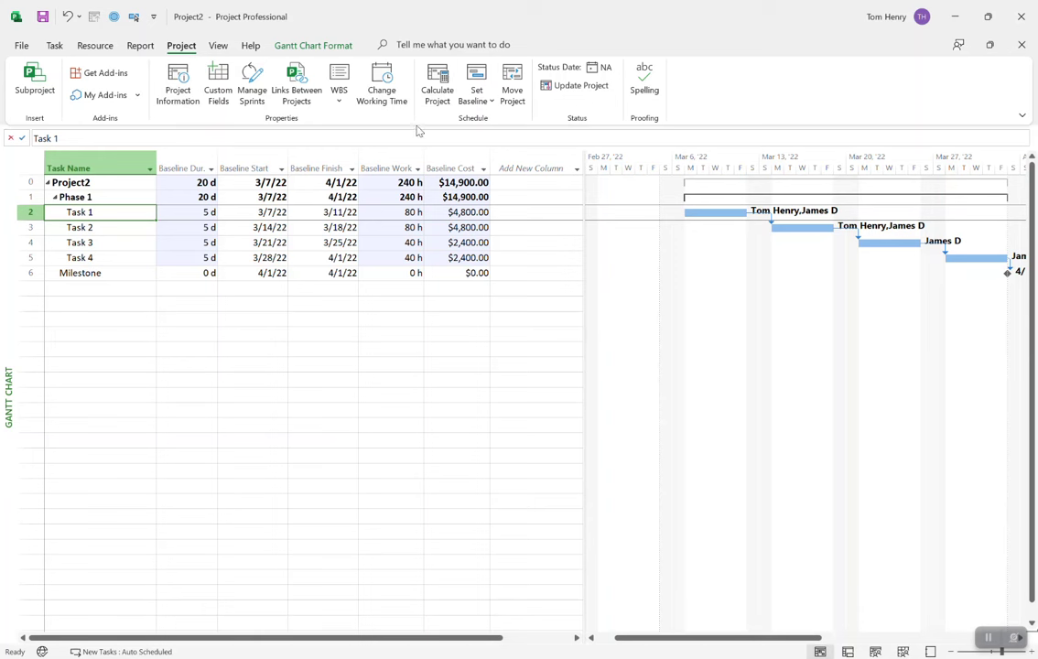
click(599, 69)
click(575, 323)
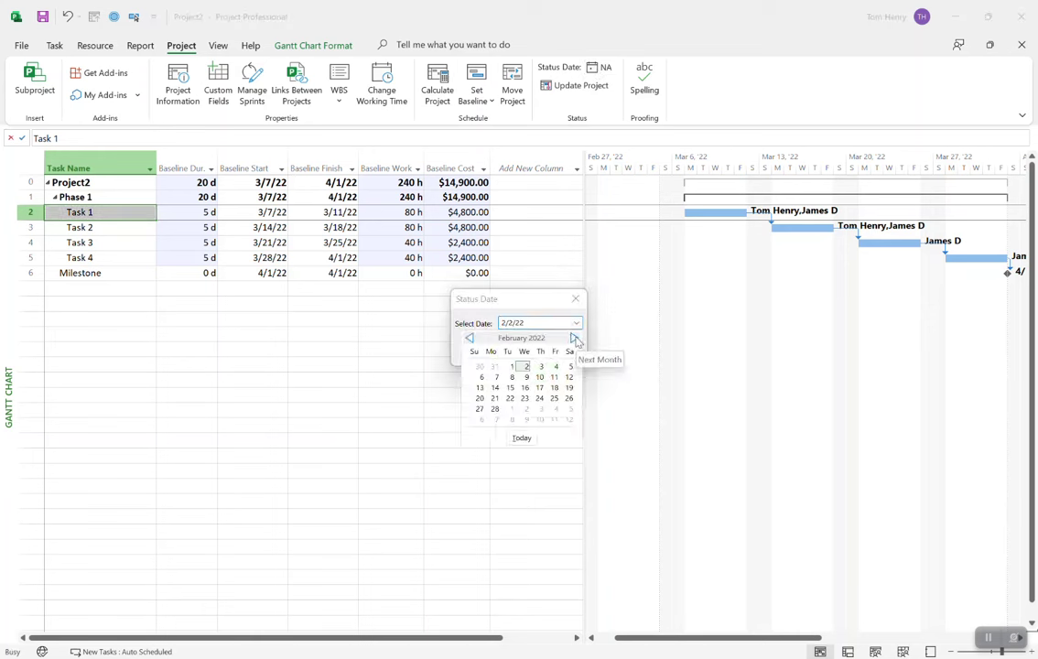
click(574, 339)
click(574, 339)
click(470, 339)
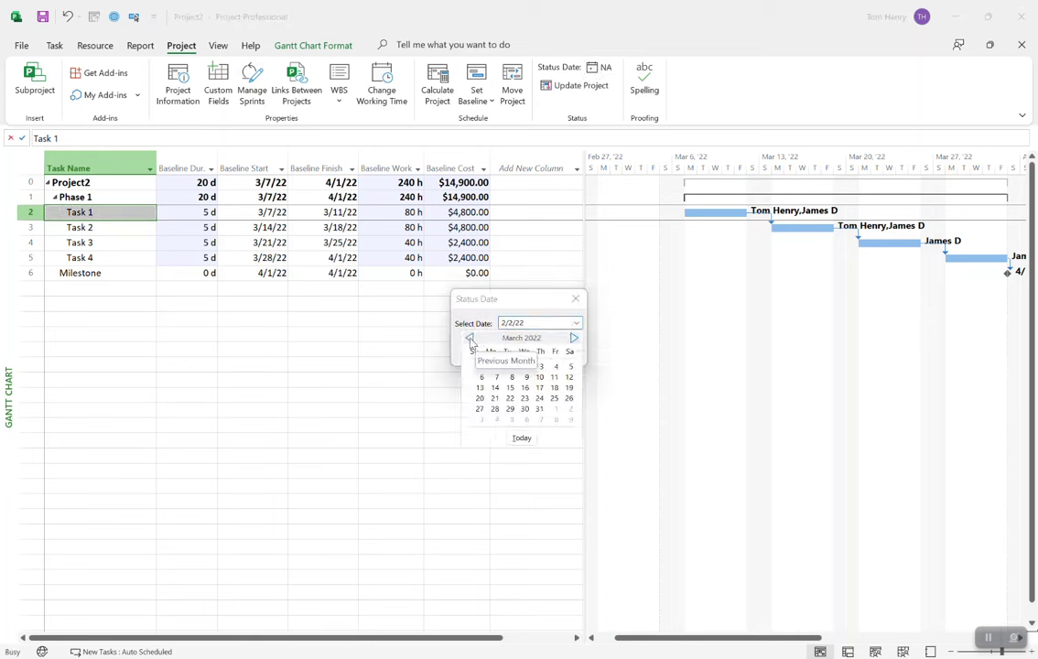
click(554, 377)
click(501, 351)
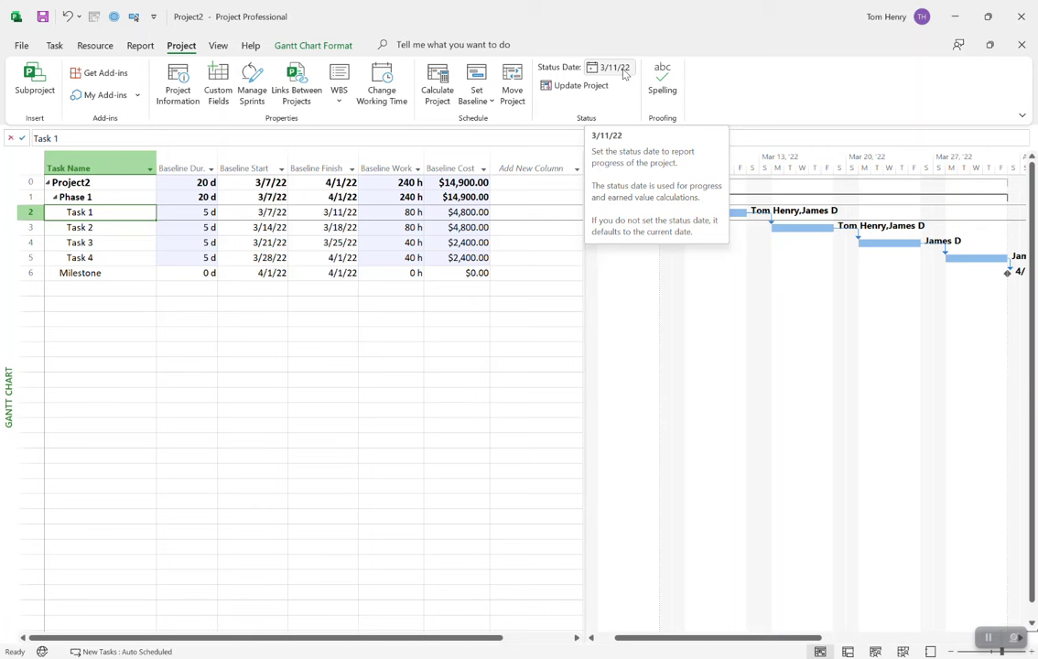
click(221, 45)
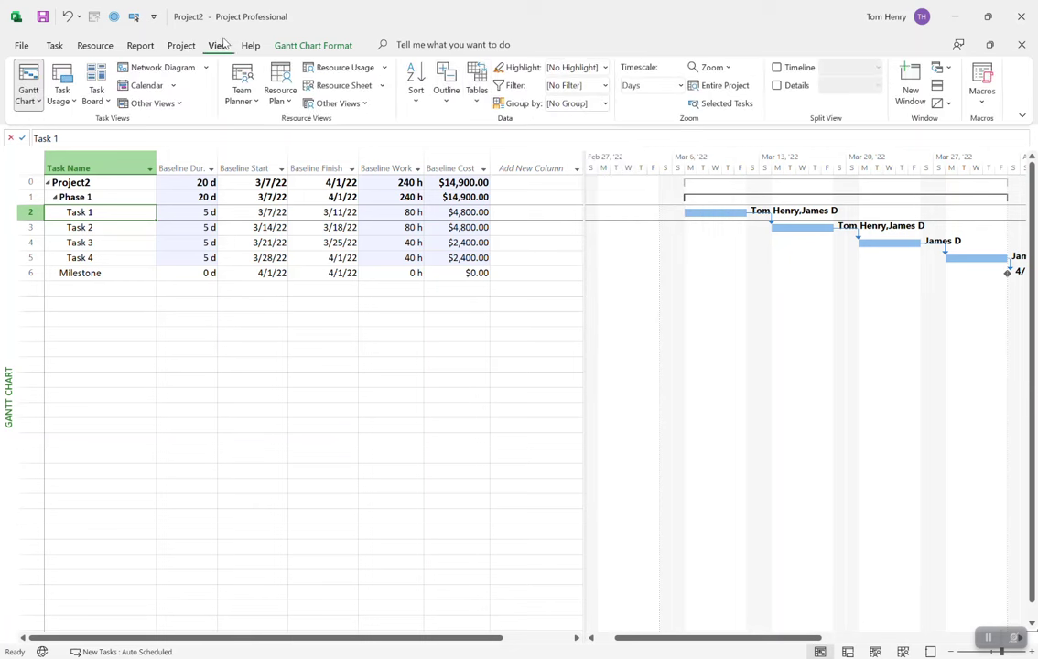
Switch the sheet back to the Entry table and narrow it to give the chart more room
click(475, 92)
click(512, 194)
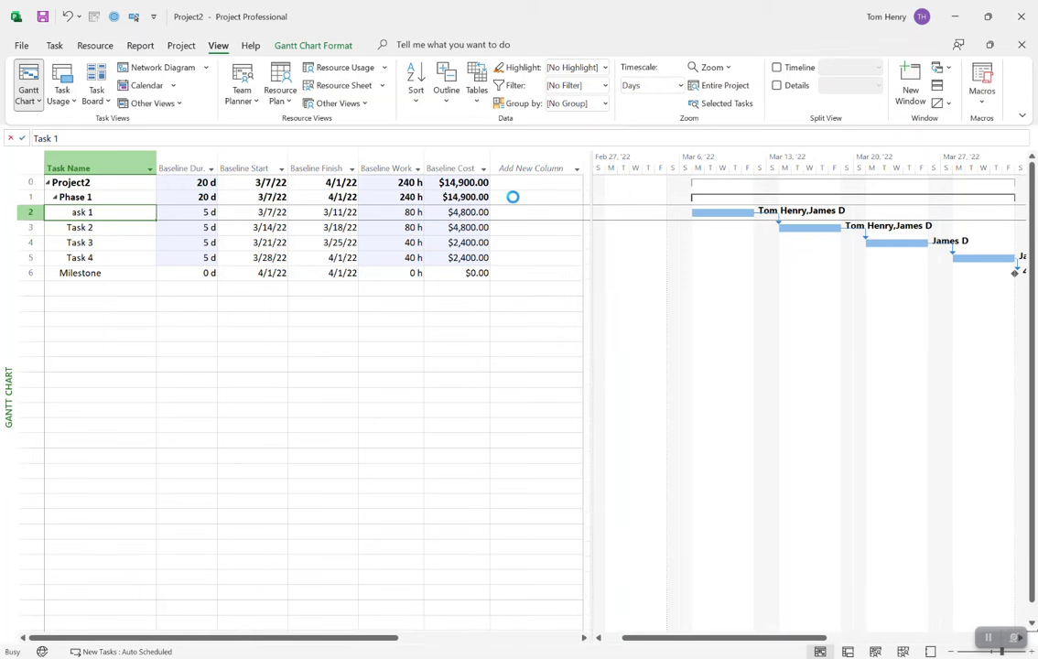
click(277, 335)
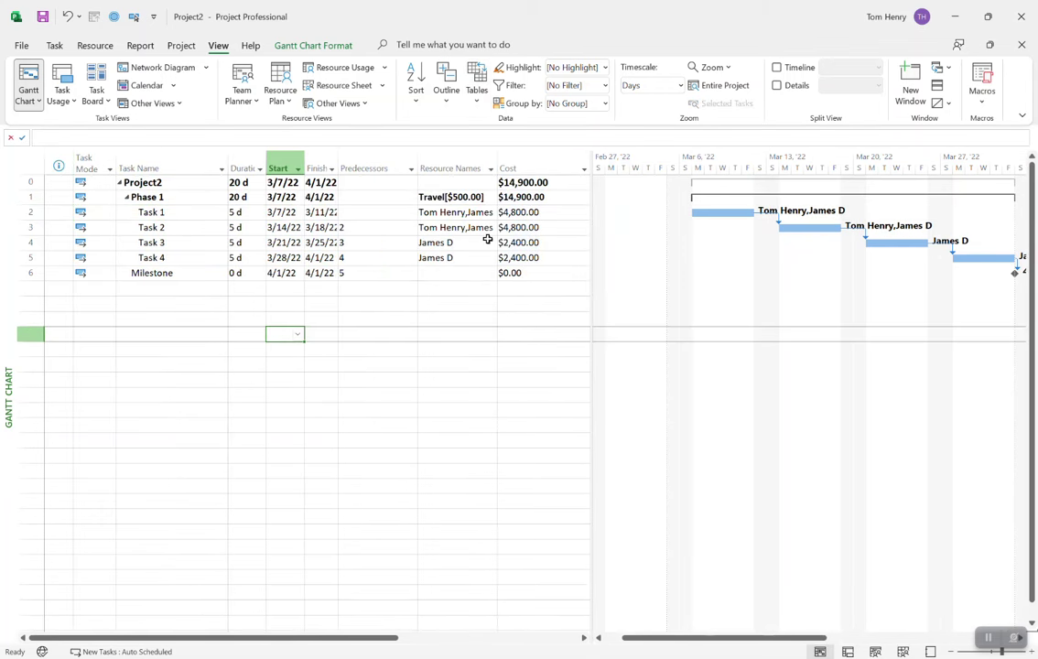
drag(592, 267, 490, 266)
Mark Task 1 as 50% complete
click(158, 211)
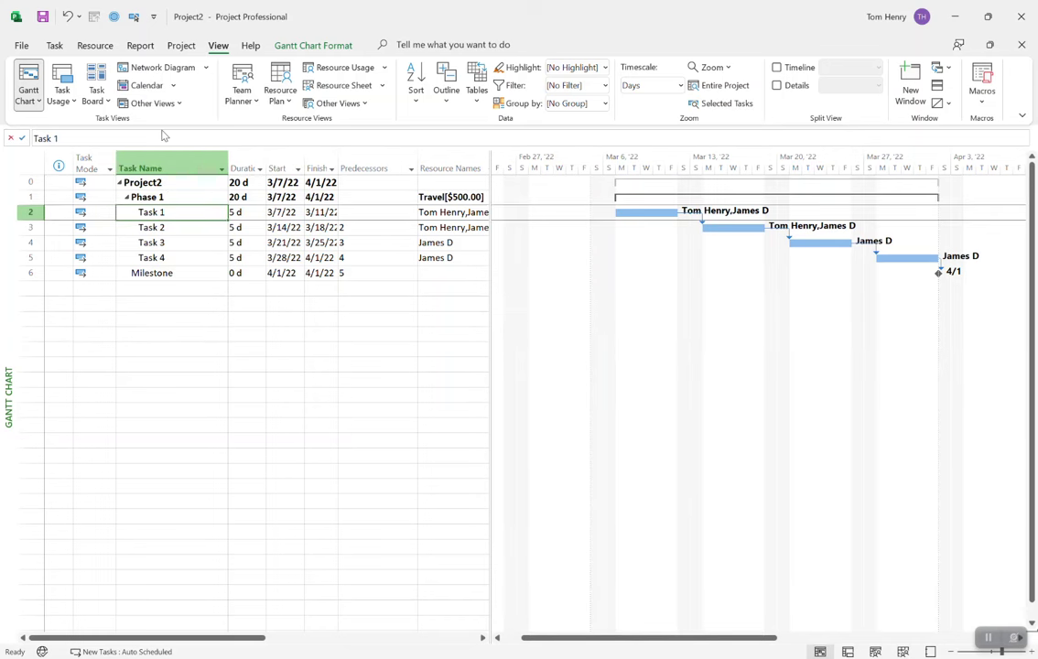
click(55, 52)
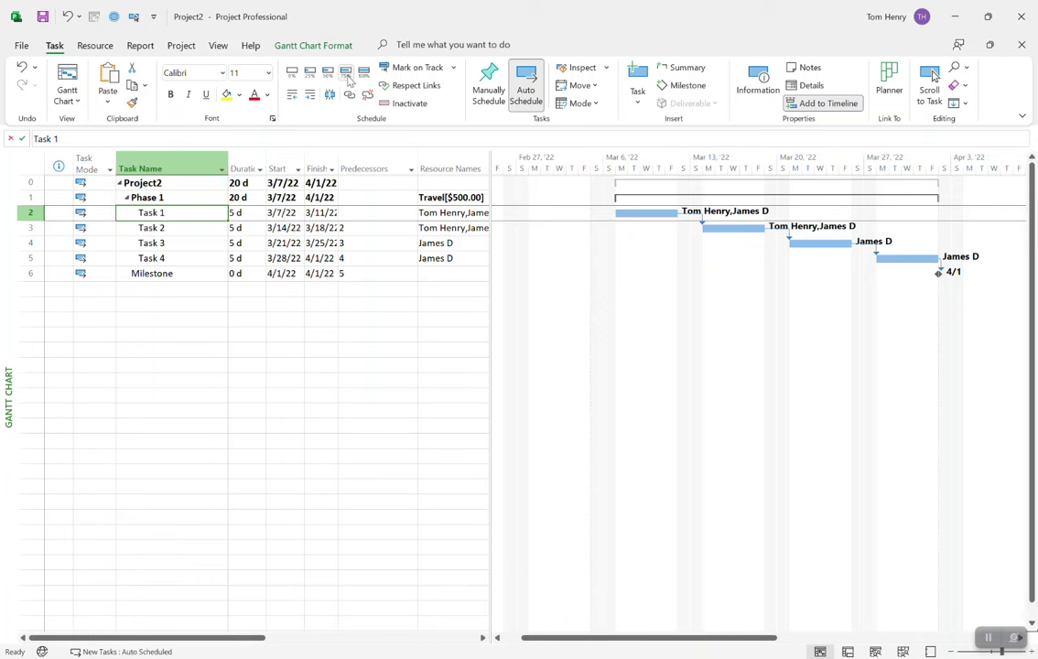
click(330, 81)
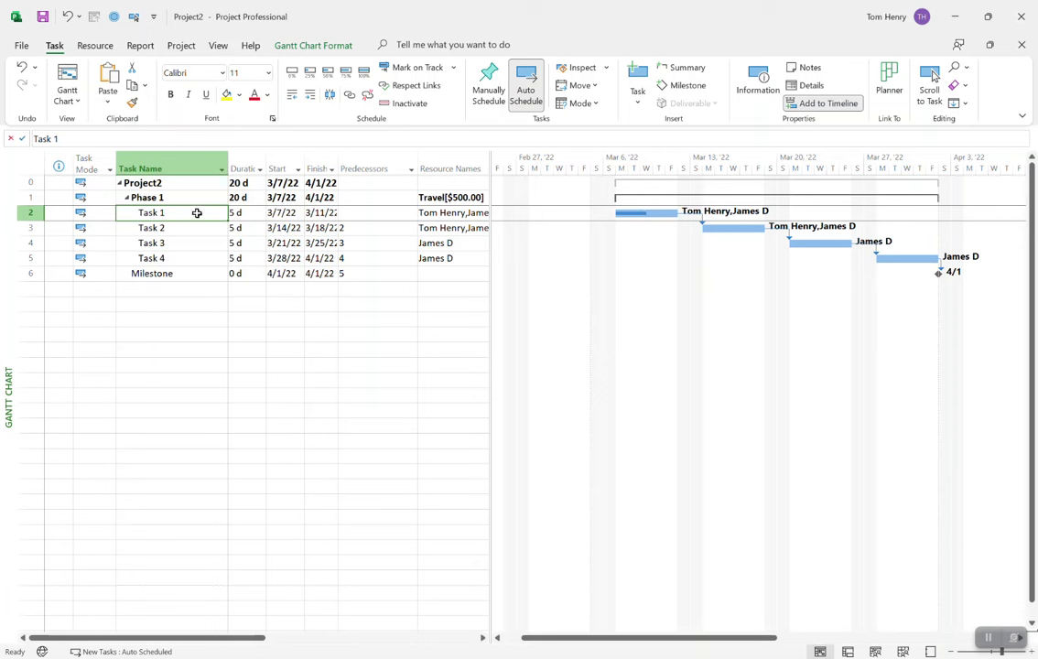
click(177, 257)
click(180, 212)
click(182, 45)
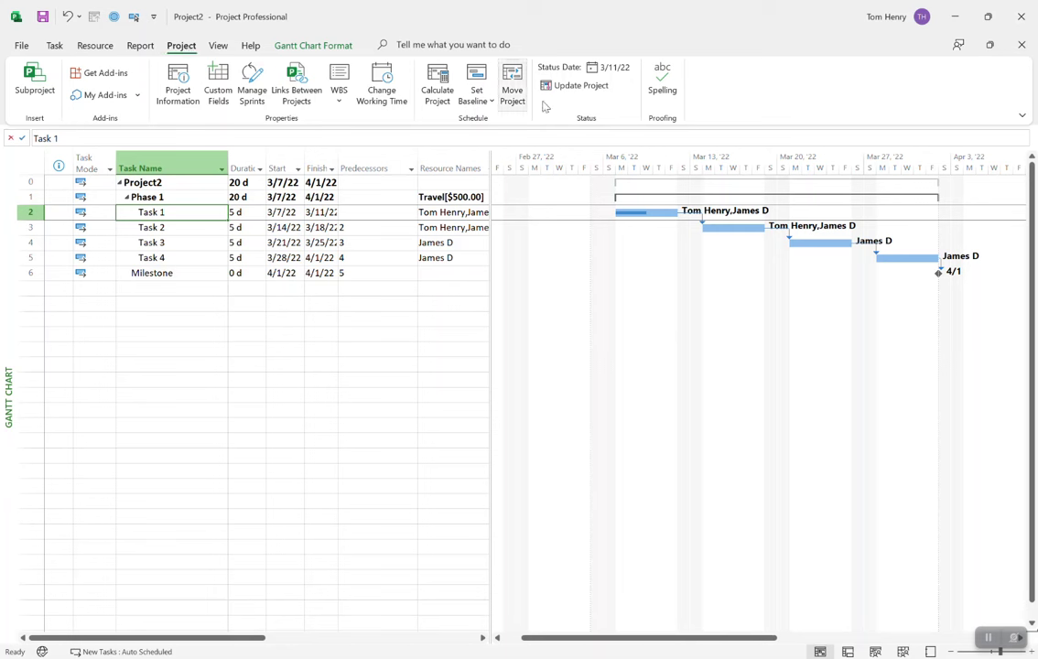
Reschedule Task 1's uncompleted work after 3/11/22, then widen the table to reveal the Cost column
click(571, 85)
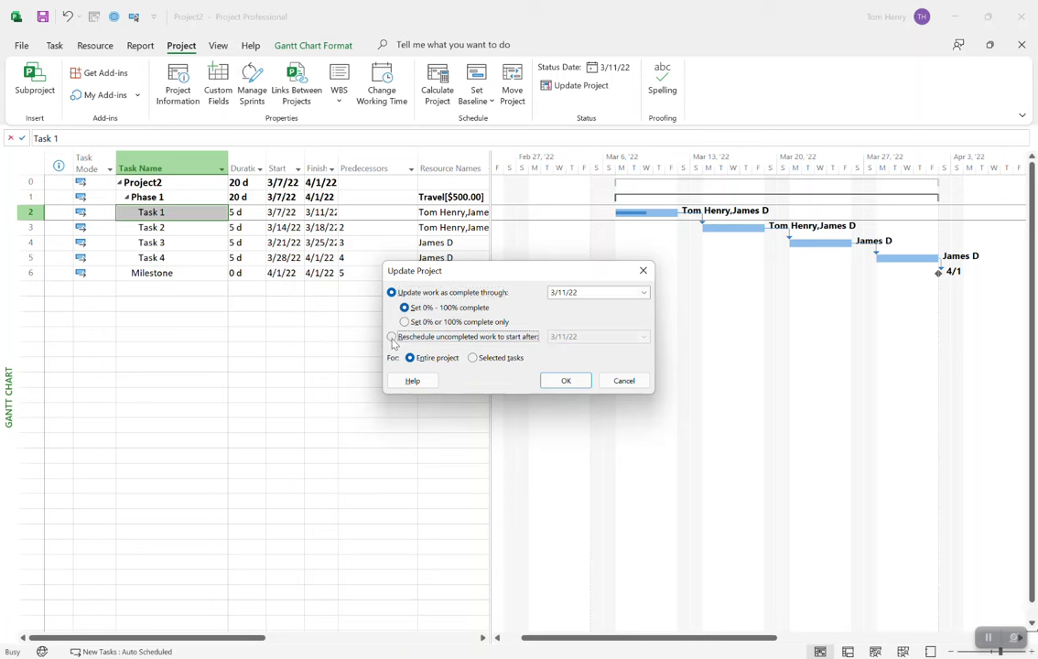
click(392, 337)
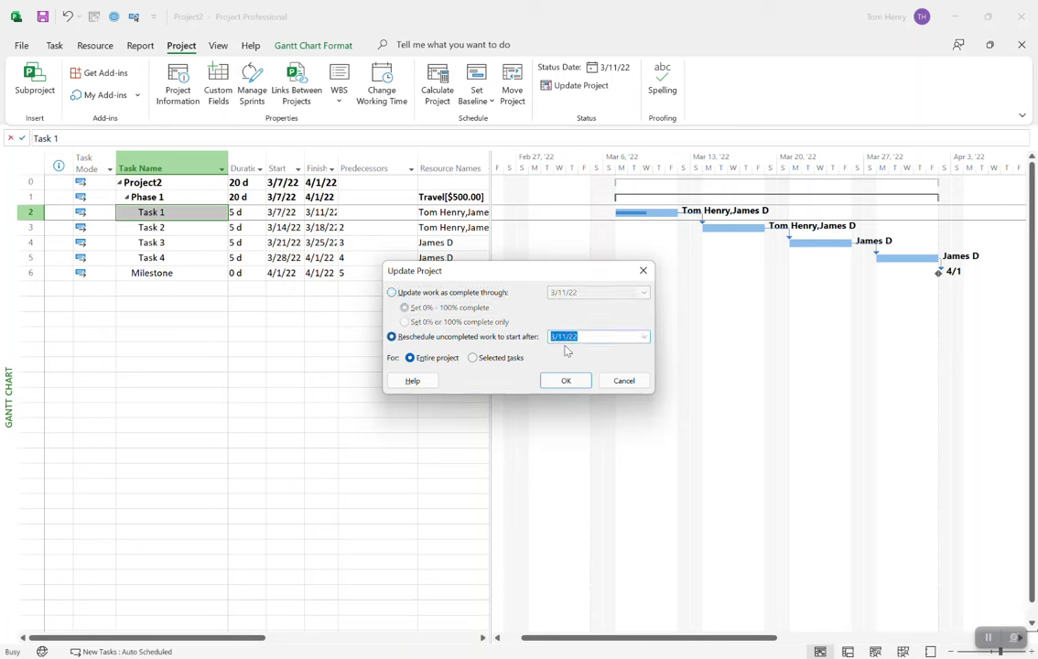
click(473, 358)
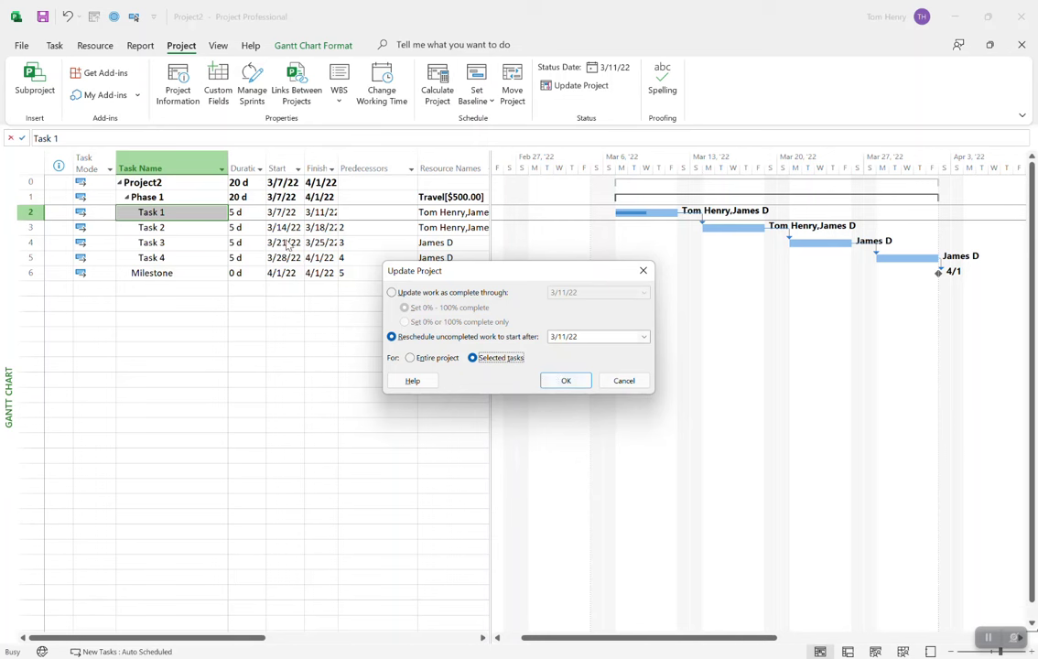
click(567, 381)
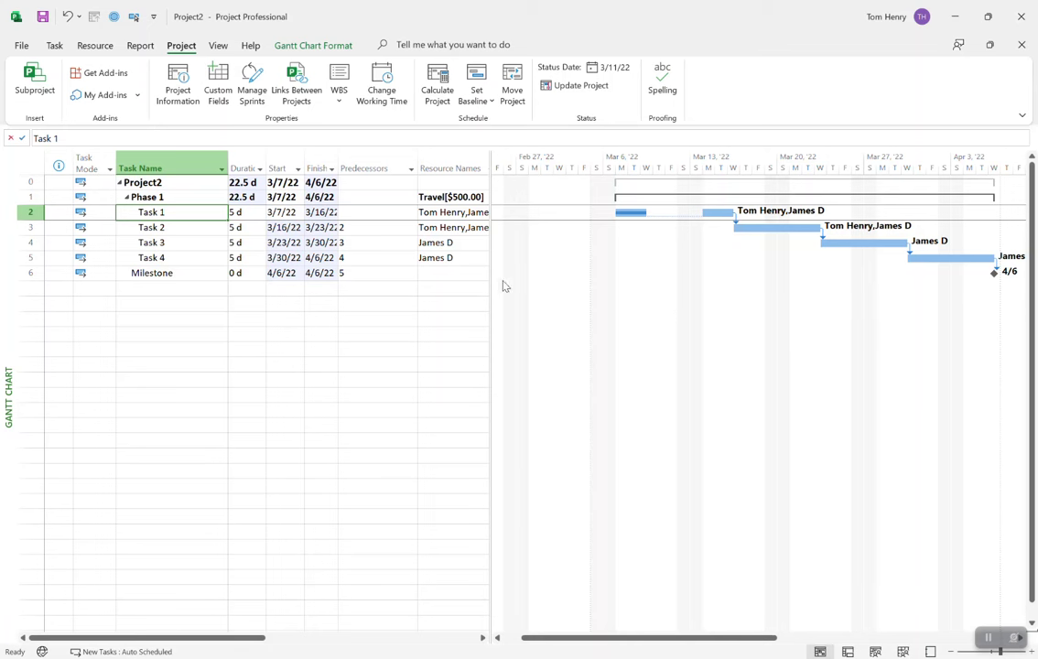
drag(489, 282, 578, 283)
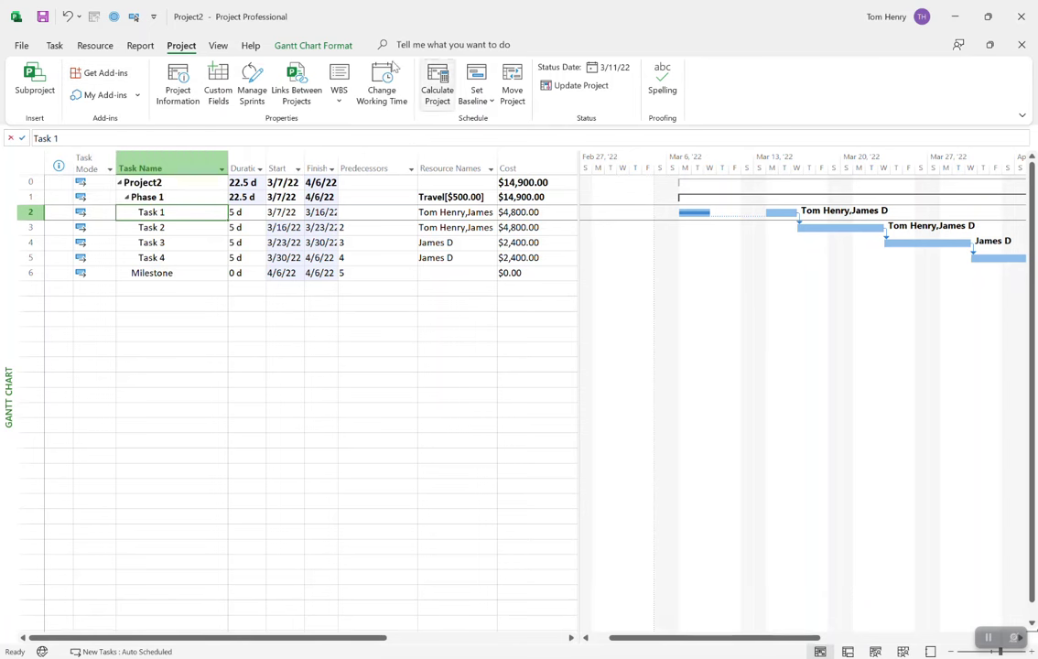
click(218, 44)
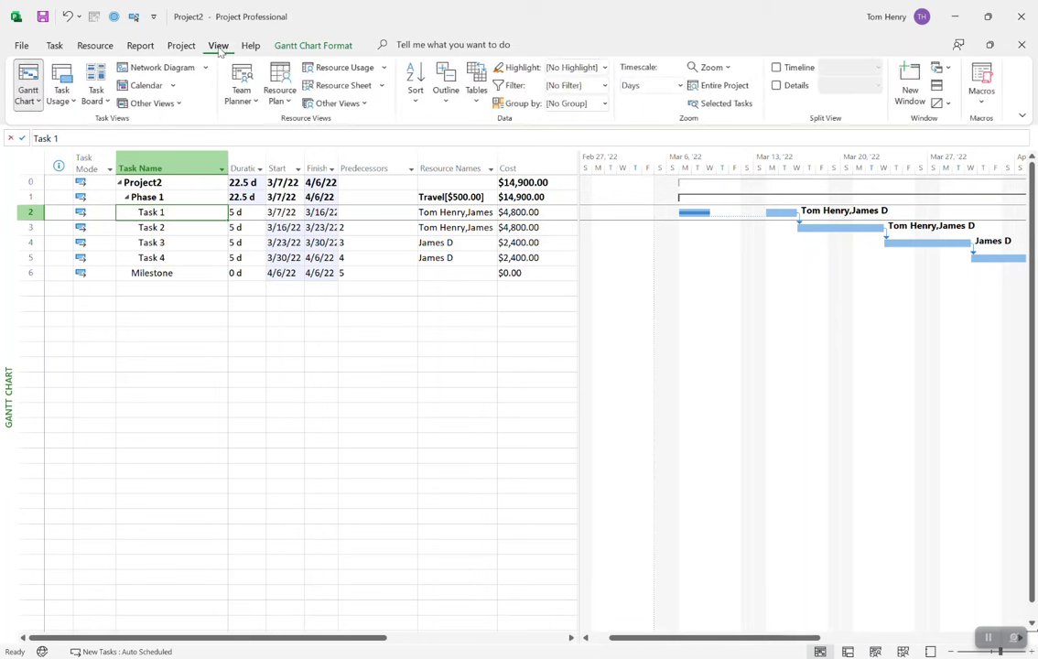
Apply the Variance table and widen it, checking Task 1's 0 d and Task 2's 2.5 d start variance
click(476, 94)
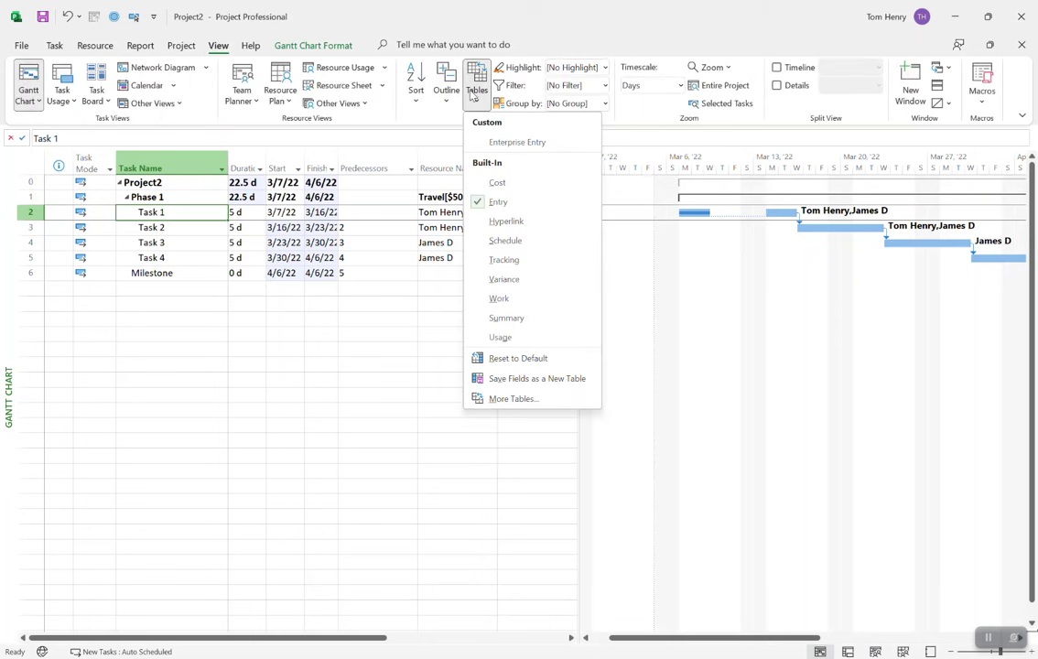
click(516, 281)
click(288, 320)
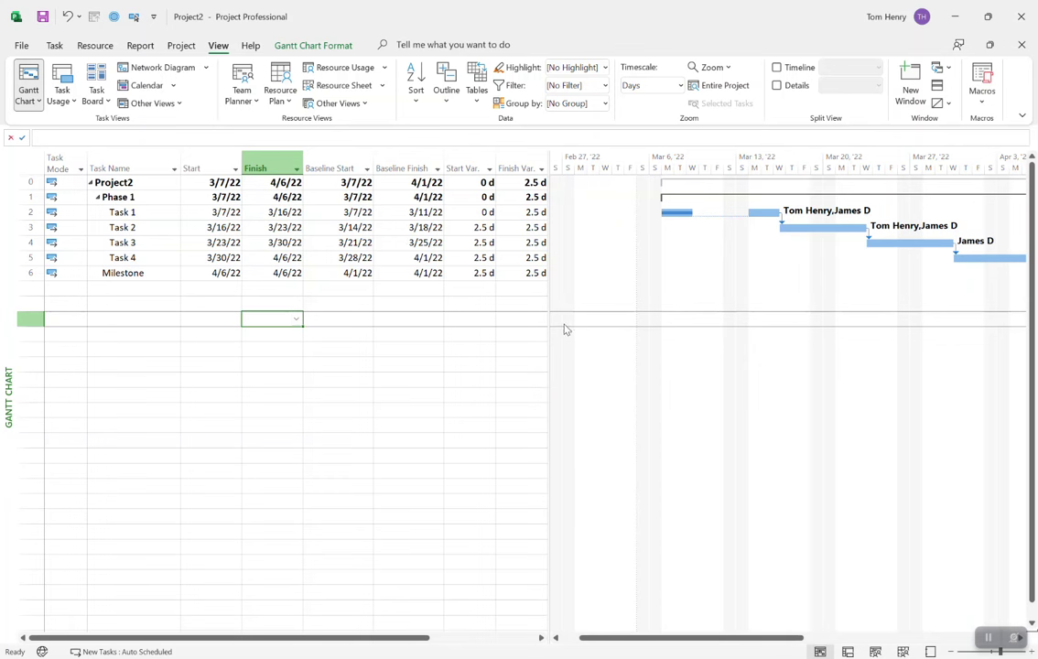
drag(547, 325, 729, 327)
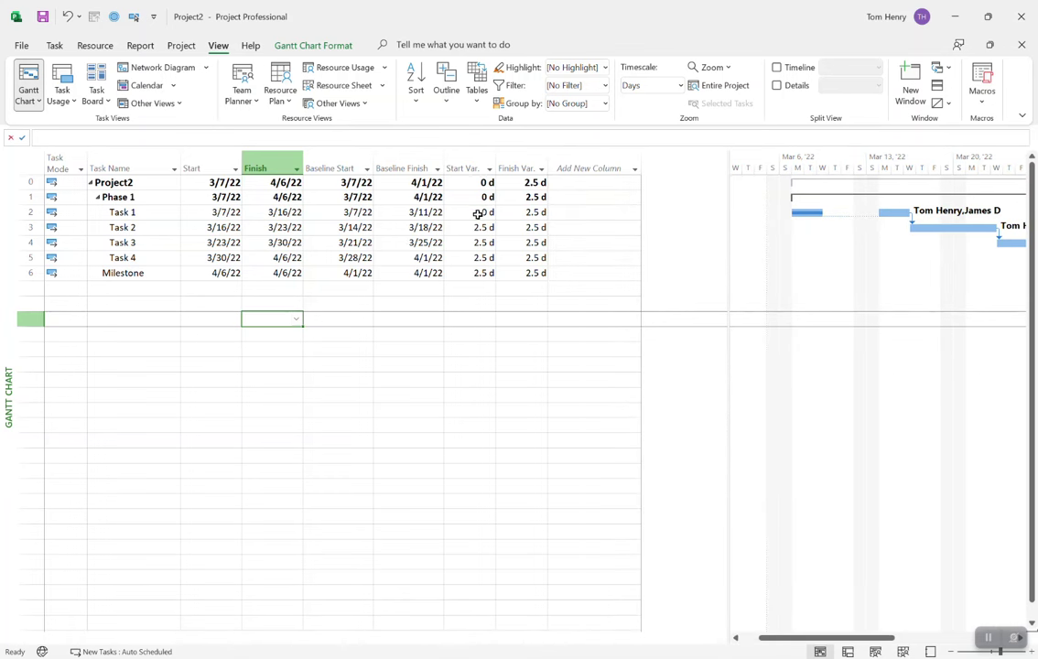
click(478, 213)
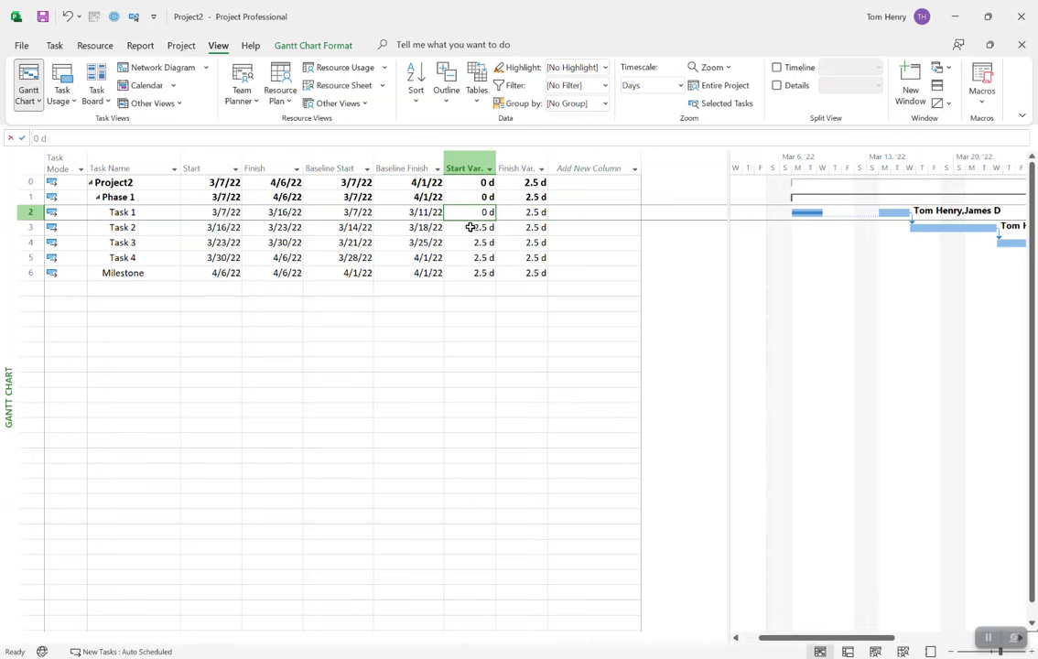
click(469, 228)
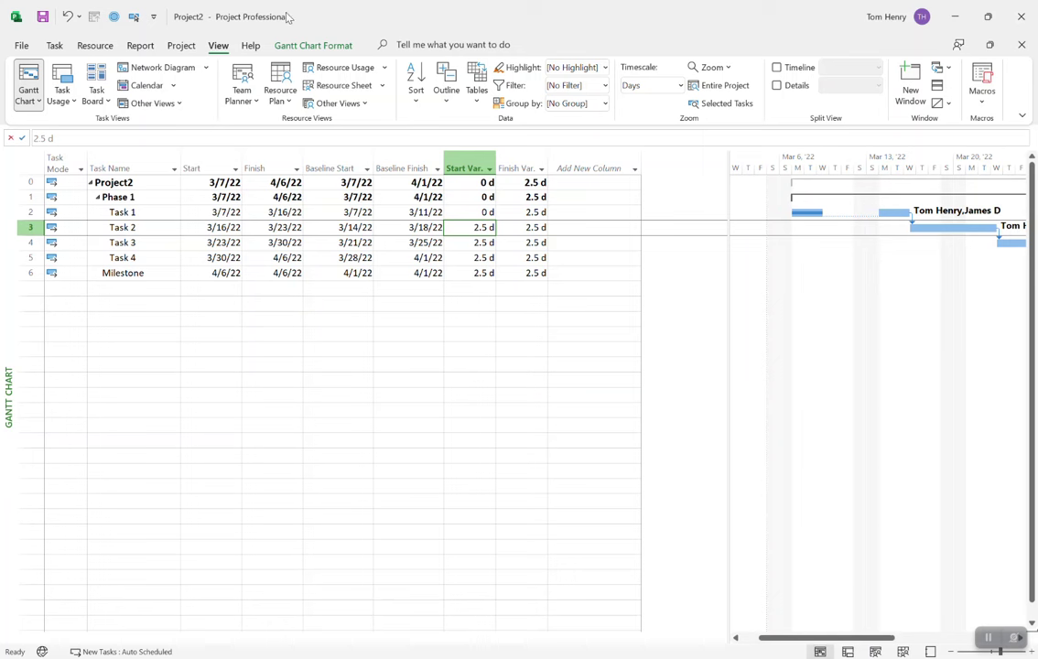
Switch to Tracking Gantt, scroll the chart to the task bars, and widen the table
click(26, 100)
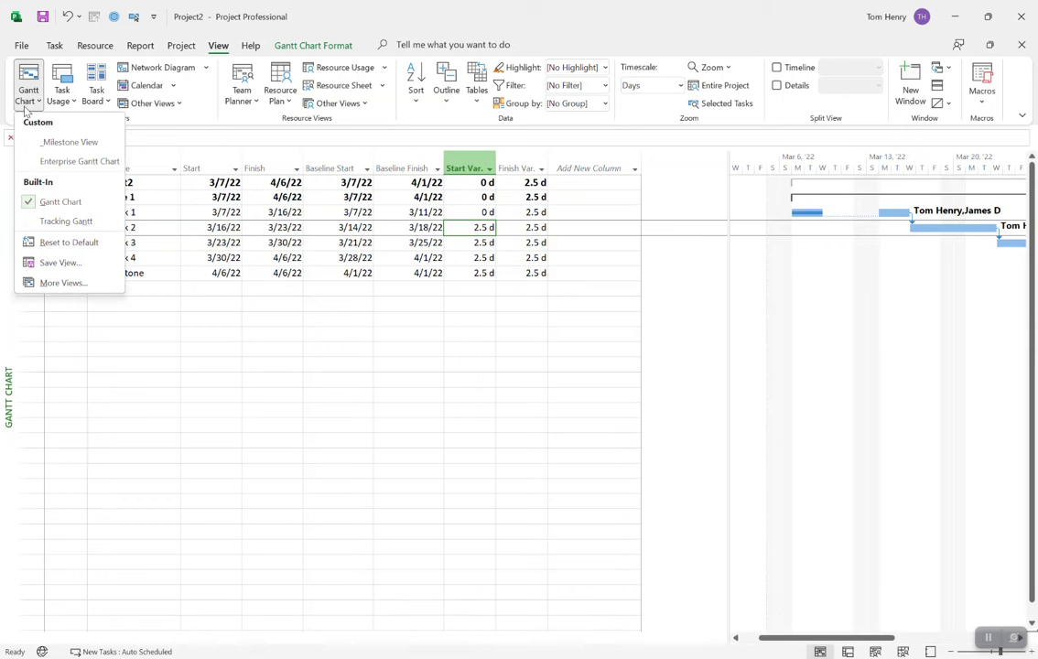
click(64, 221)
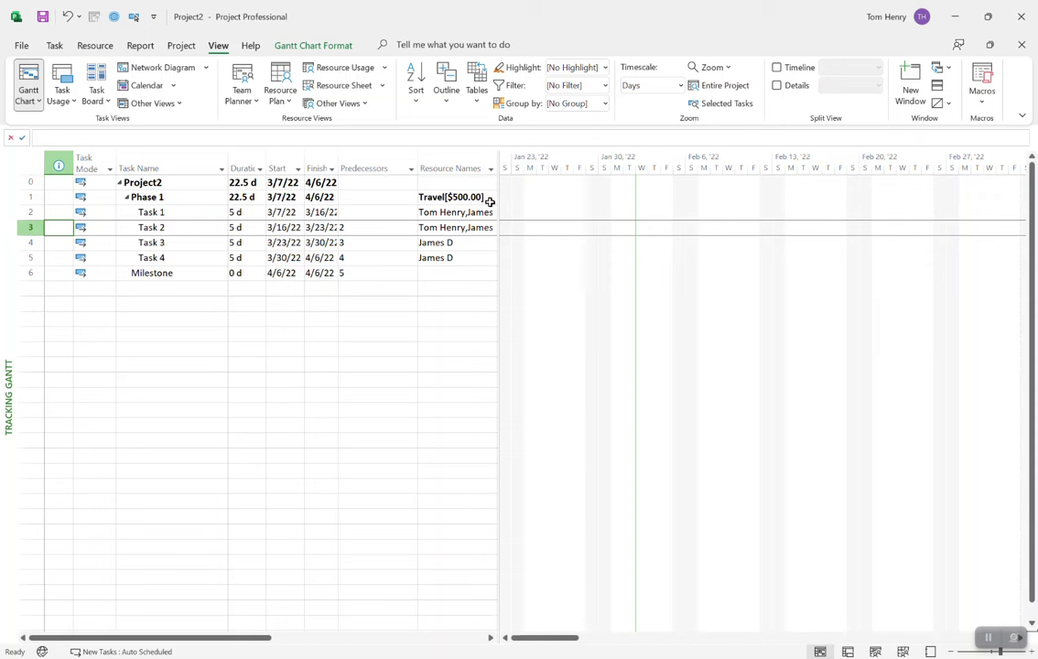
key(alt+Home)
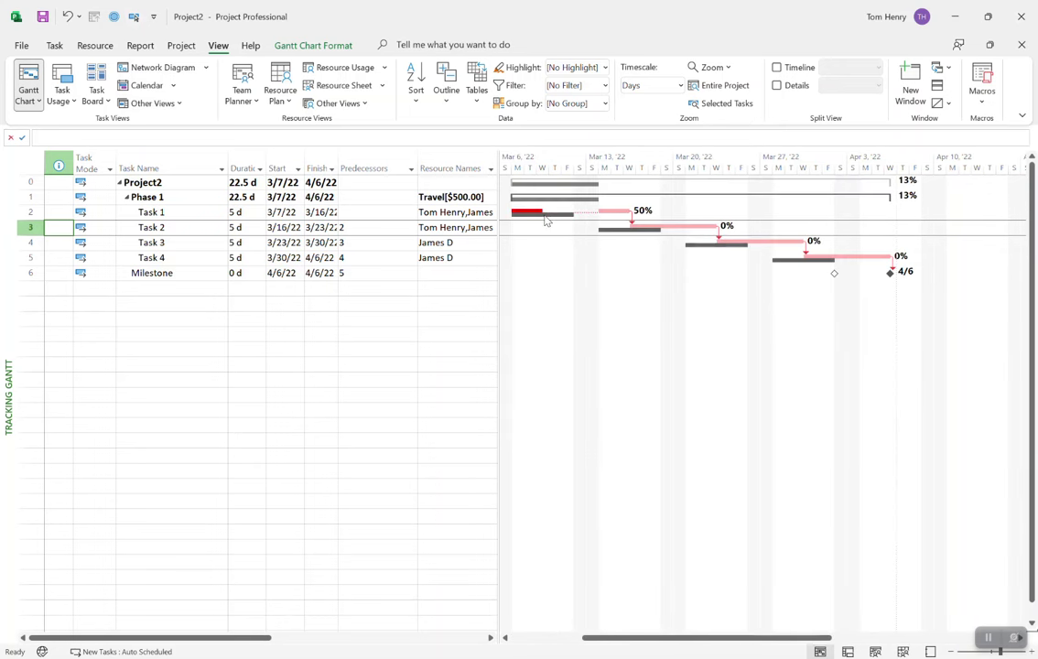
mouse_move(608, 211)
drag(498, 314, 710, 312)
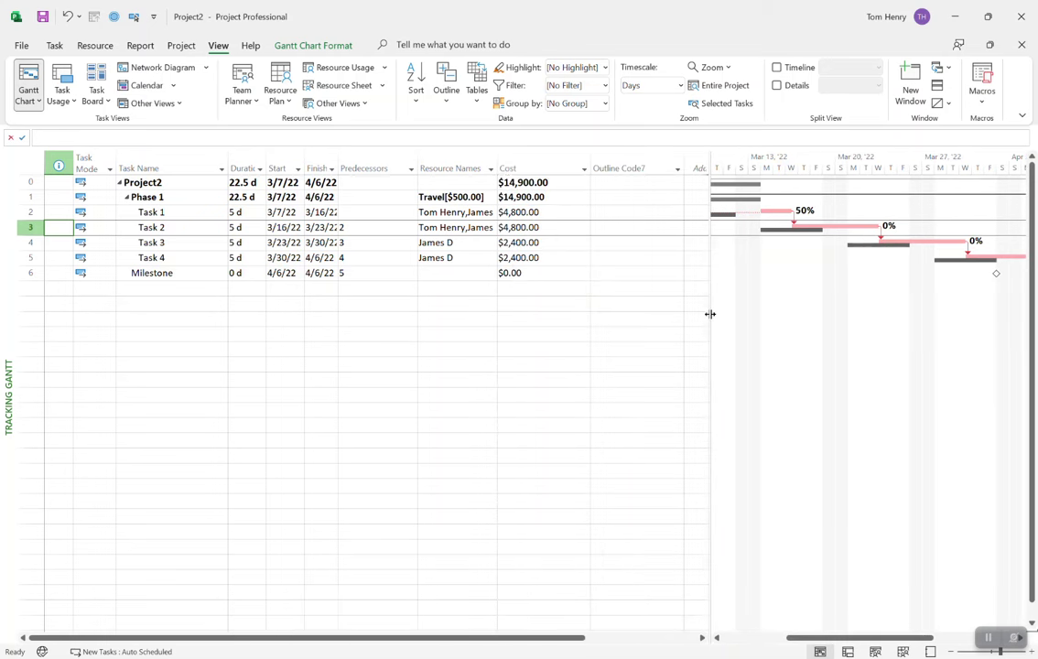
Insert an Actual Cost column before Outline Code7, showing $2,400.00 for Task 1 and $2,462.50 total
right_click(606, 165)
click(620, 280)
text(active)
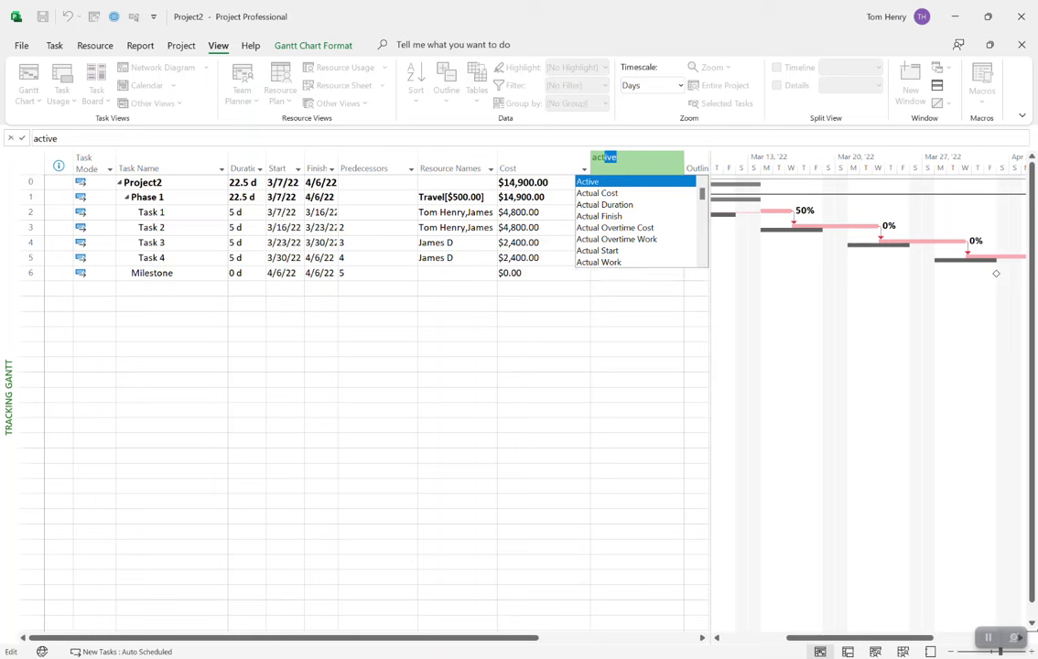
key(Down)
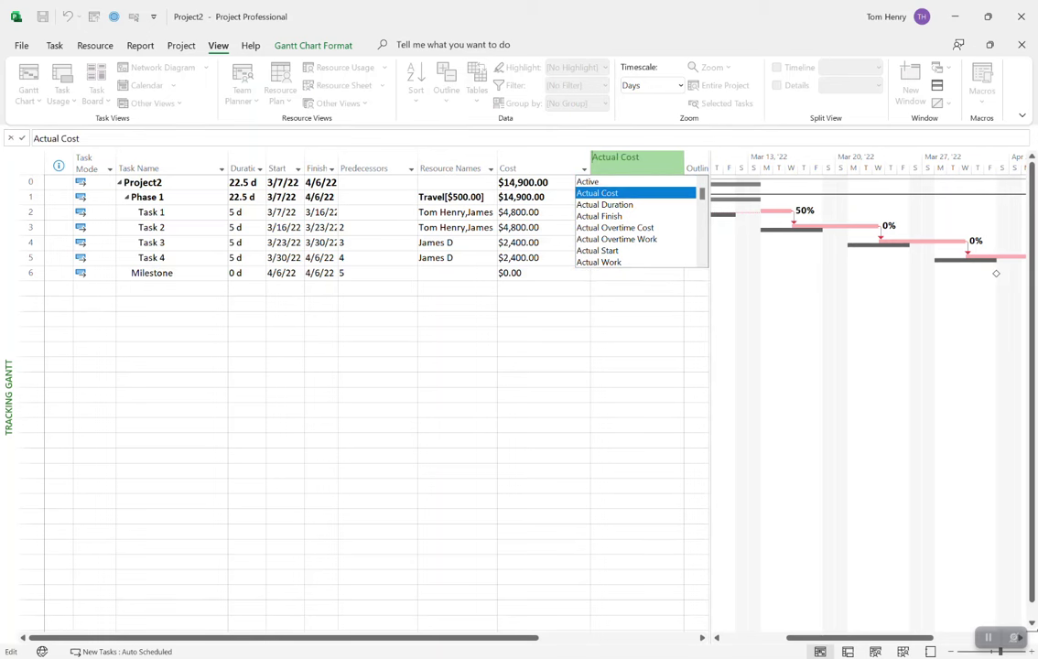
key(Return)
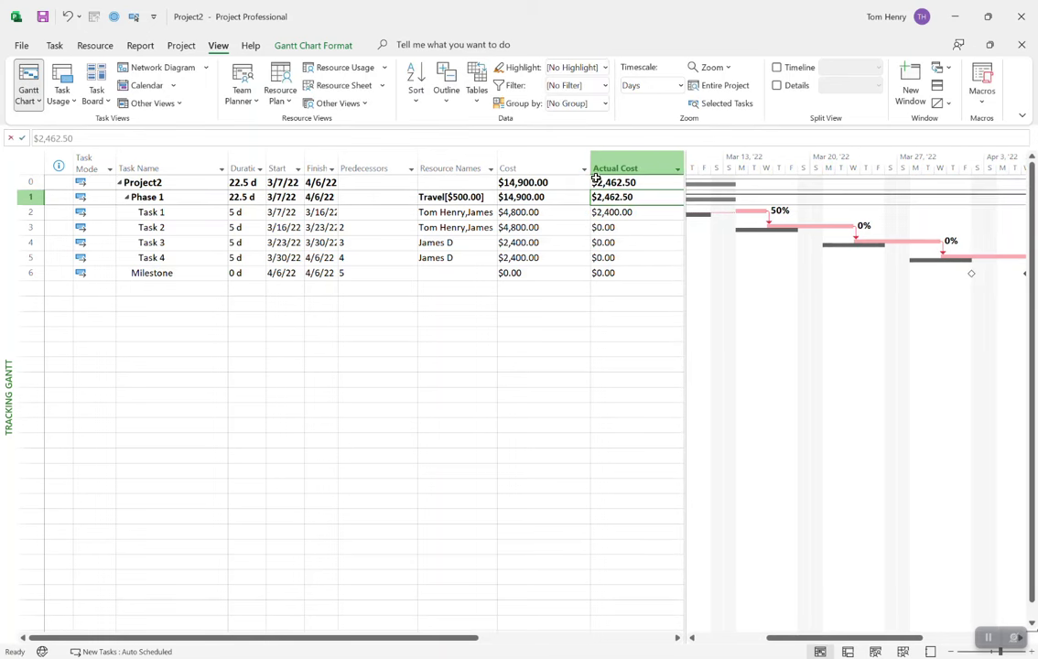
click(620, 212)
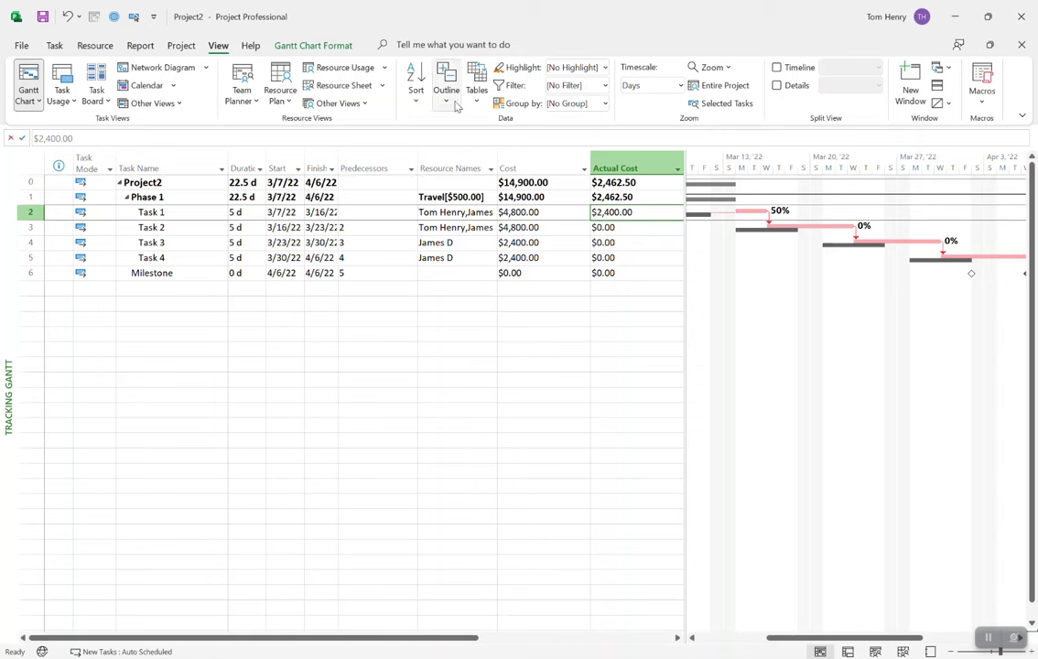
key(Up)
key(Up)
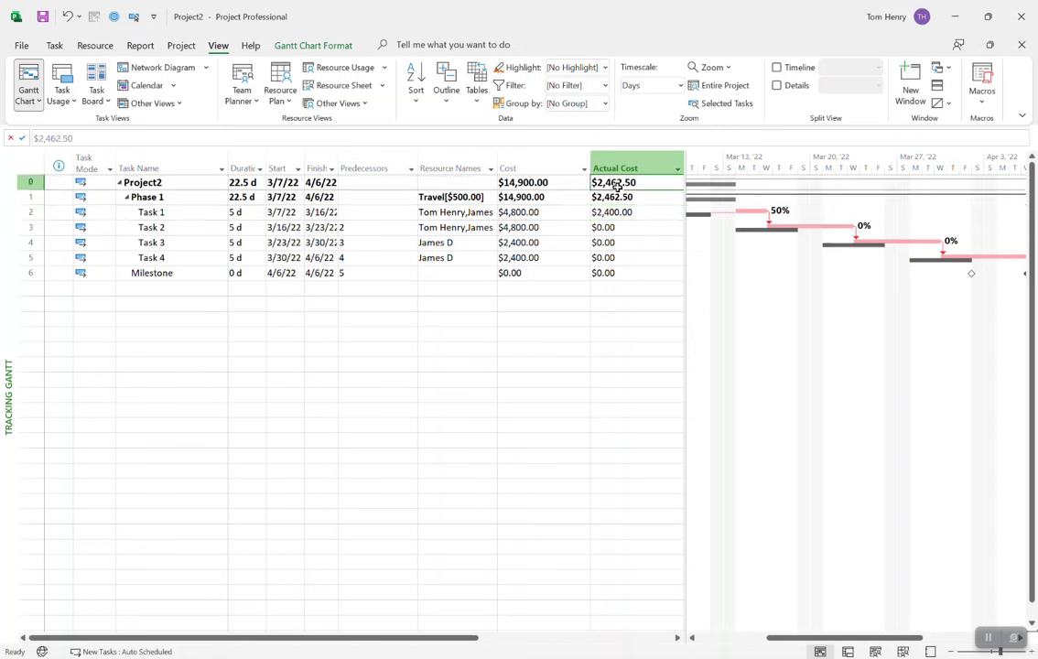
click(616, 213)
click(614, 196)
click(612, 181)
Open the Burndown report from the Report tab's Dashboards list
click(94, 44)
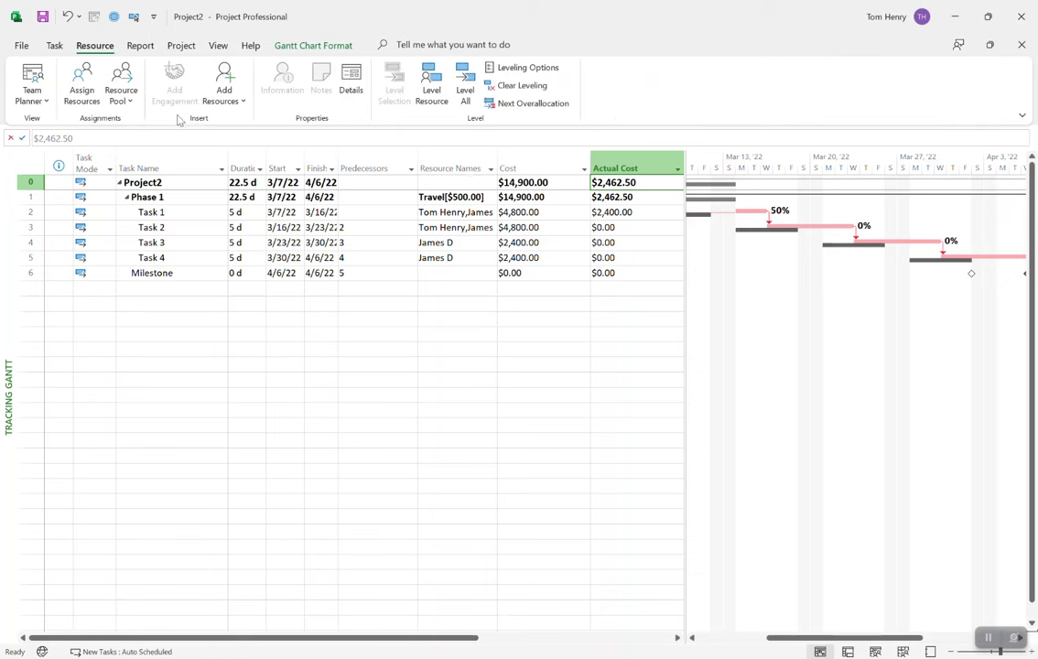
click(140, 45)
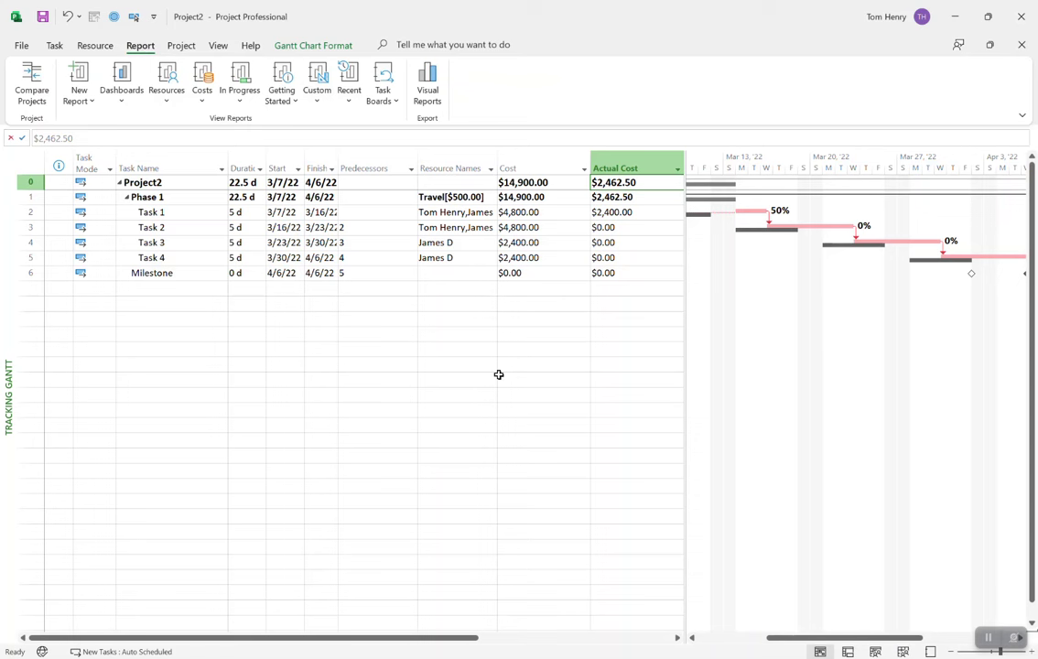
click(131, 78)
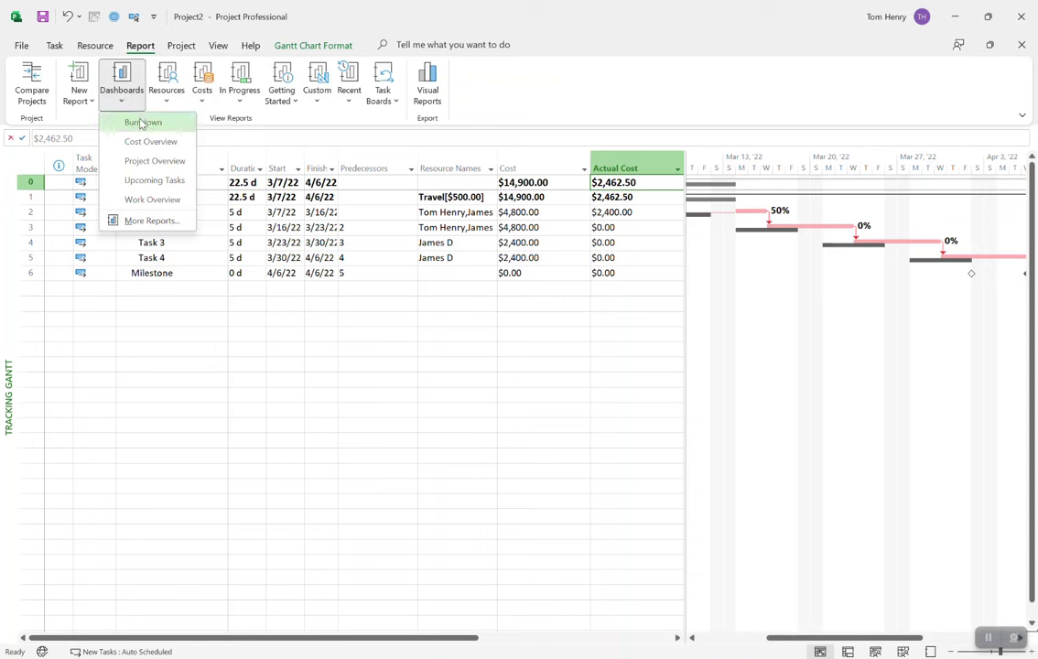
click(142, 121)
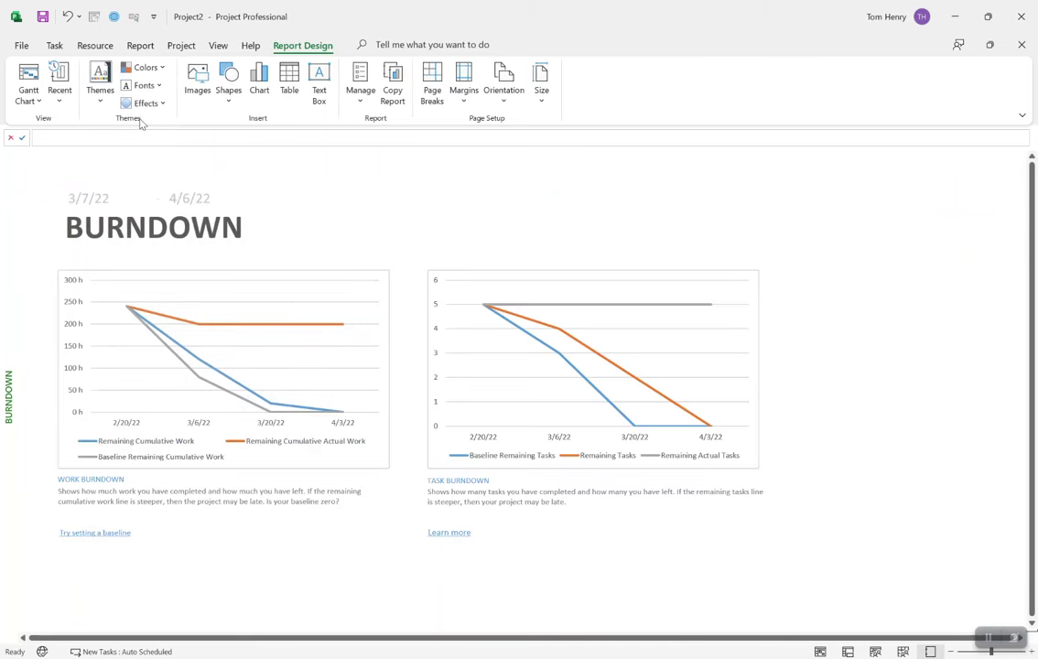